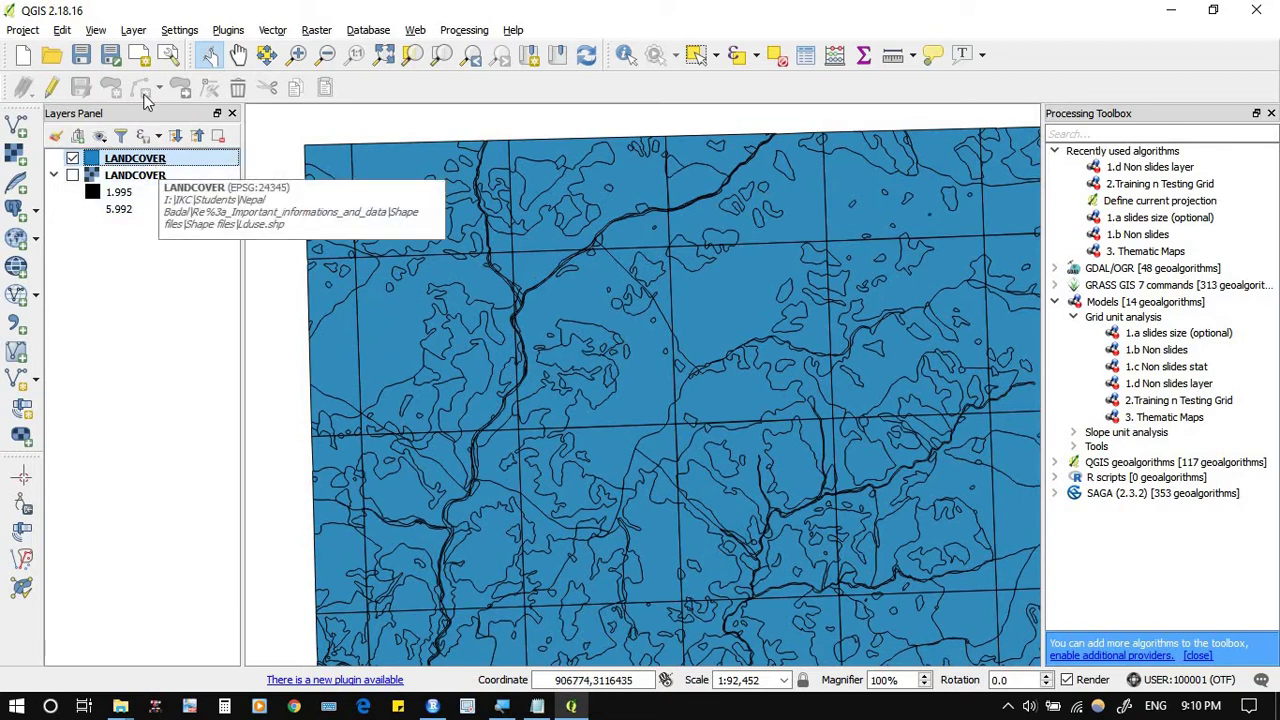
Step: Launch Vector > Analysis Tools > List unique values with LANDCOVER [EPSG:24345] as input layer
left_click(272, 30)
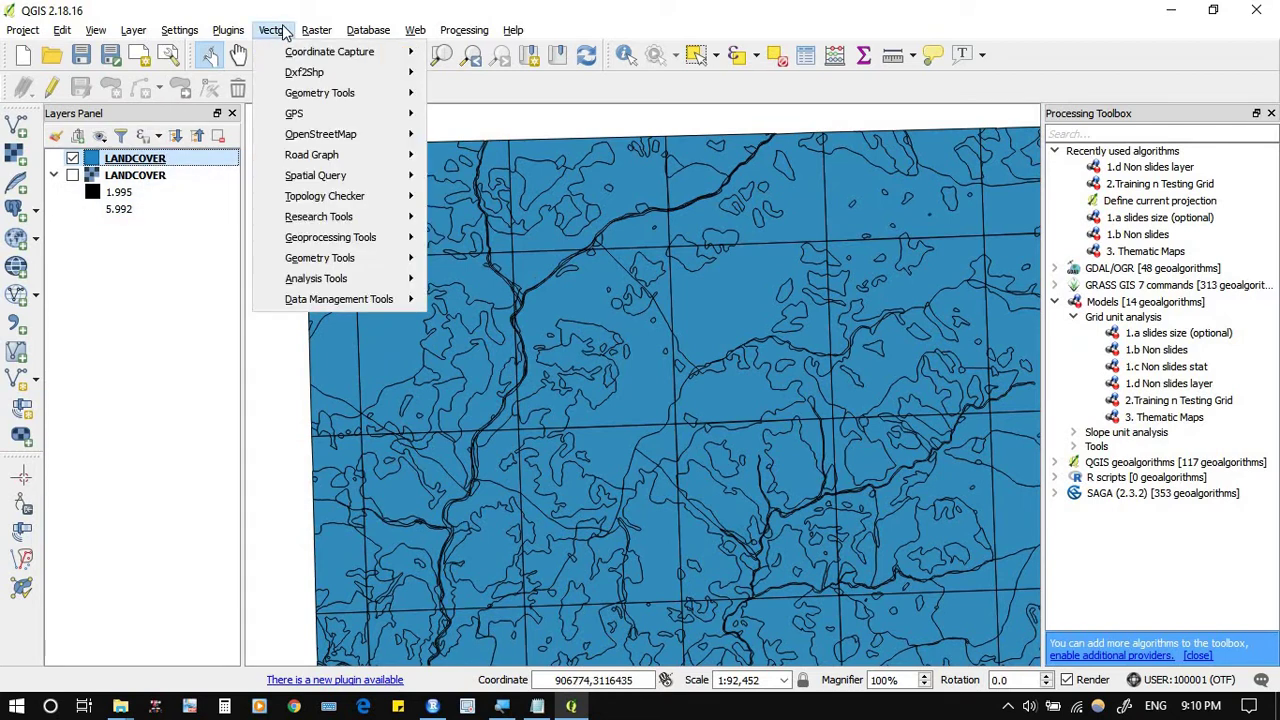
mouse_move(316, 279)
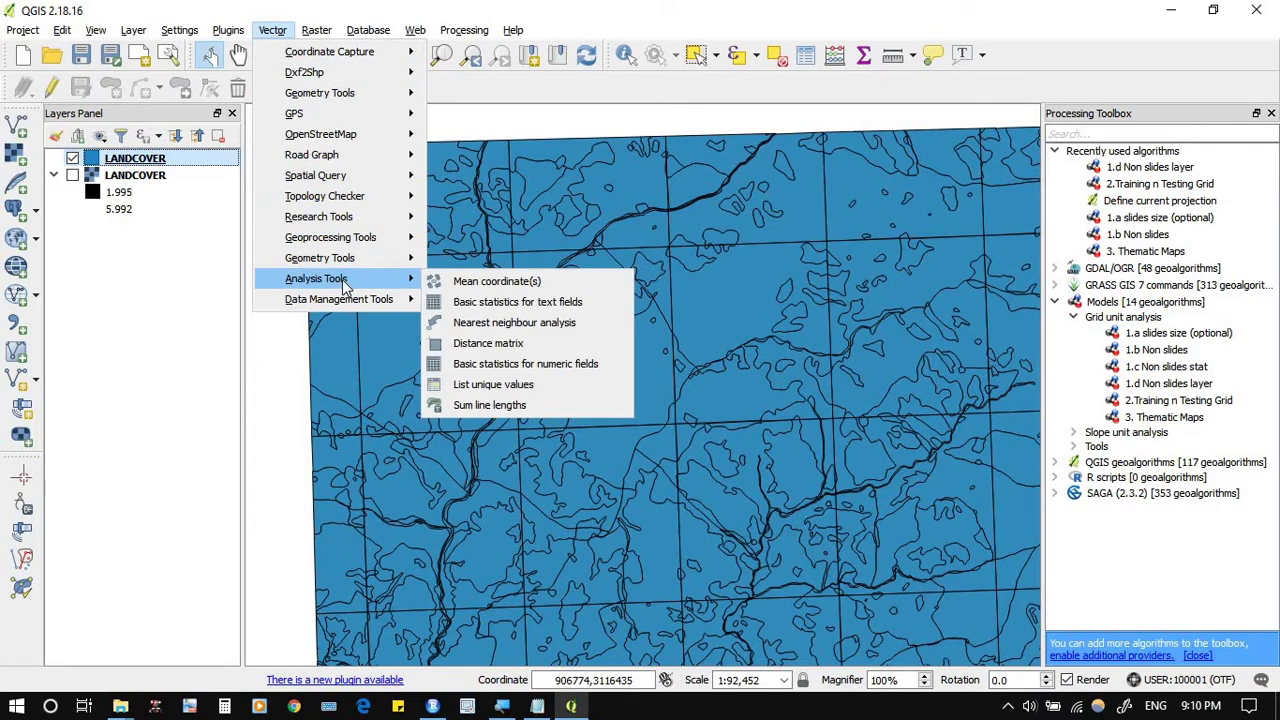
left_click(487, 385)
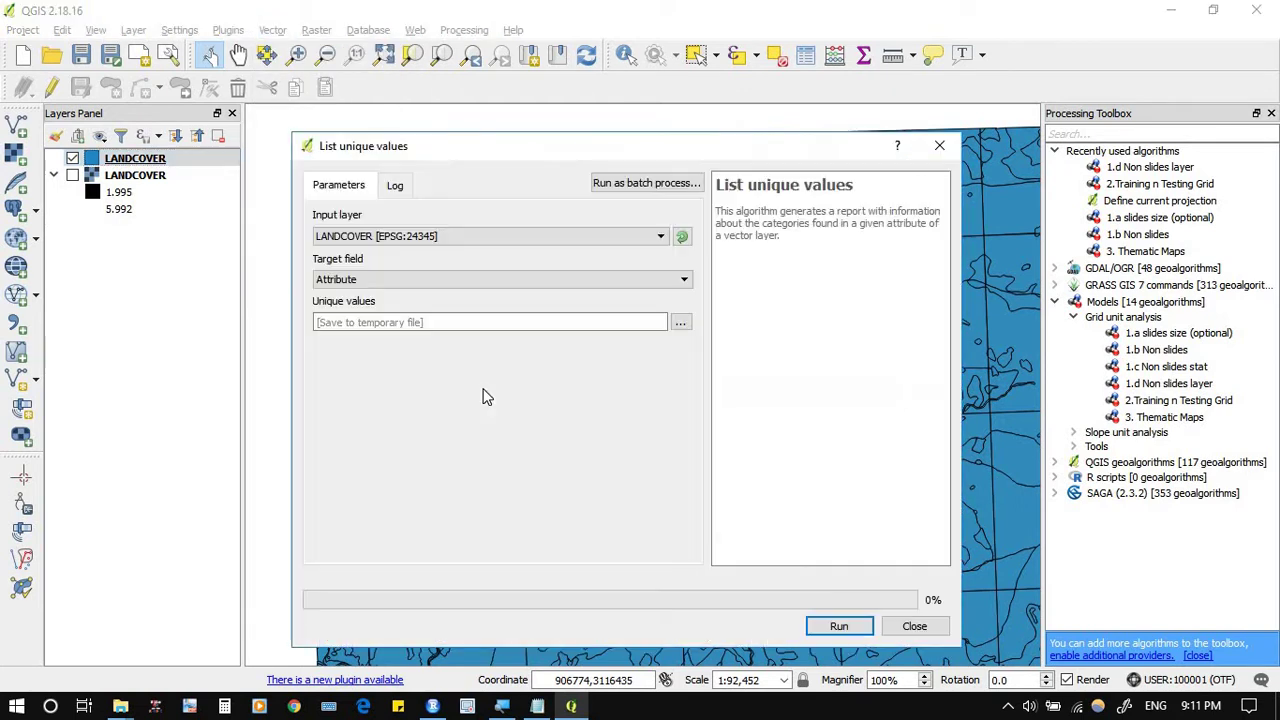
left_click(330, 243)
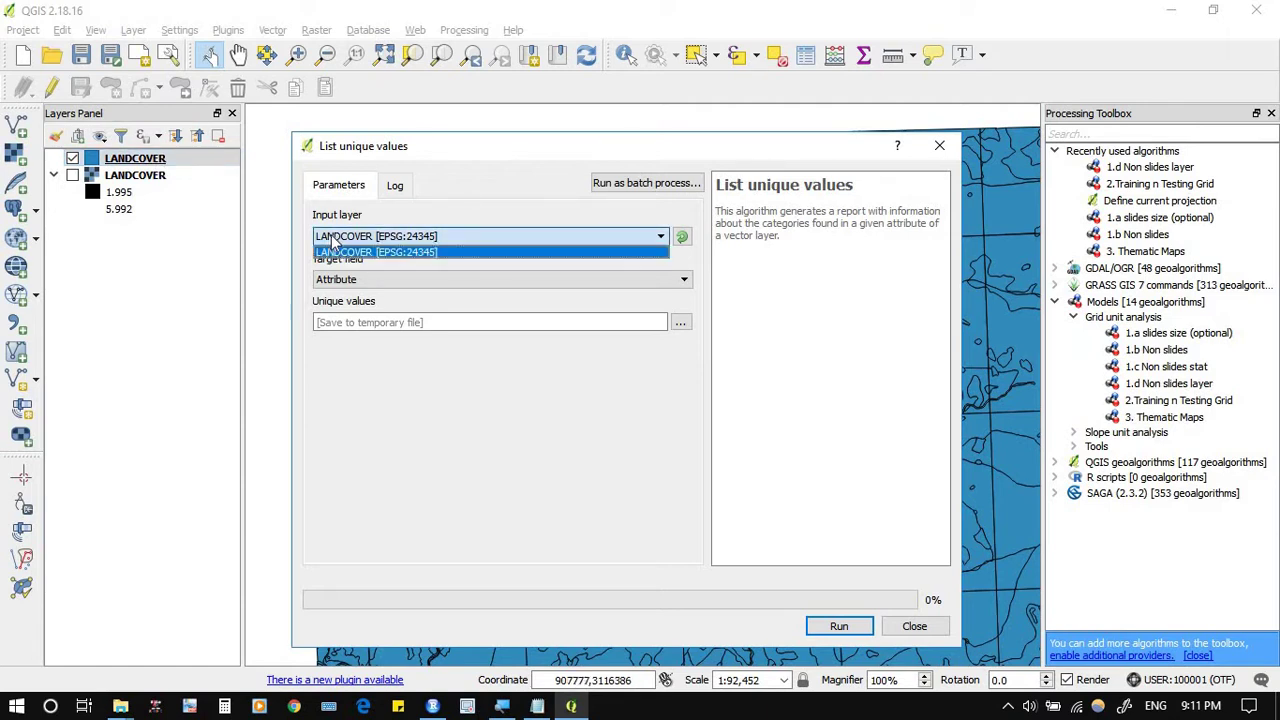
left_click(342, 249)
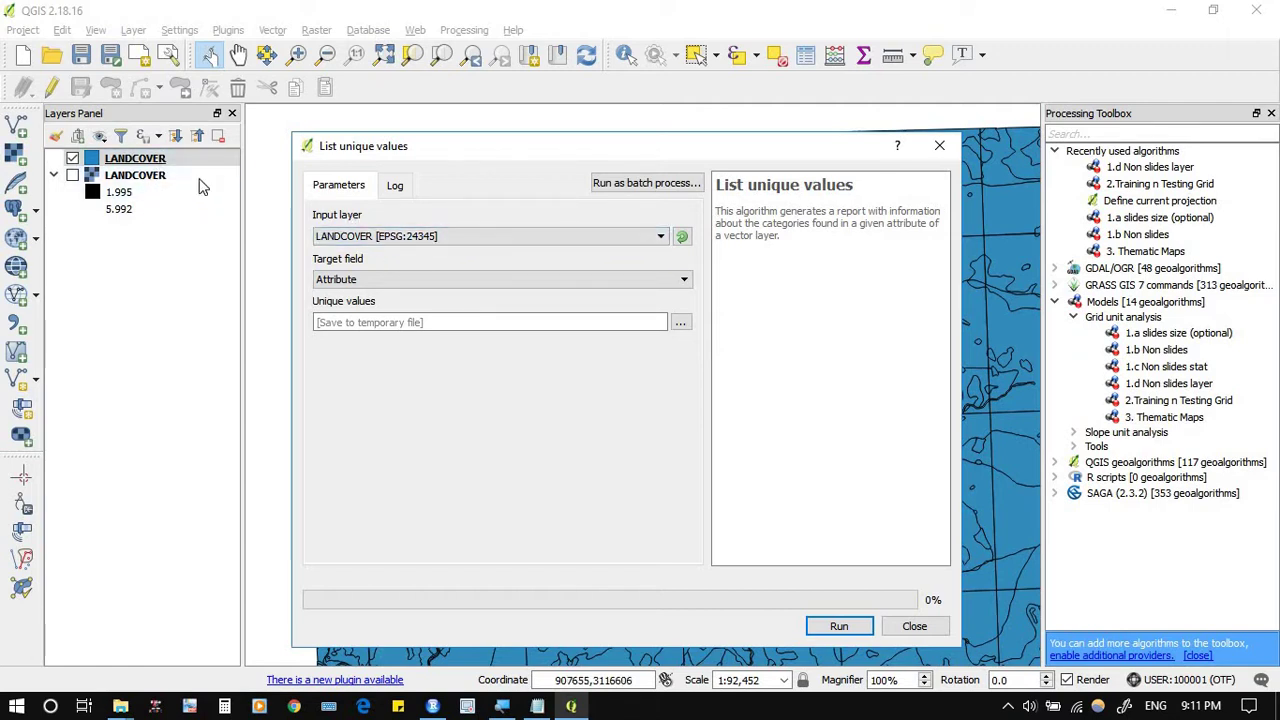
right_click(147, 164)
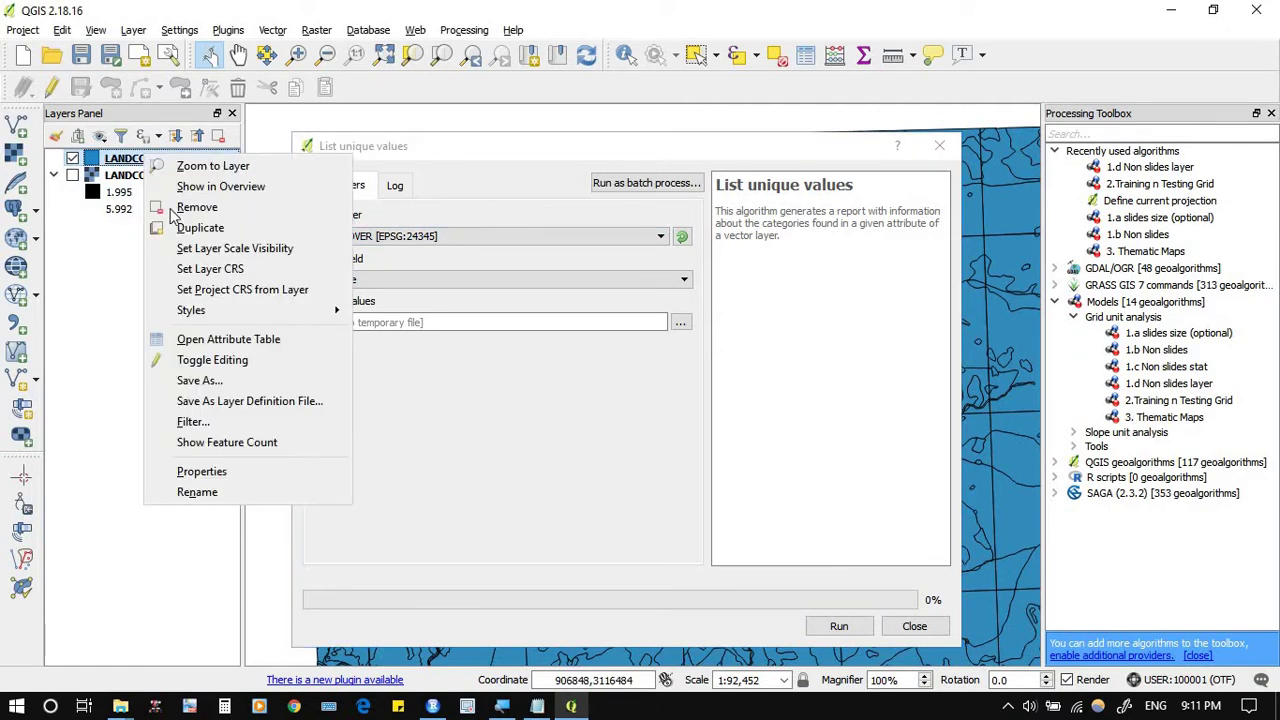
left_click(215, 340)
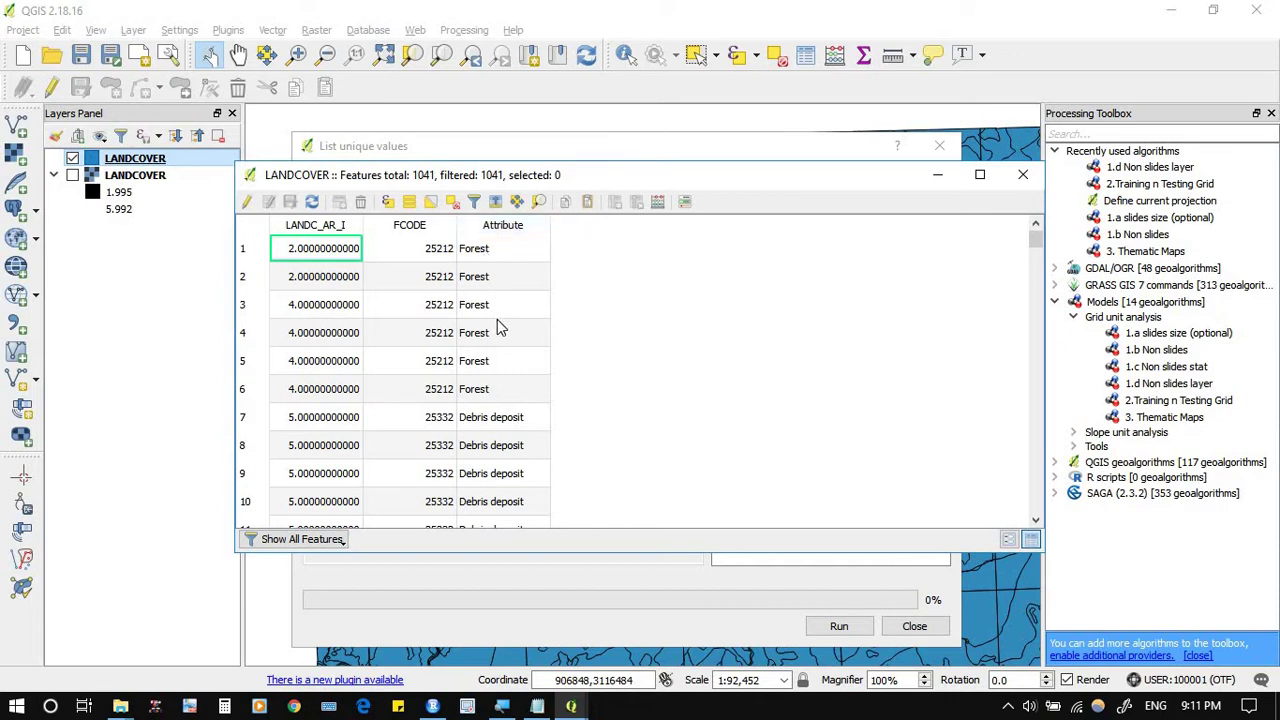
scroll(497, 319, "down", 3)
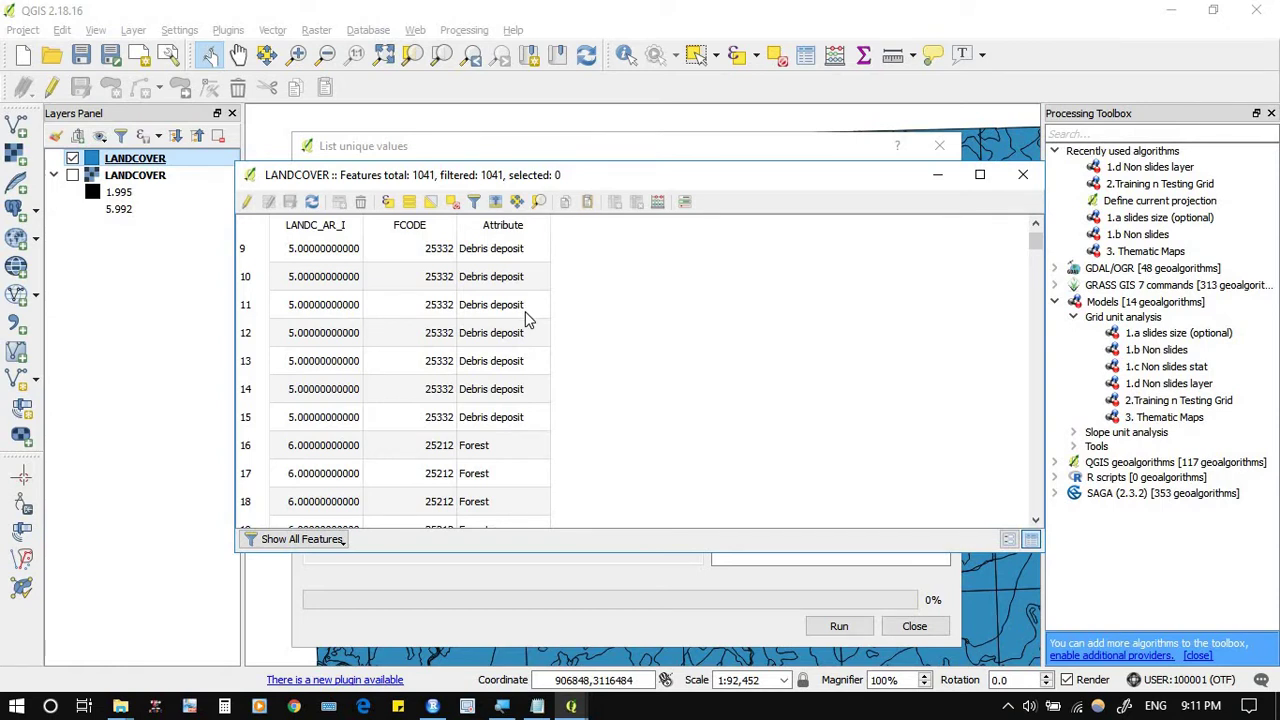
scroll(525, 311, "down", 4)
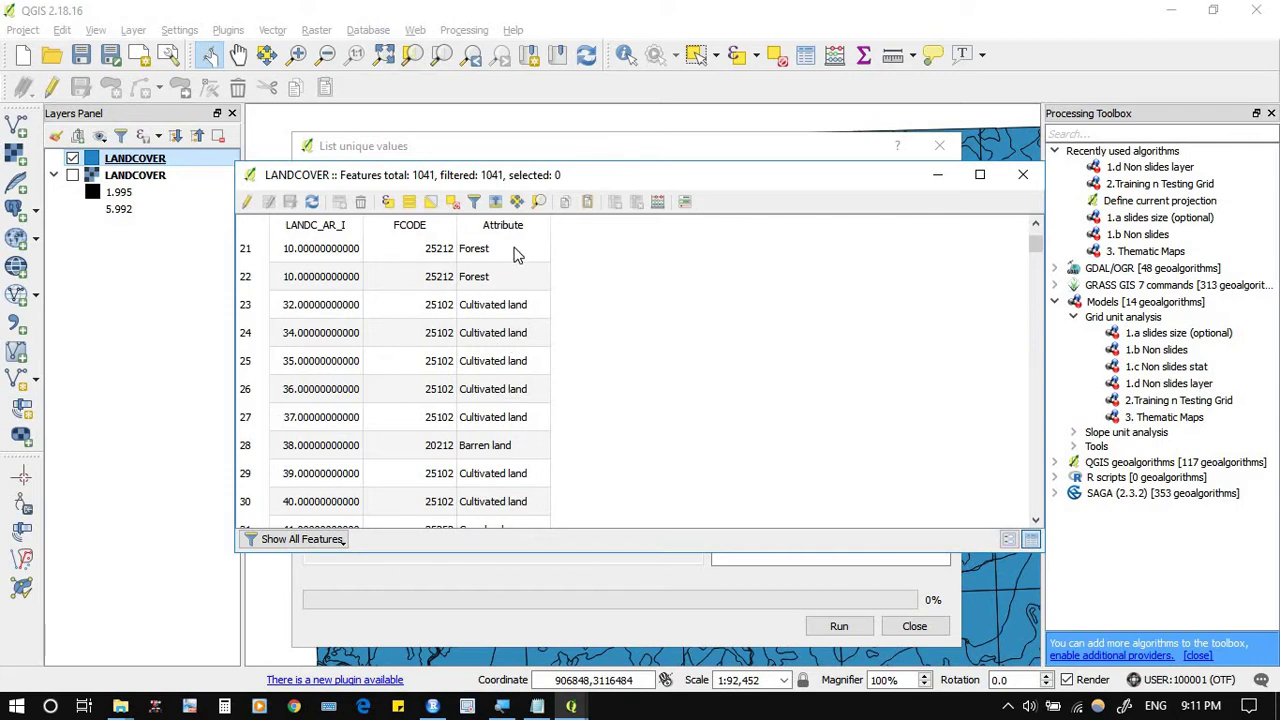
scroll(517, 292, "down", 7)
scroll(517, 292, "down", 20)
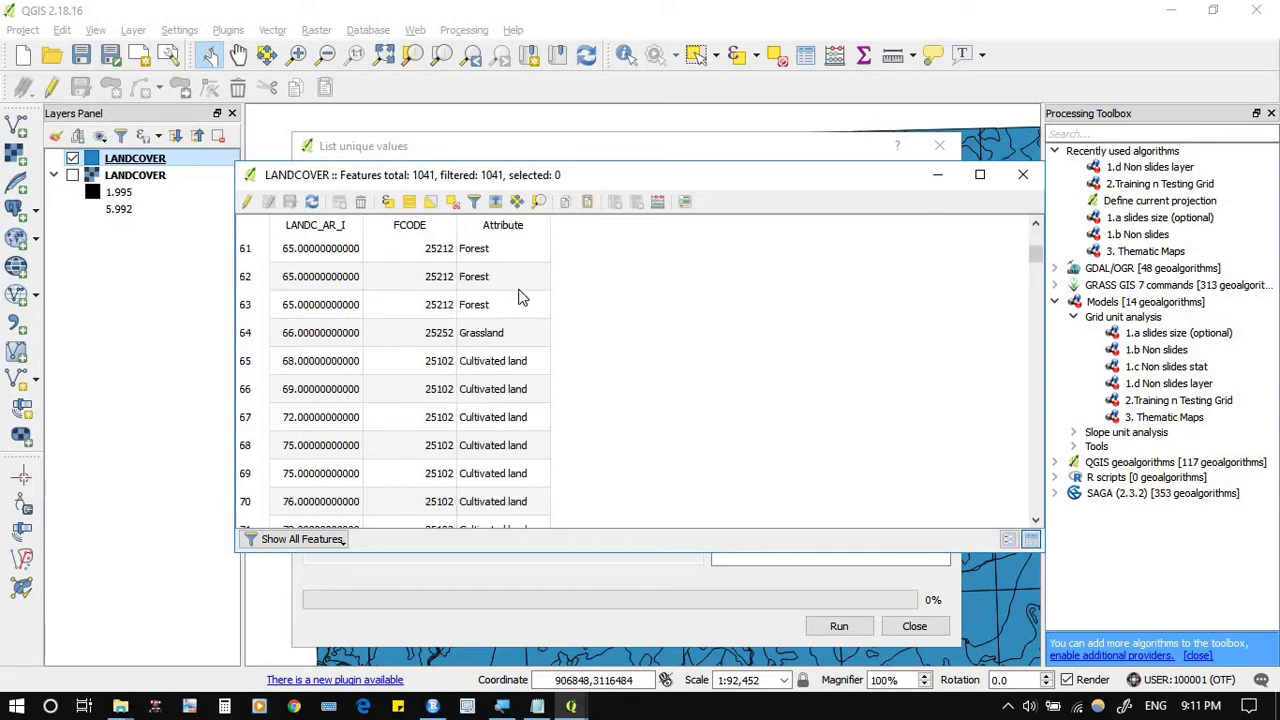
scroll(527, 287, "down", 9)
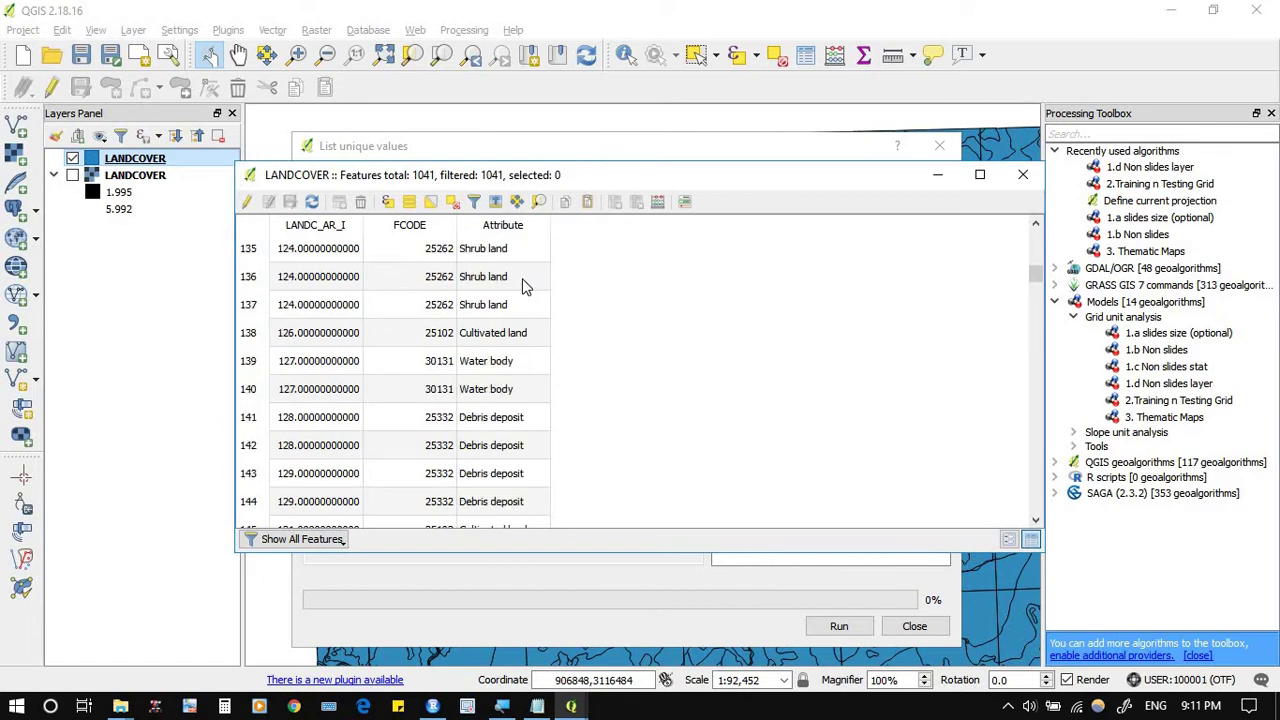
left_click(518, 228)
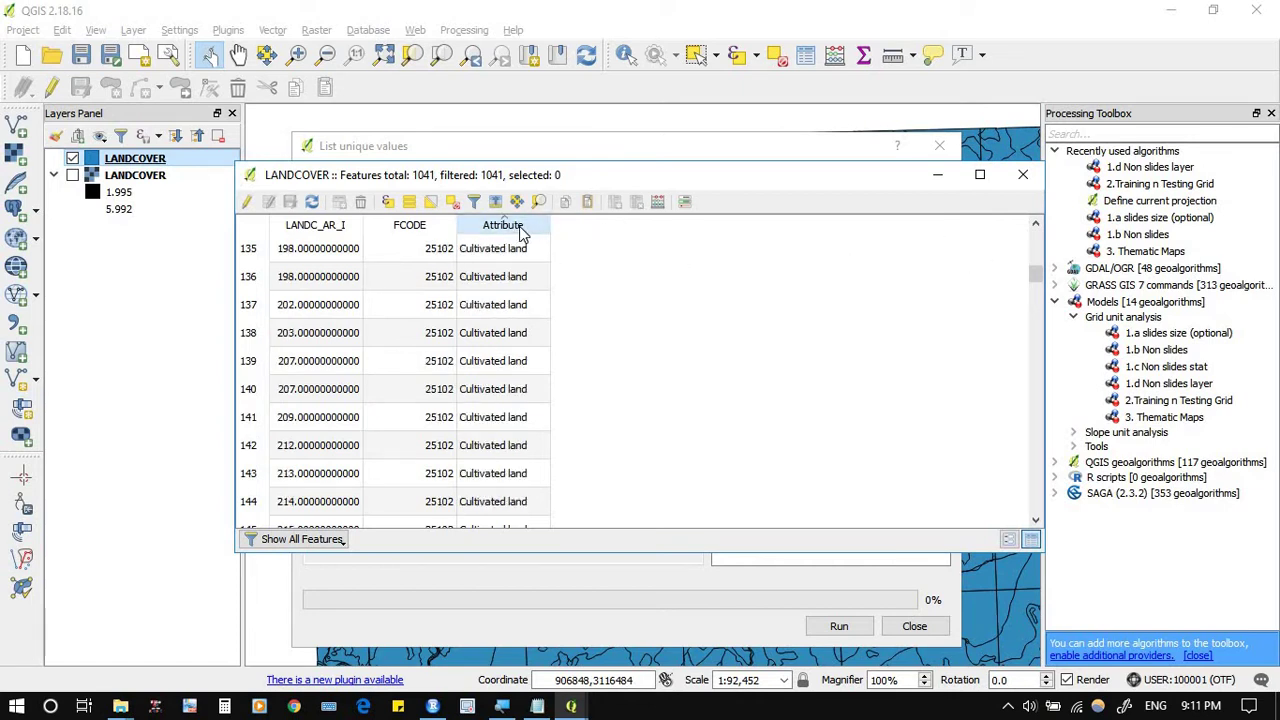
left_click_drag(1036, 276, 1008, 437)
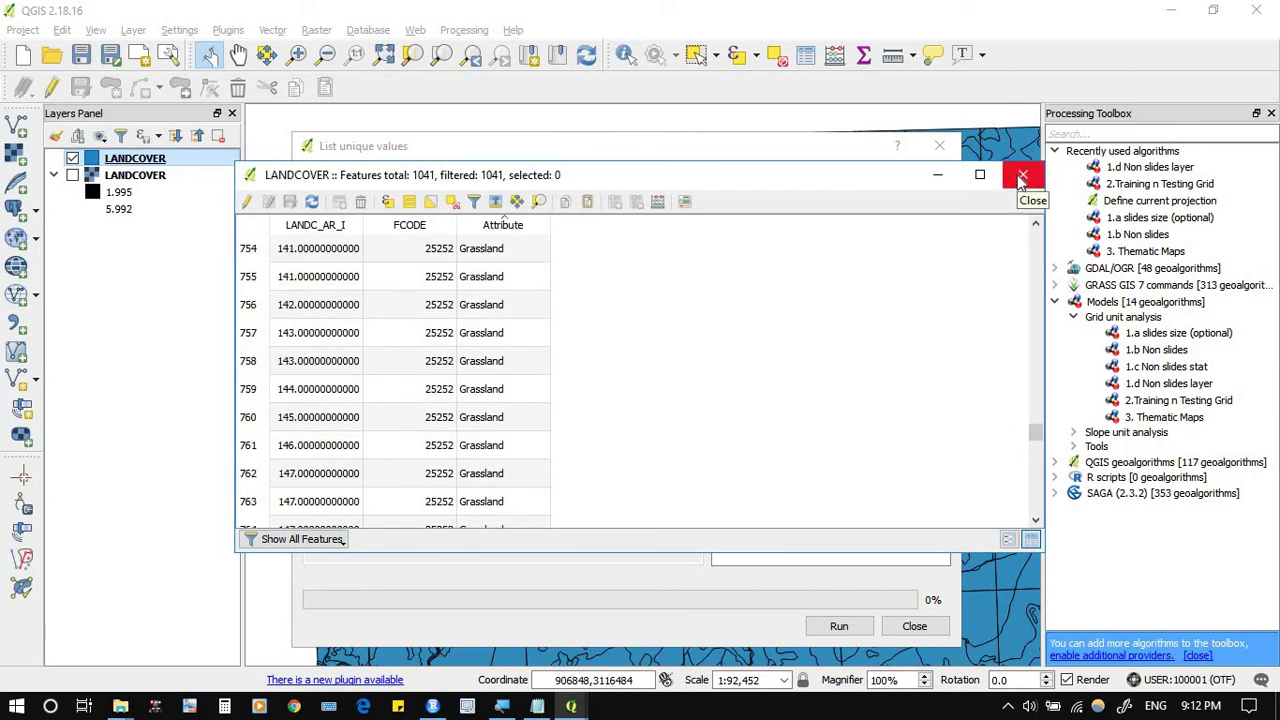
left_click(1022, 178)
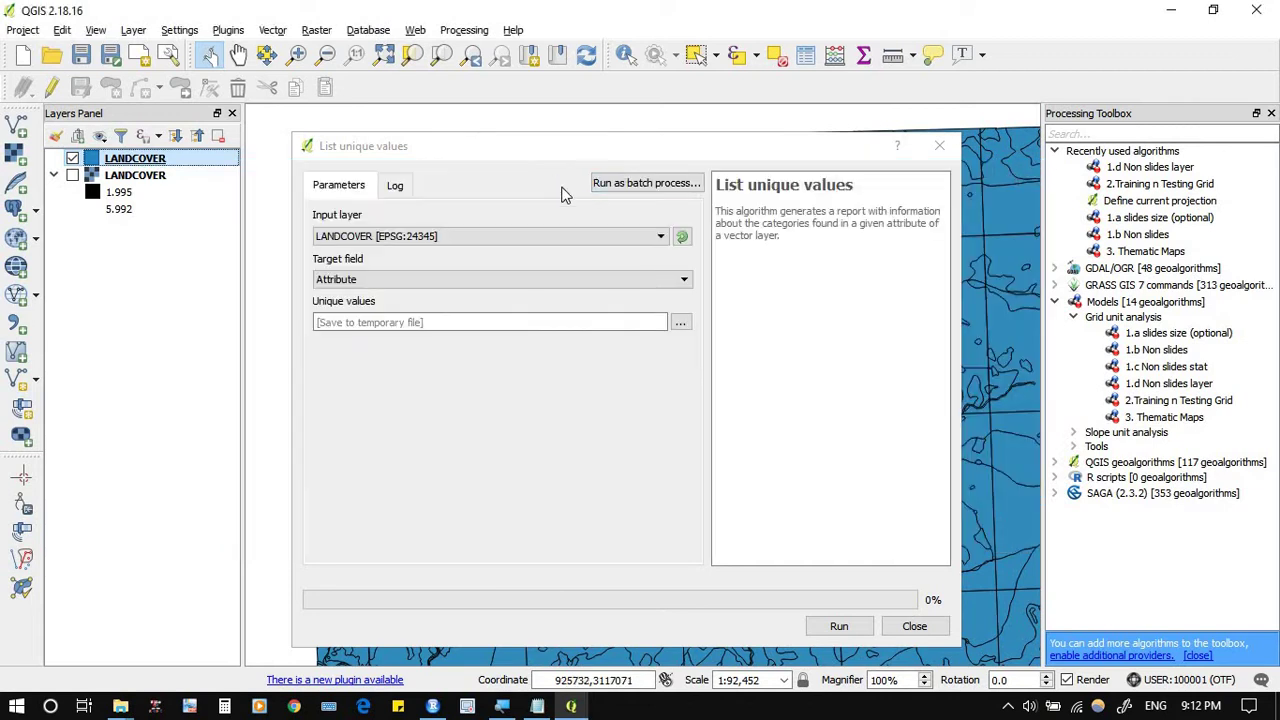
Step: Run List unique values on LANDCOVER with Attribute as the target field
left_click(272, 30)
mouse_move(395, 282)
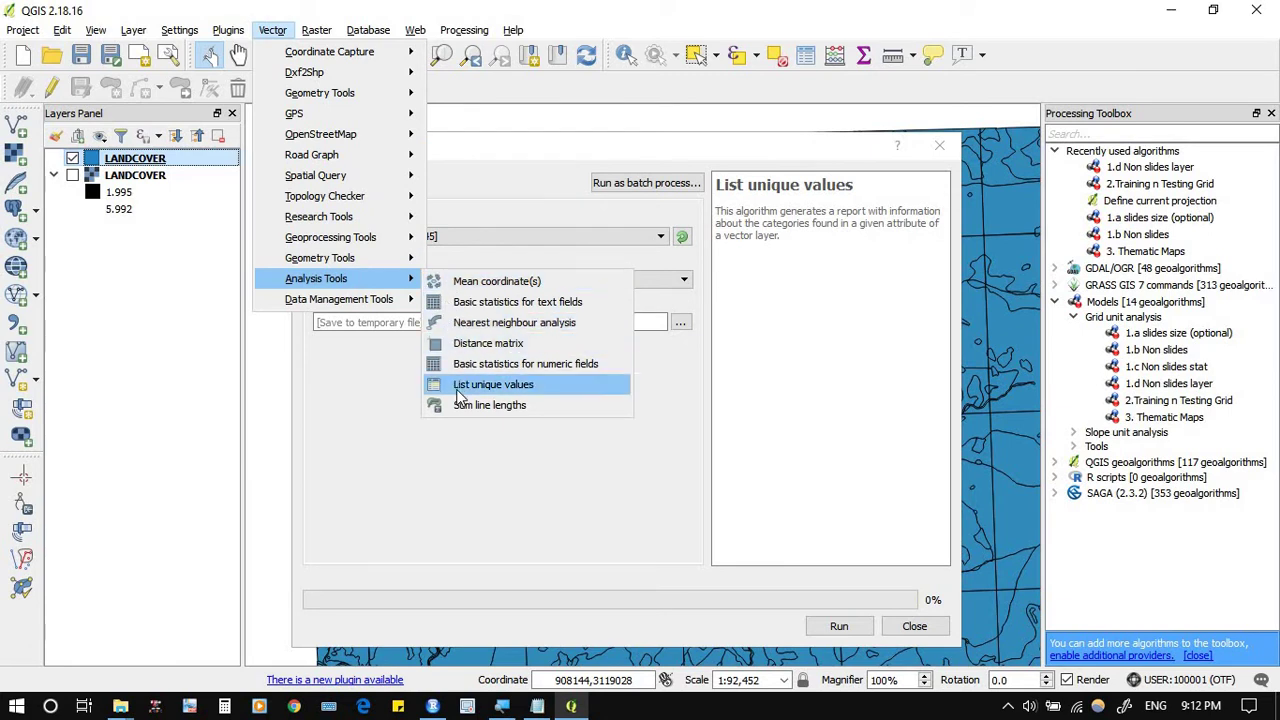
left_click(530, 158)
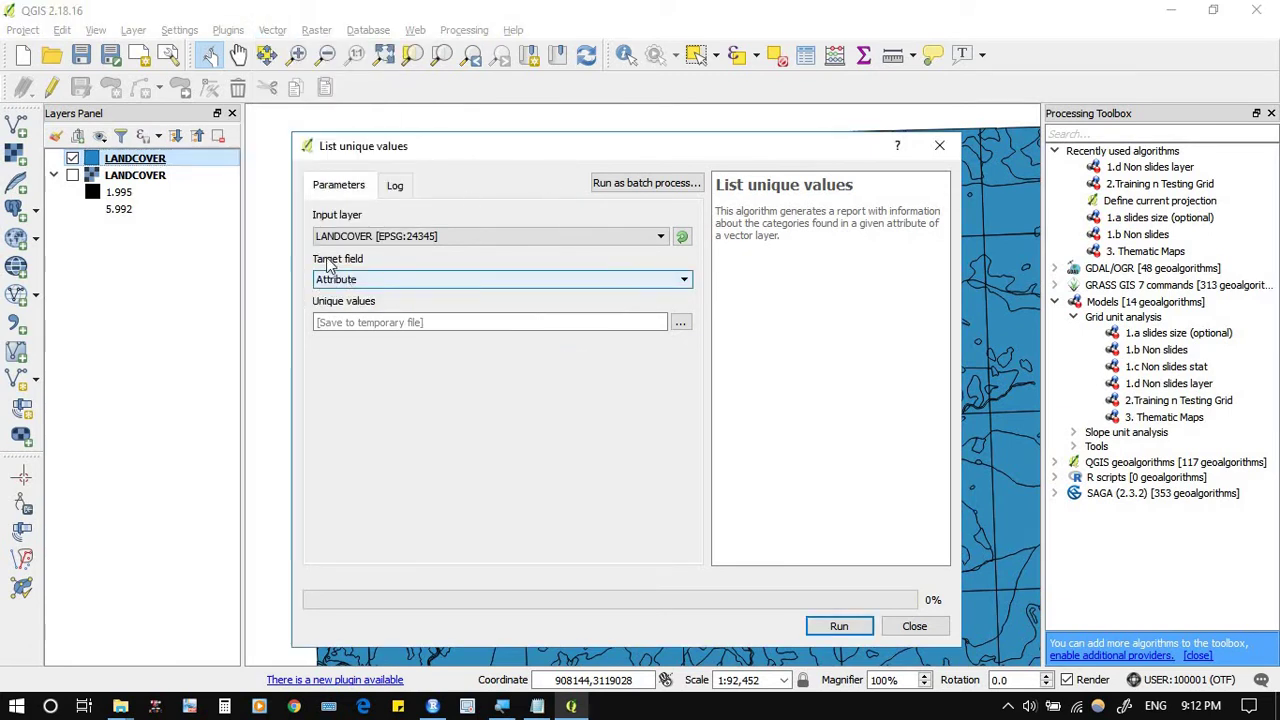
left_click(345, 281)
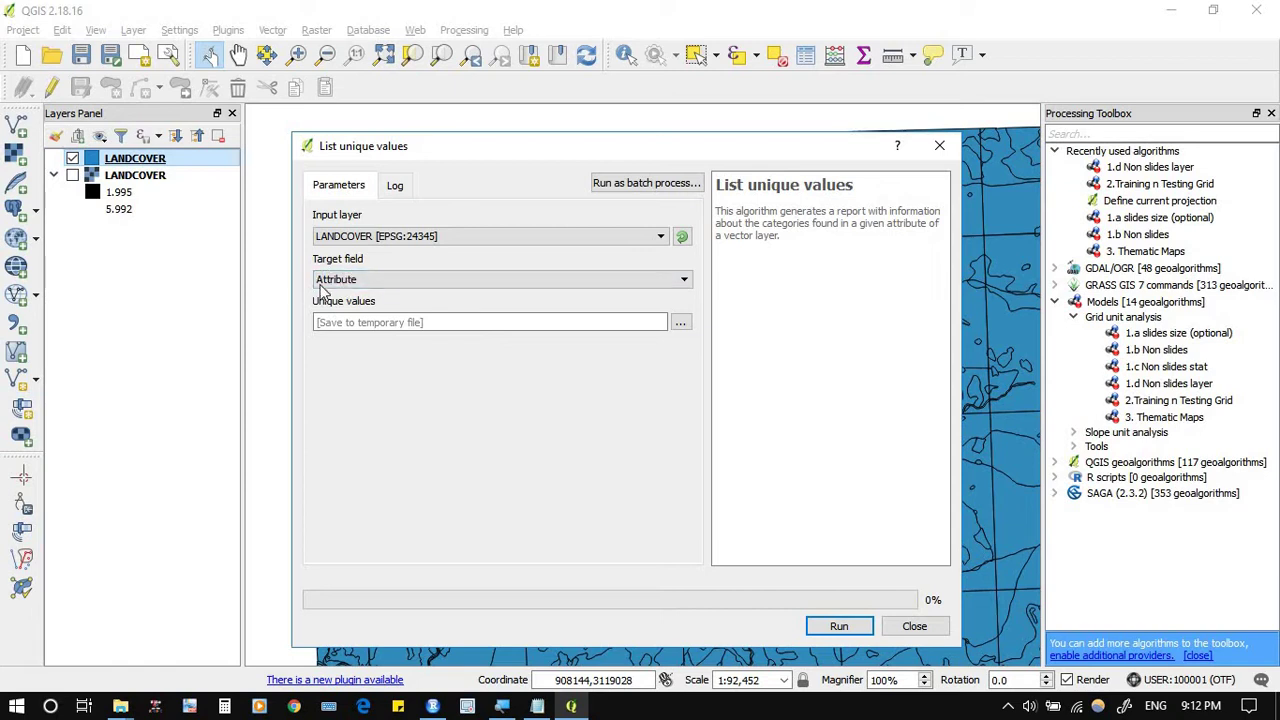
left_click(332, 293)
left_click(838, 626)
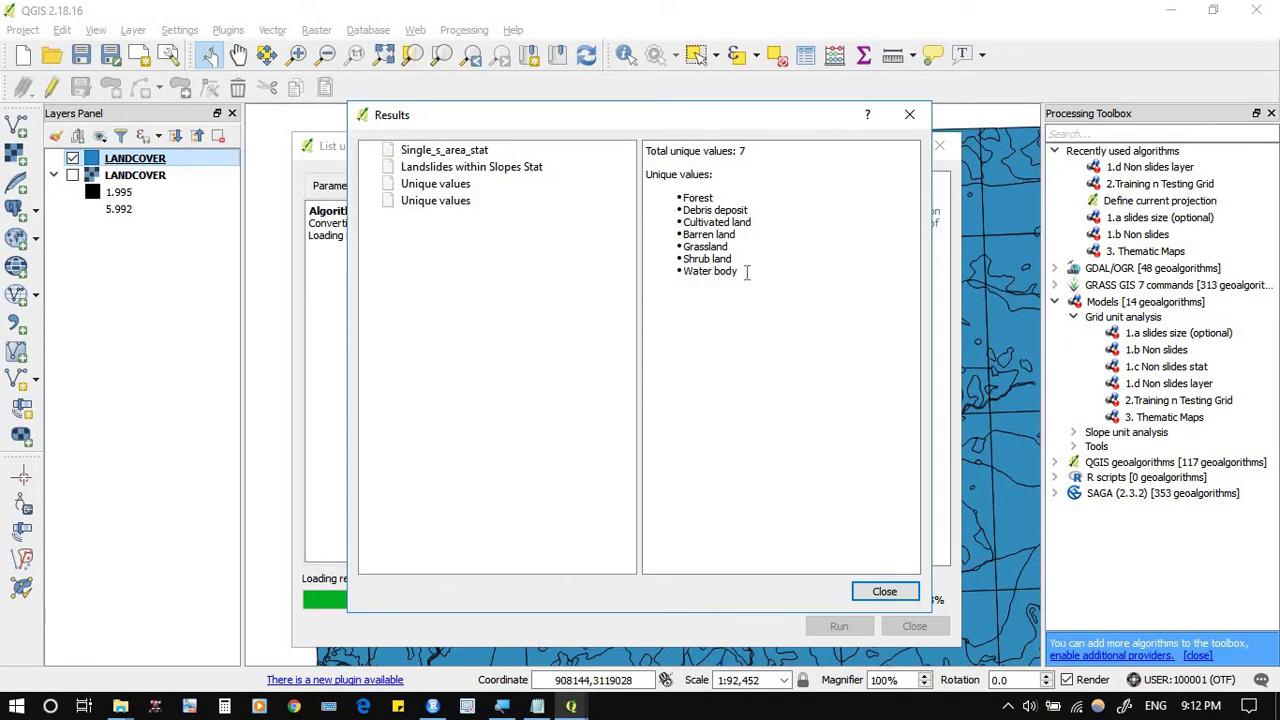
Step: Copy the seven listed class names and close the results
left_click_drag(746, 272, 683, 197)
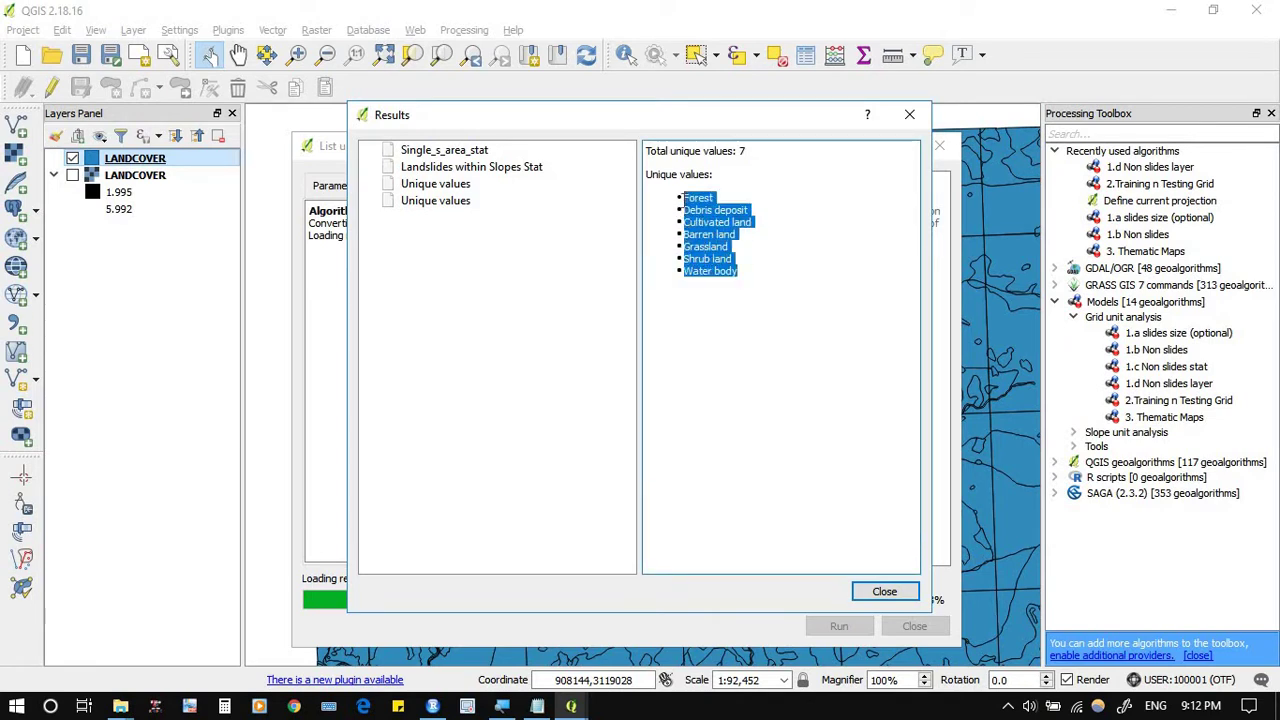
right_click(694, 200)
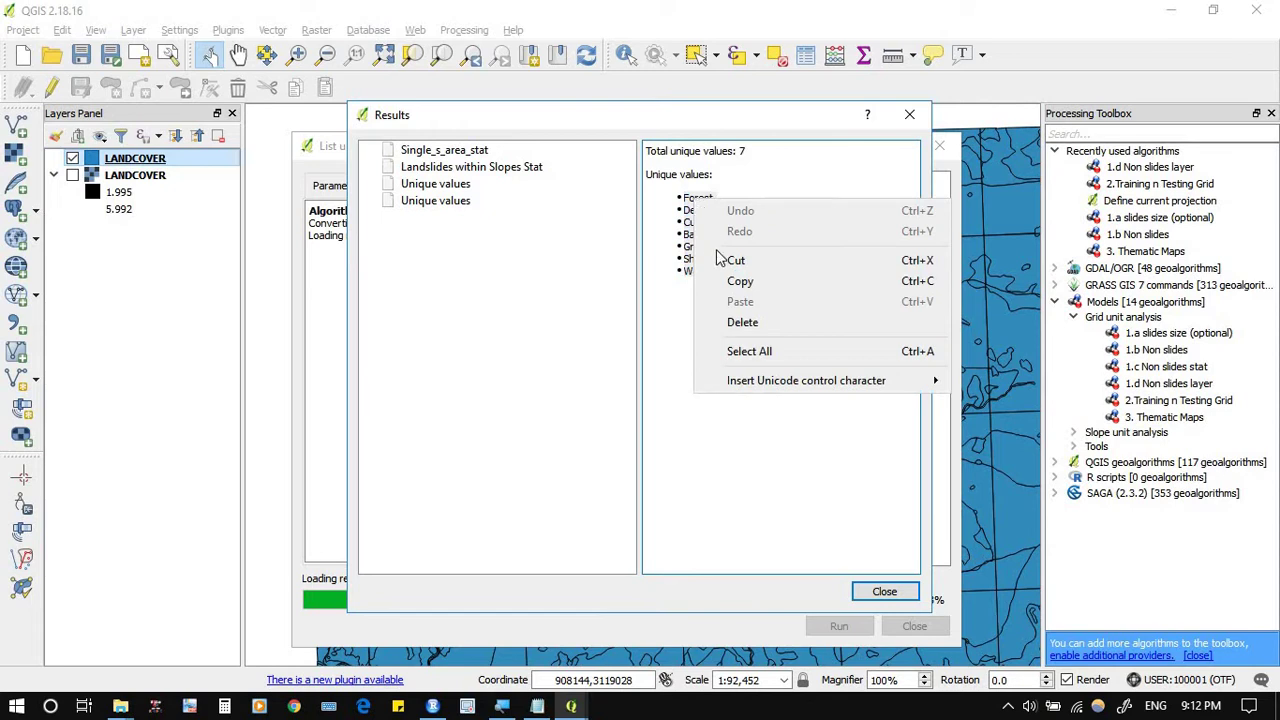
left_click(740, 281)
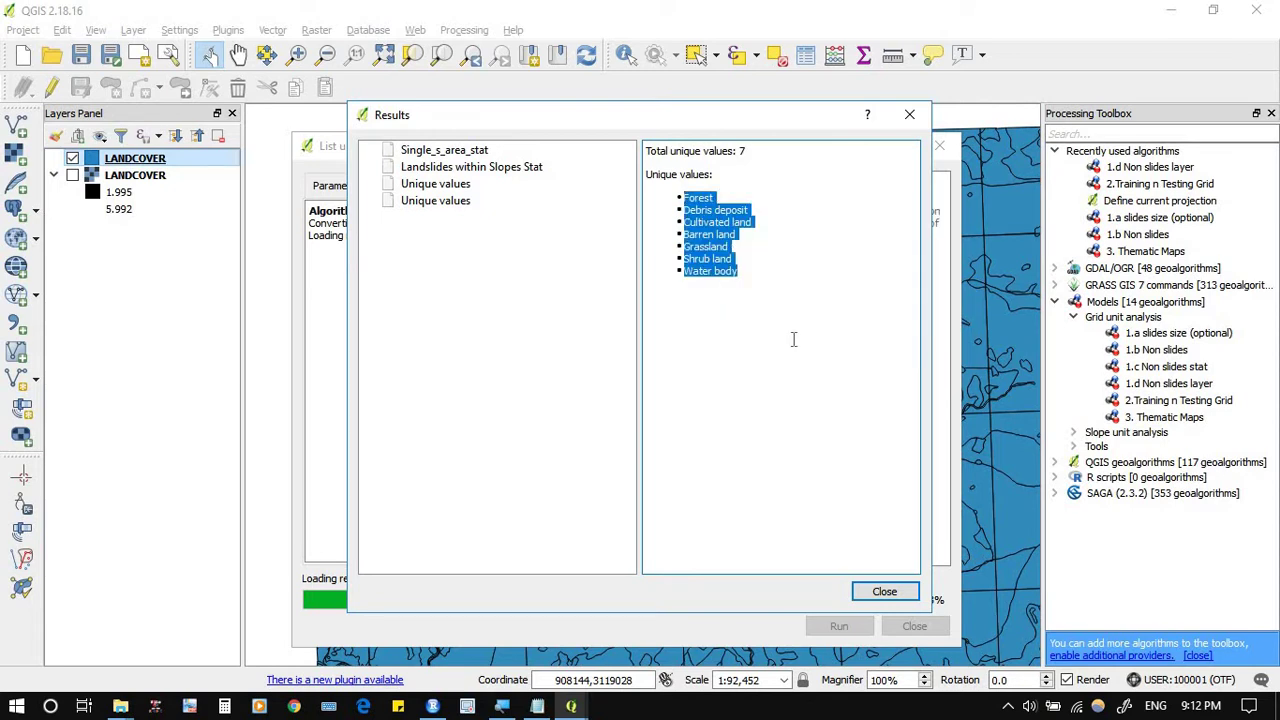
left_click(886, 593)
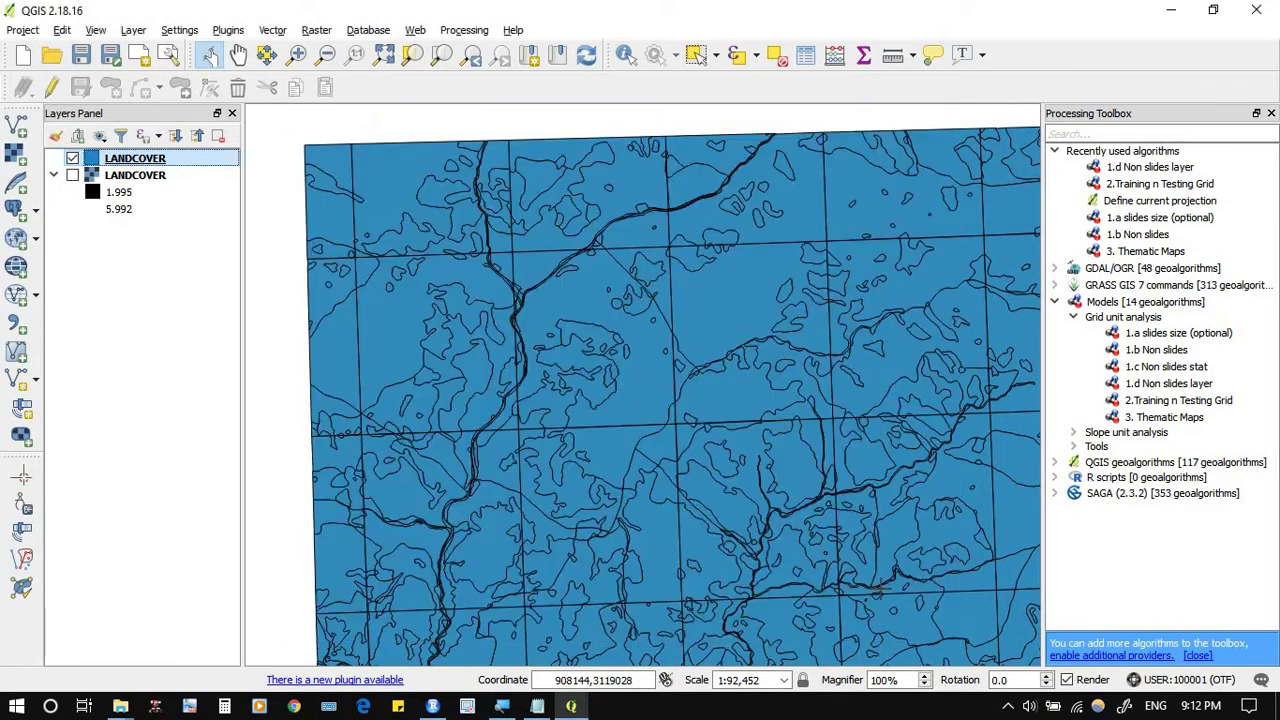
Step: Reopen the latest unique values result in Processing > Results Viewer, then close it
left_click(474, 34)
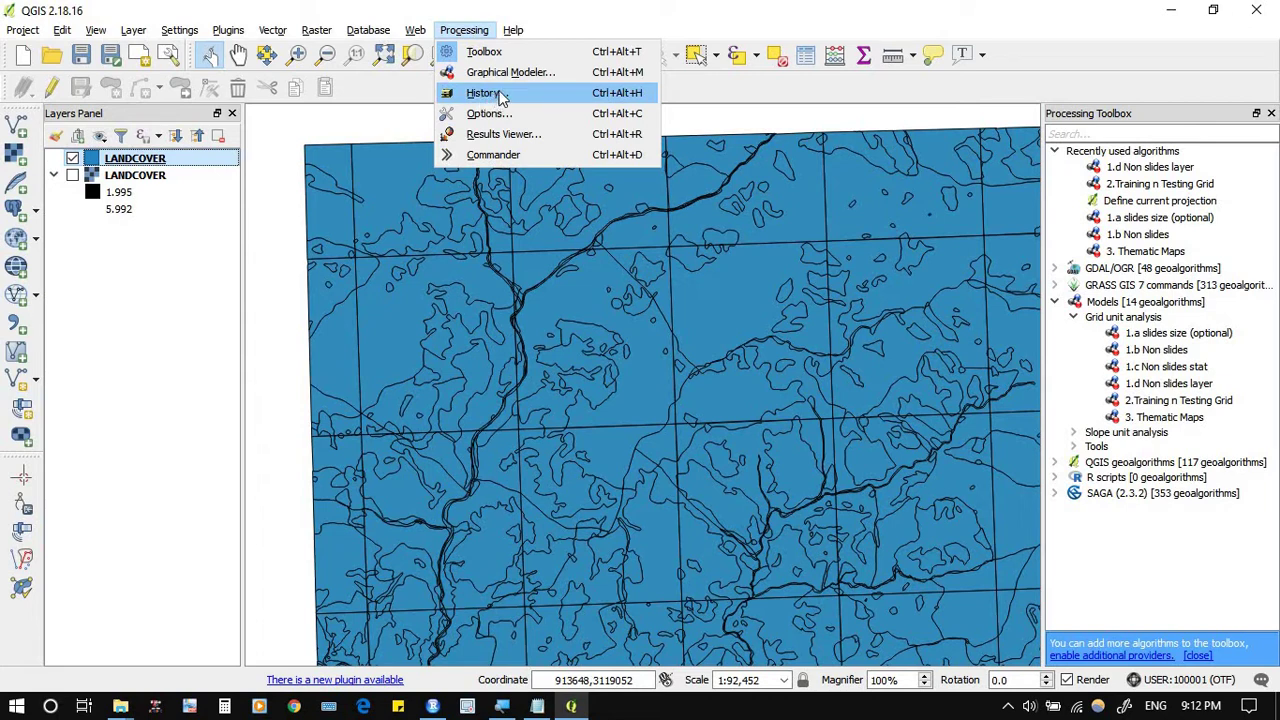
left_click(498, 134)
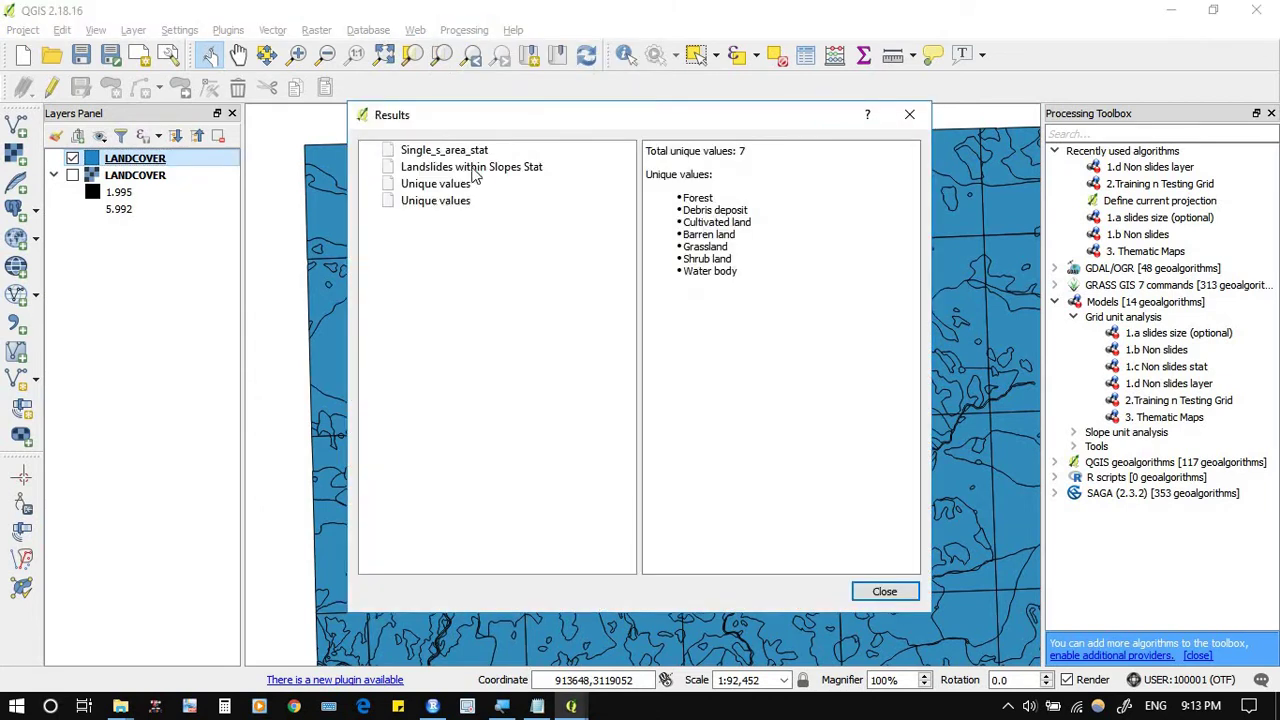
left_click(449, 203)
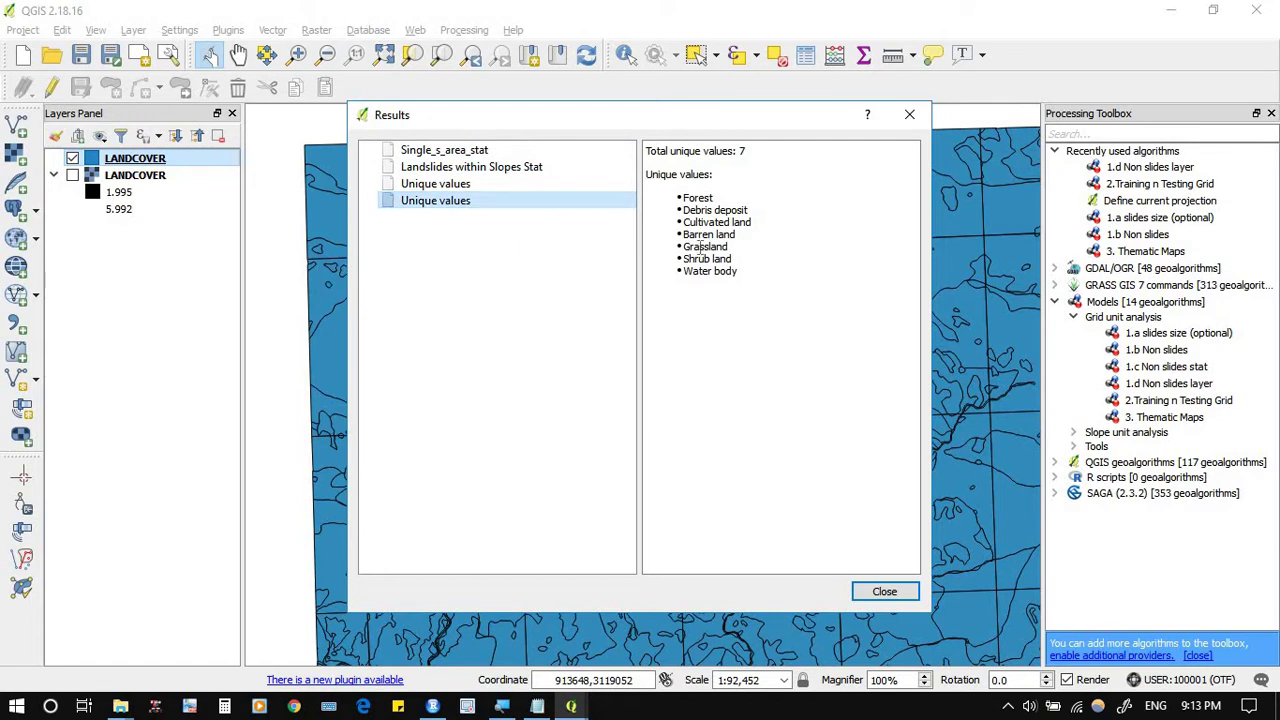
left_click(885, 591)
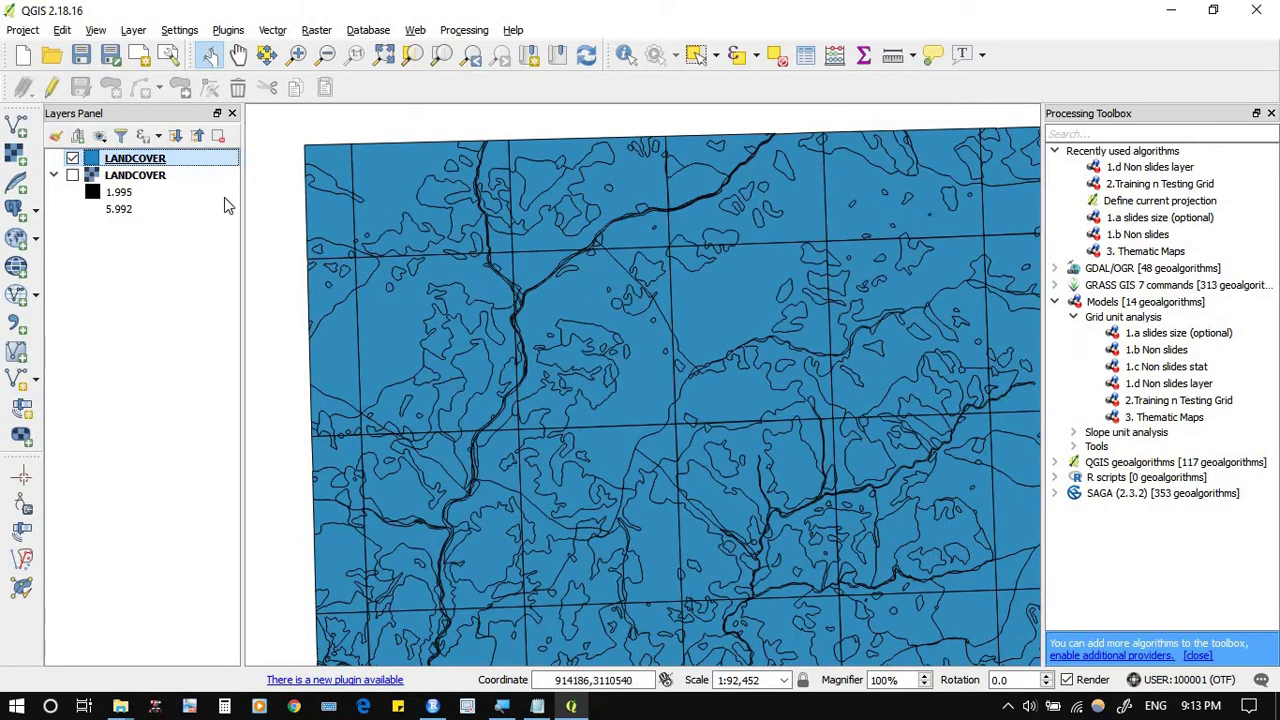
Step: Open the LANDCOVER layer's attribute table and turn on editing
right_click(157, 167)
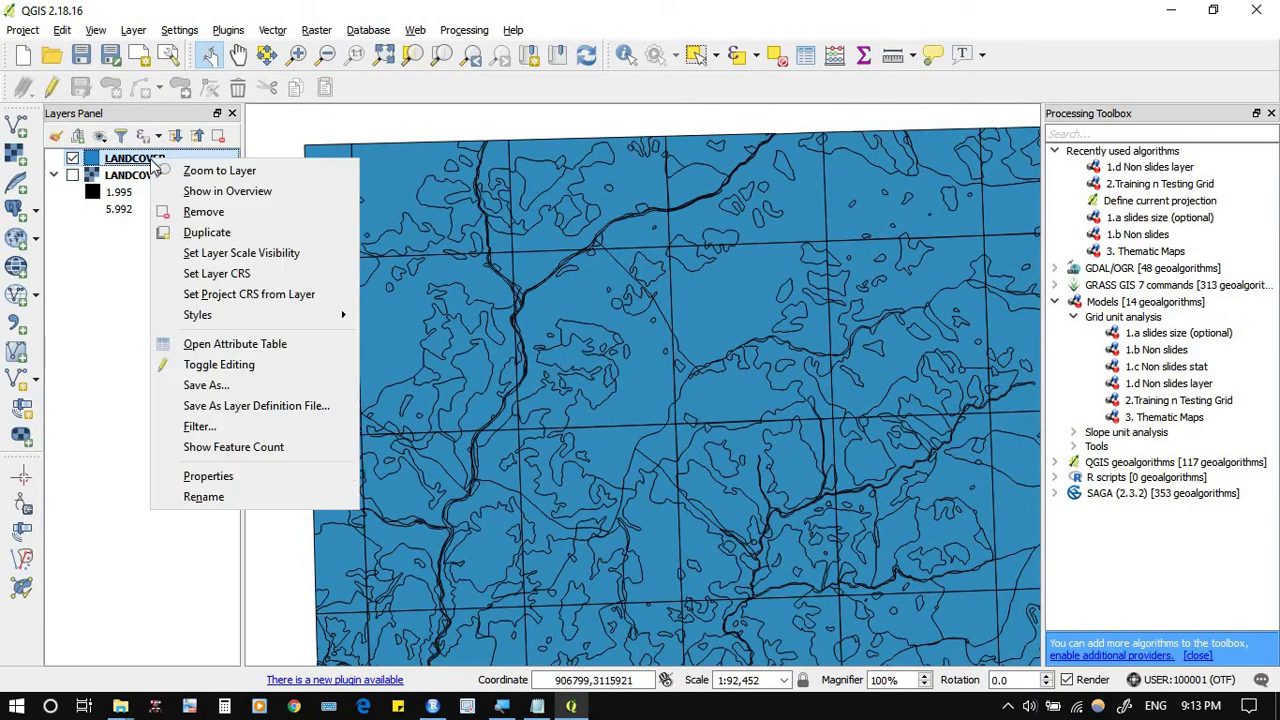
left_click(218, 350)
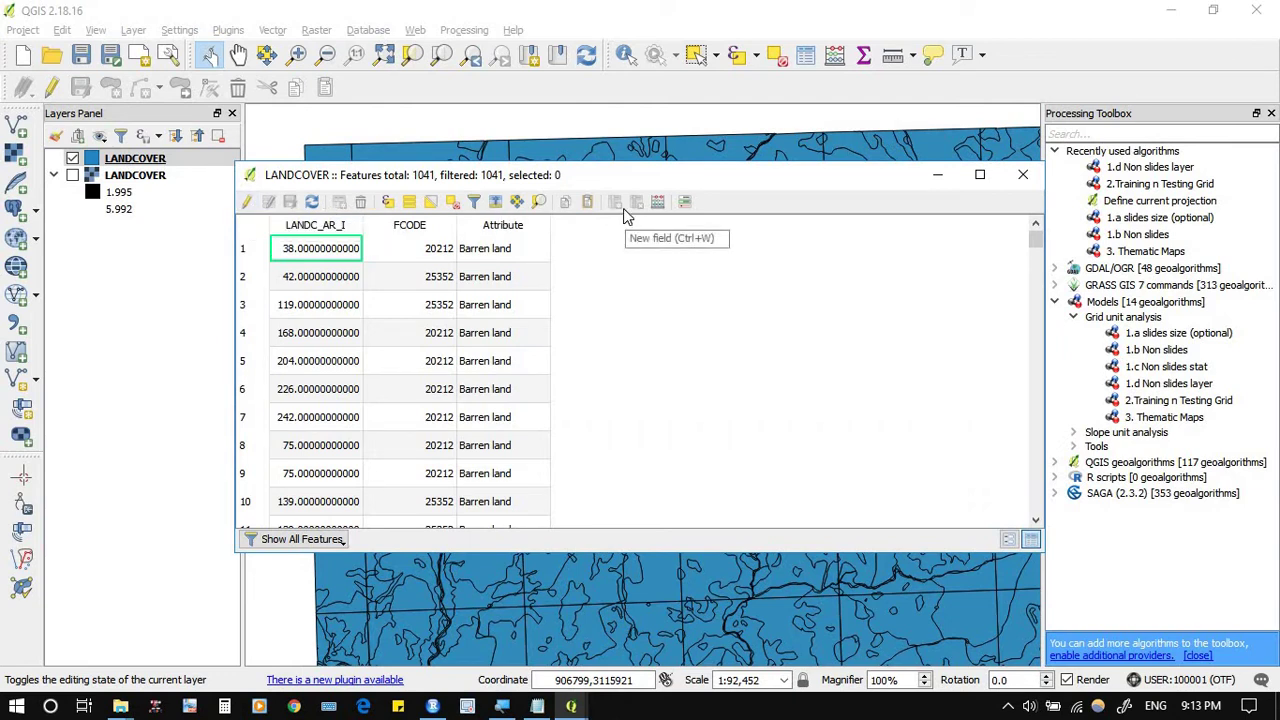
left_click(247, 203)
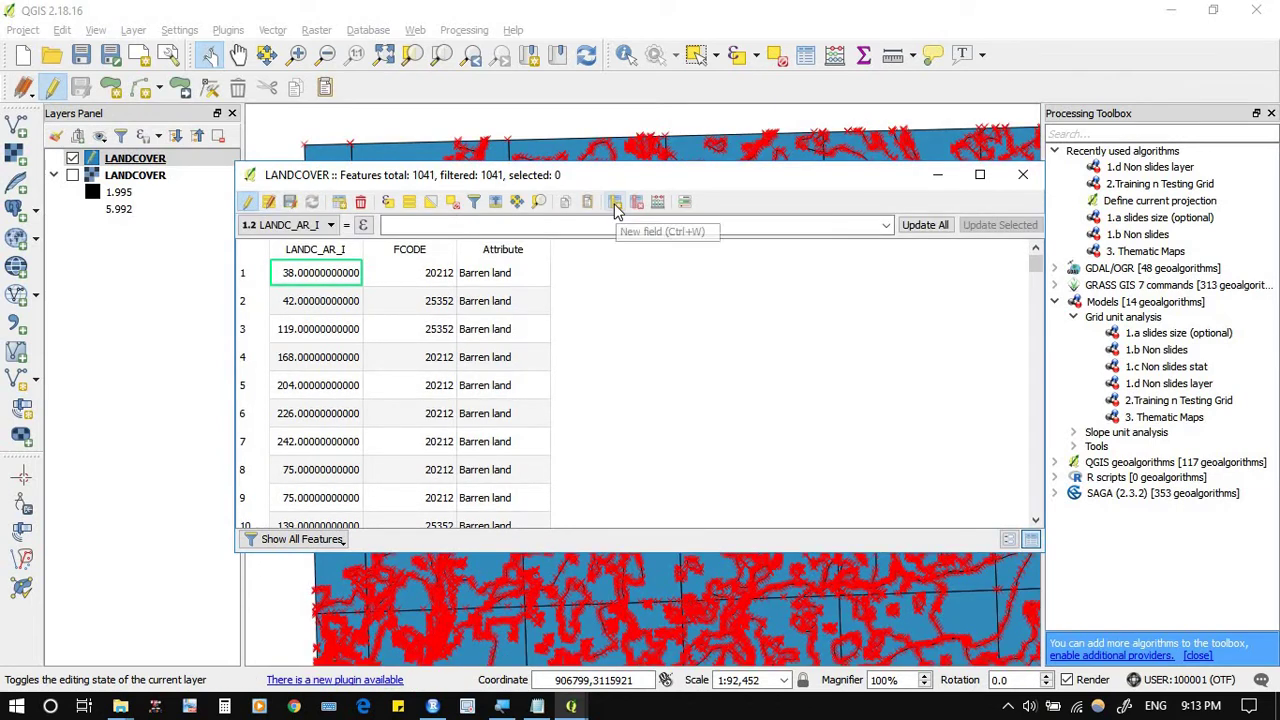
Step: Add a new field named LANDCOVER of type Whole number (integer)
left_click(615, 204)
left_click(633, 297)
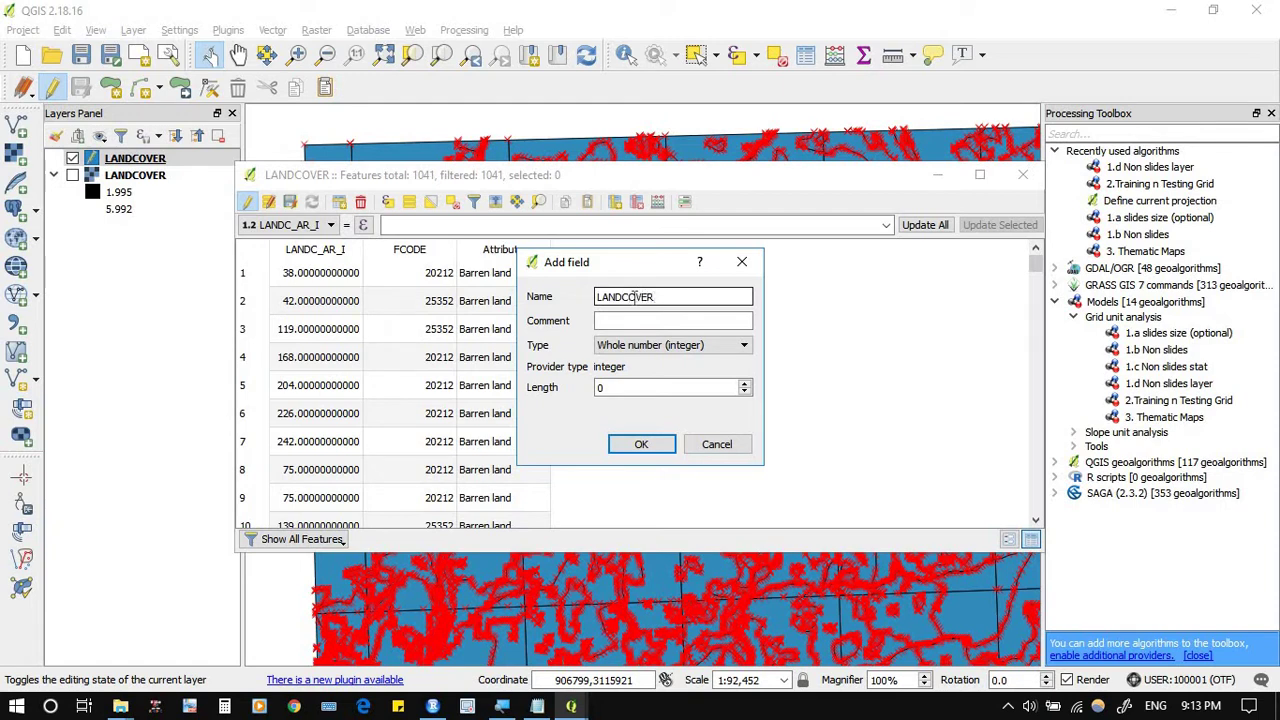
left_click(648, 350)
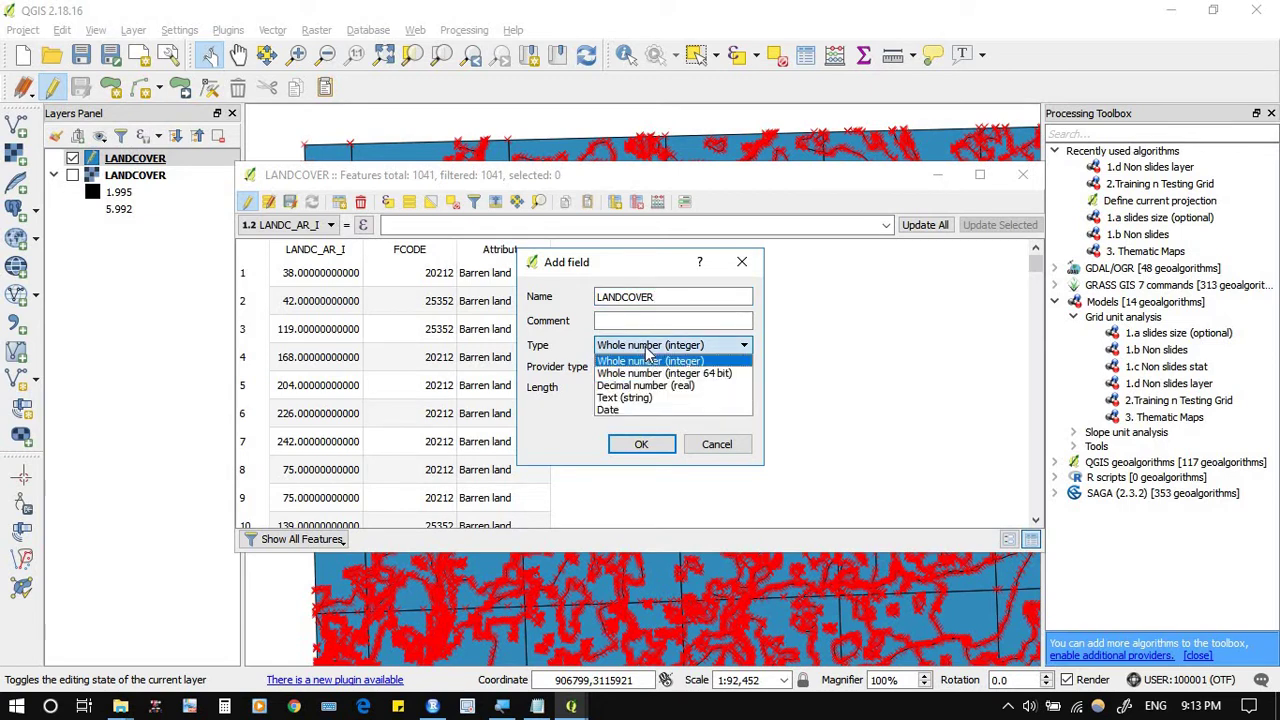
left_click(648, 358)
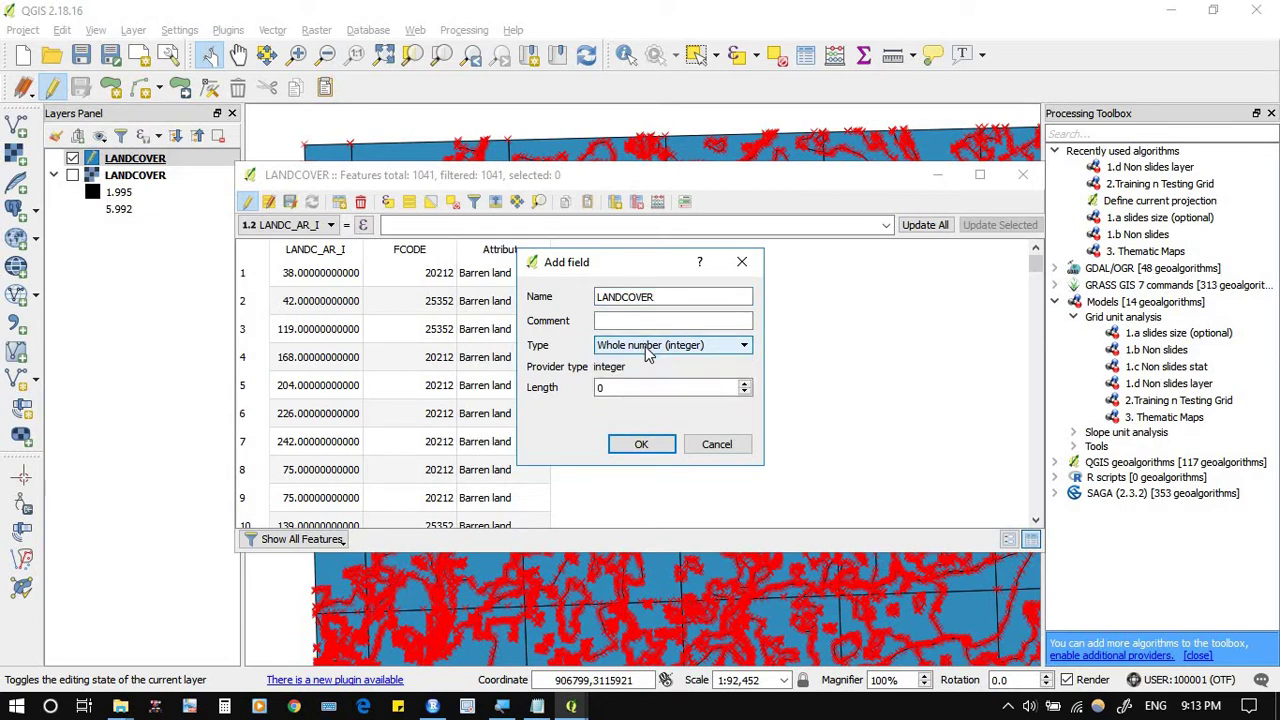
left_click(643, 446)
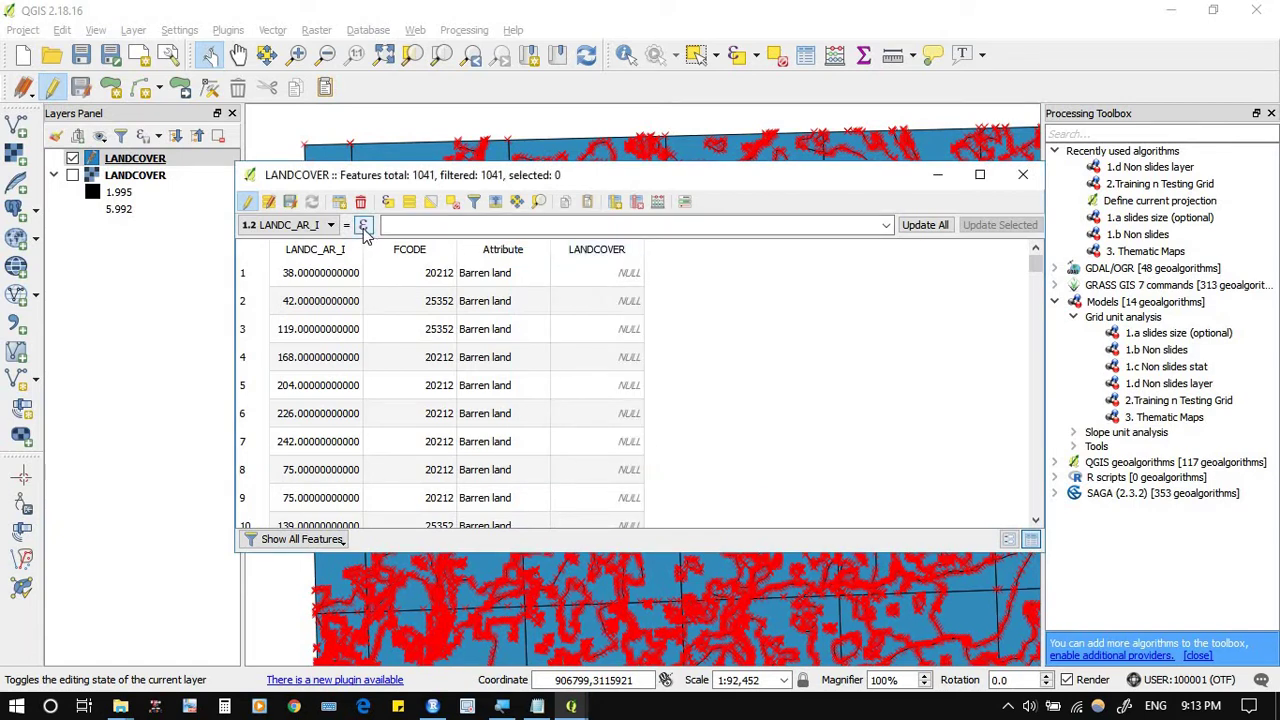
Step: Widen the attribute table window, leaving LANDC_AR_I as the calculator field
left_click(311, 227)
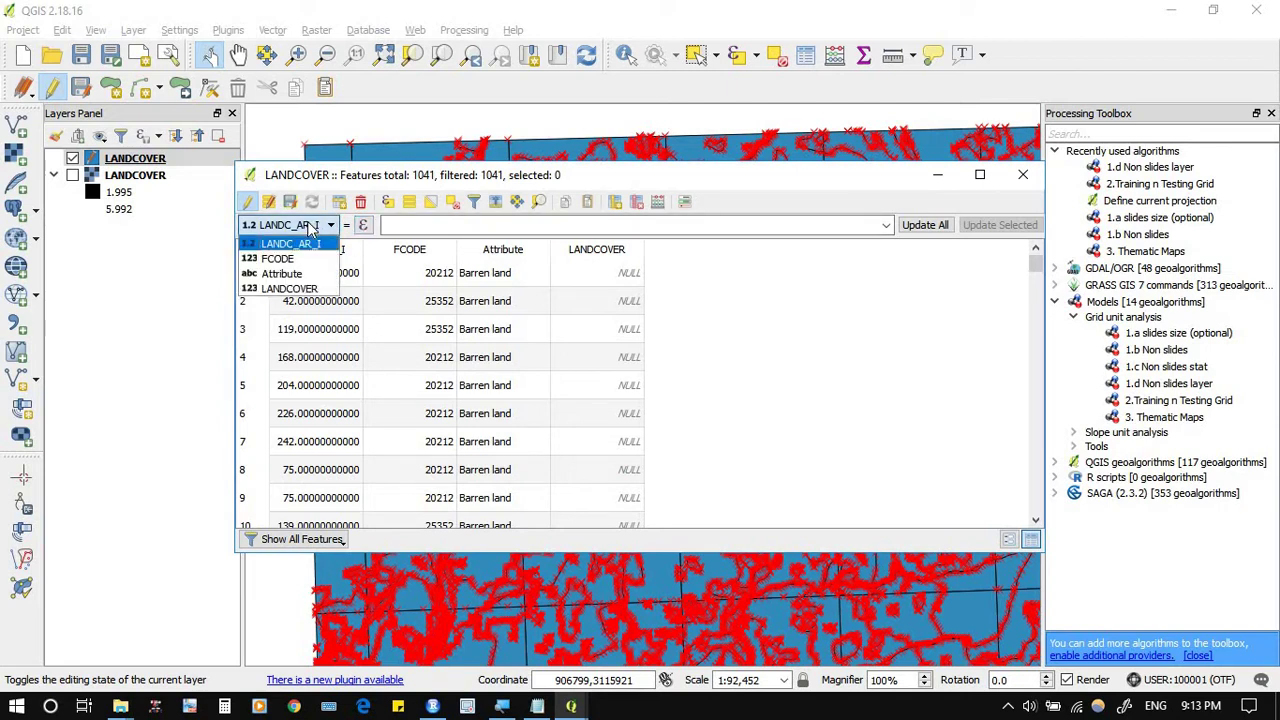
left_click(311, 228)
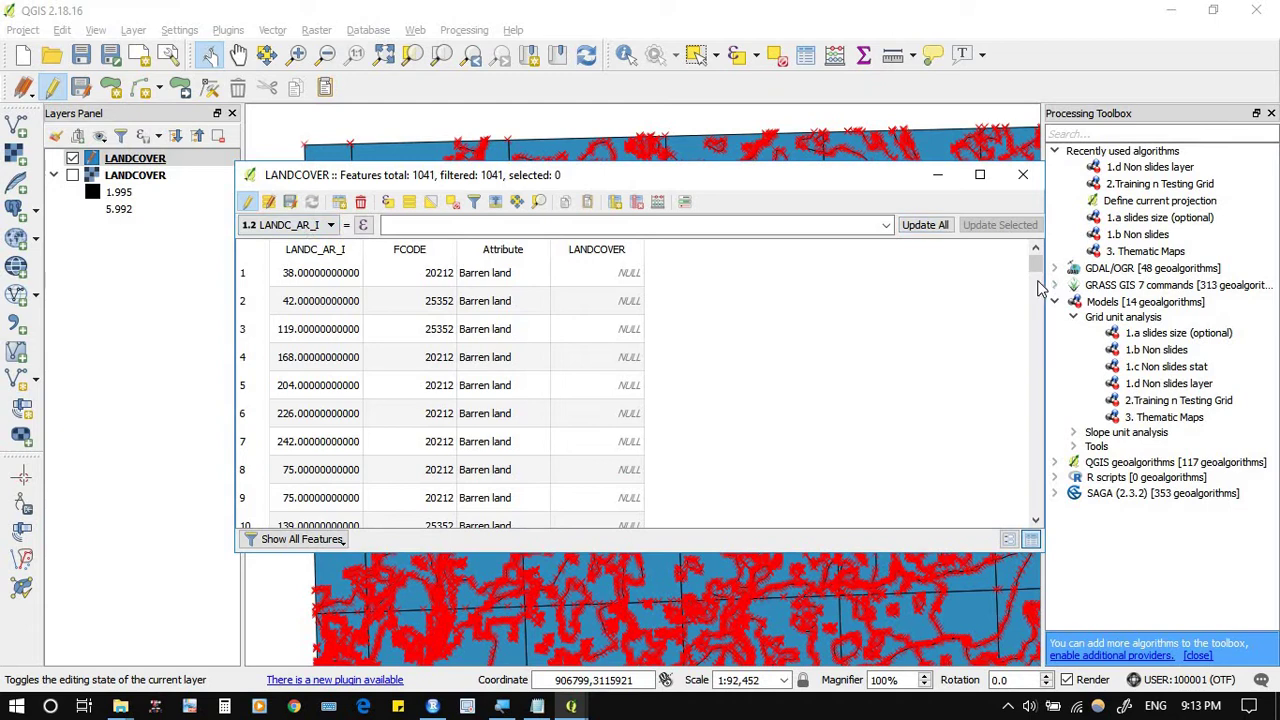
left_click_drag(1046, 280, 1100, 283)
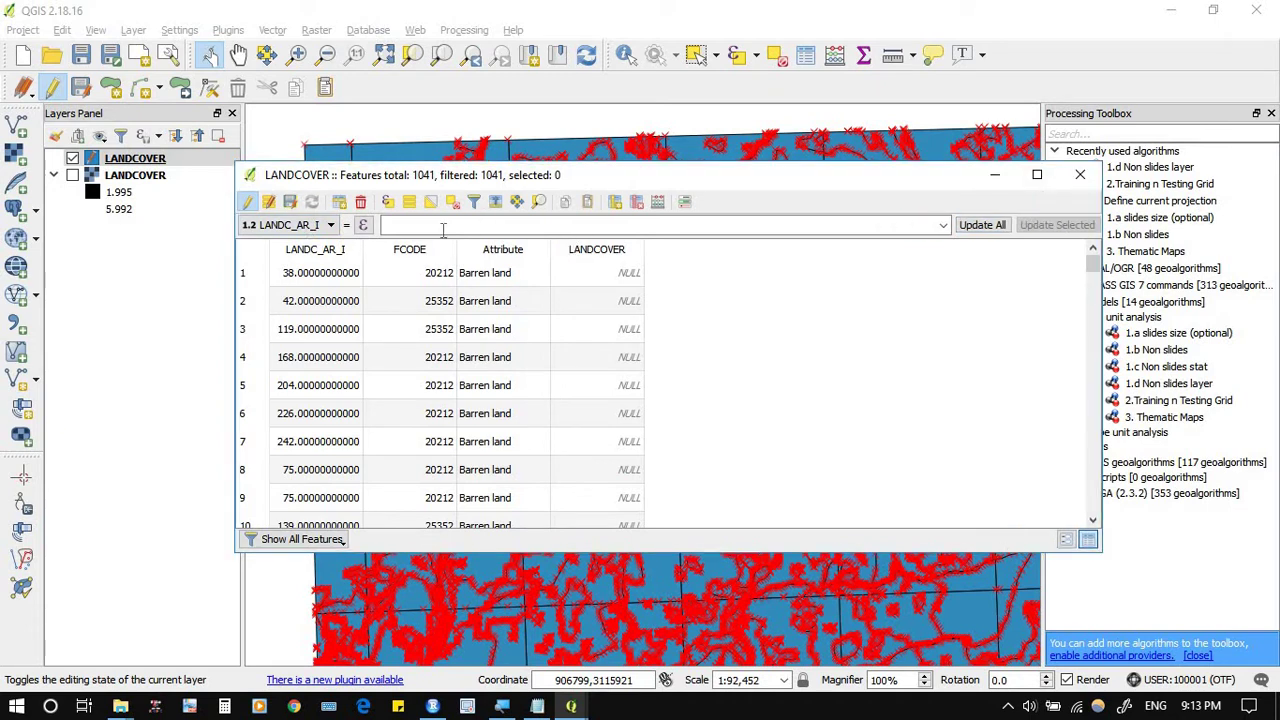
Step: Paste the CASE…End block from the Notepad notes into the Expression dialog, then cancel it
left_click(363, 225)
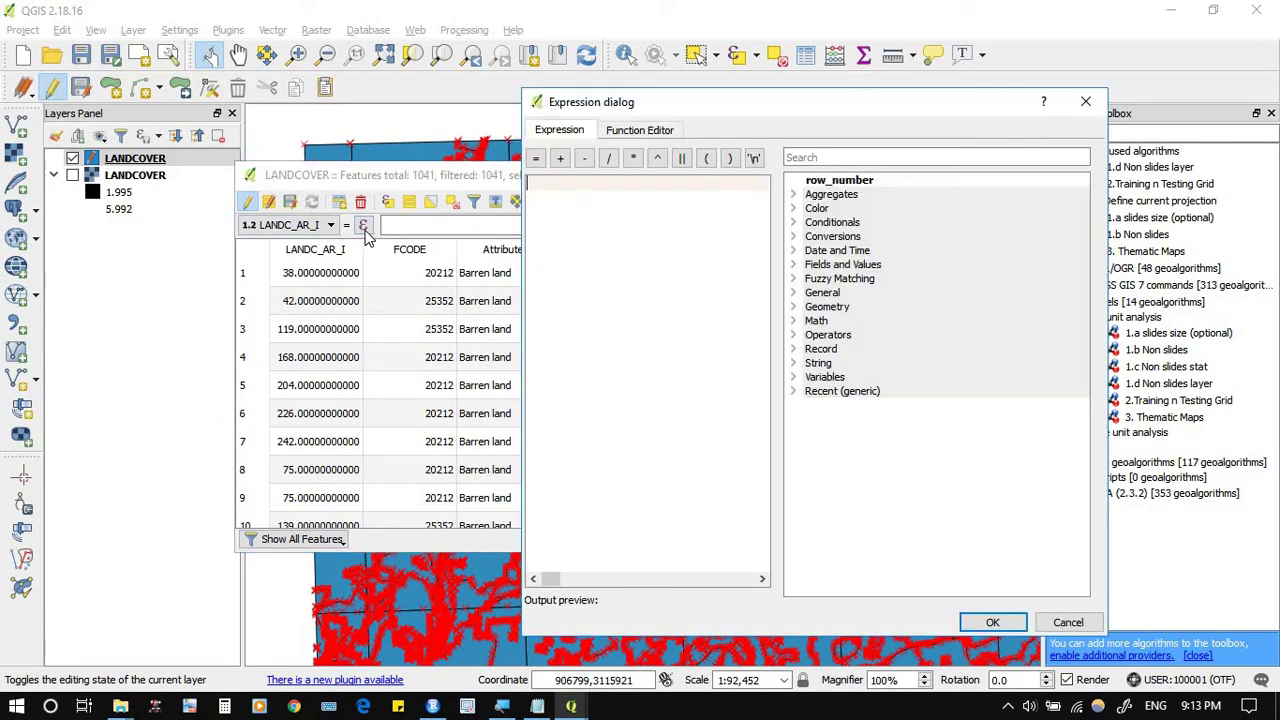
left_click(537, 707)
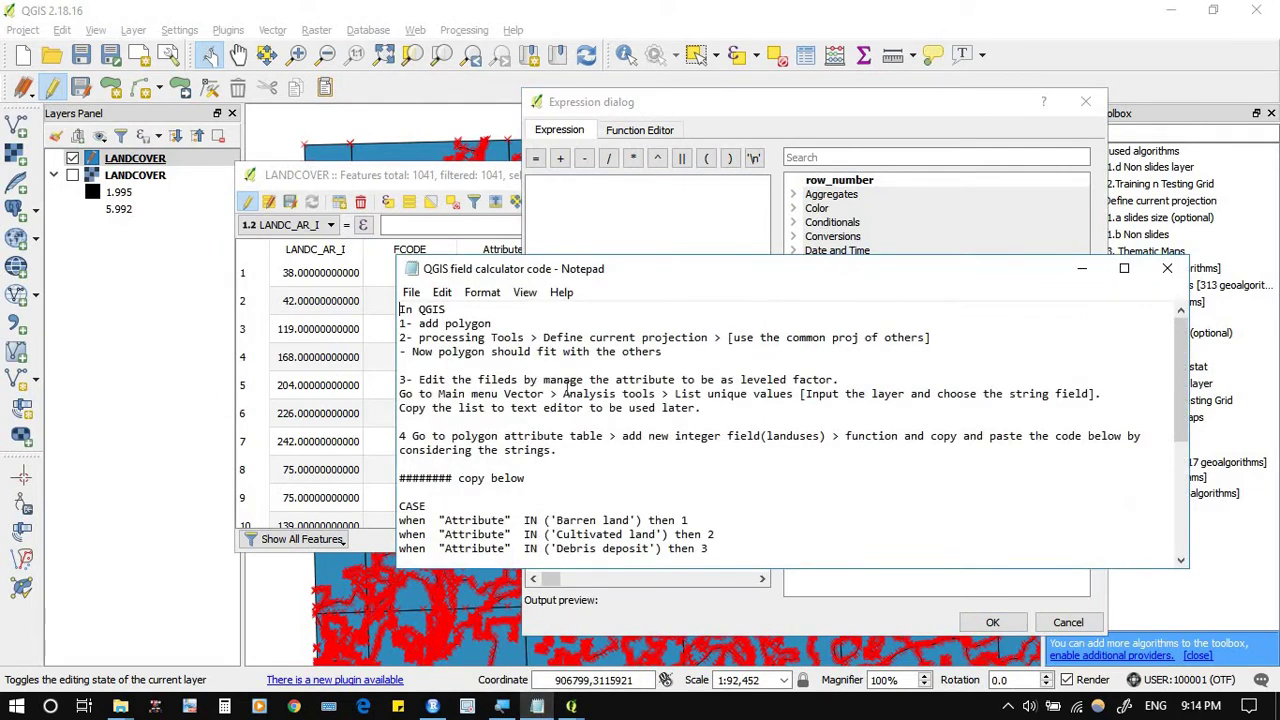
scroll(506, 436, "down", 2)
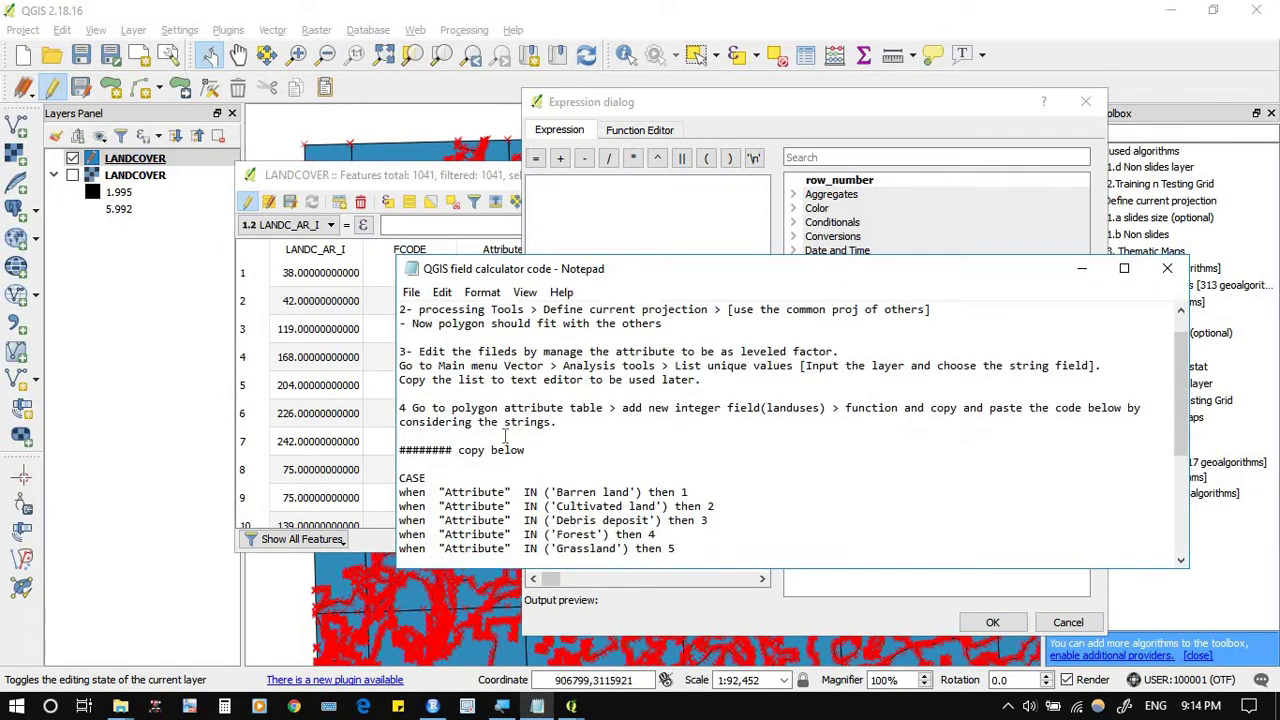
scroll(506, 436, "down", 1)
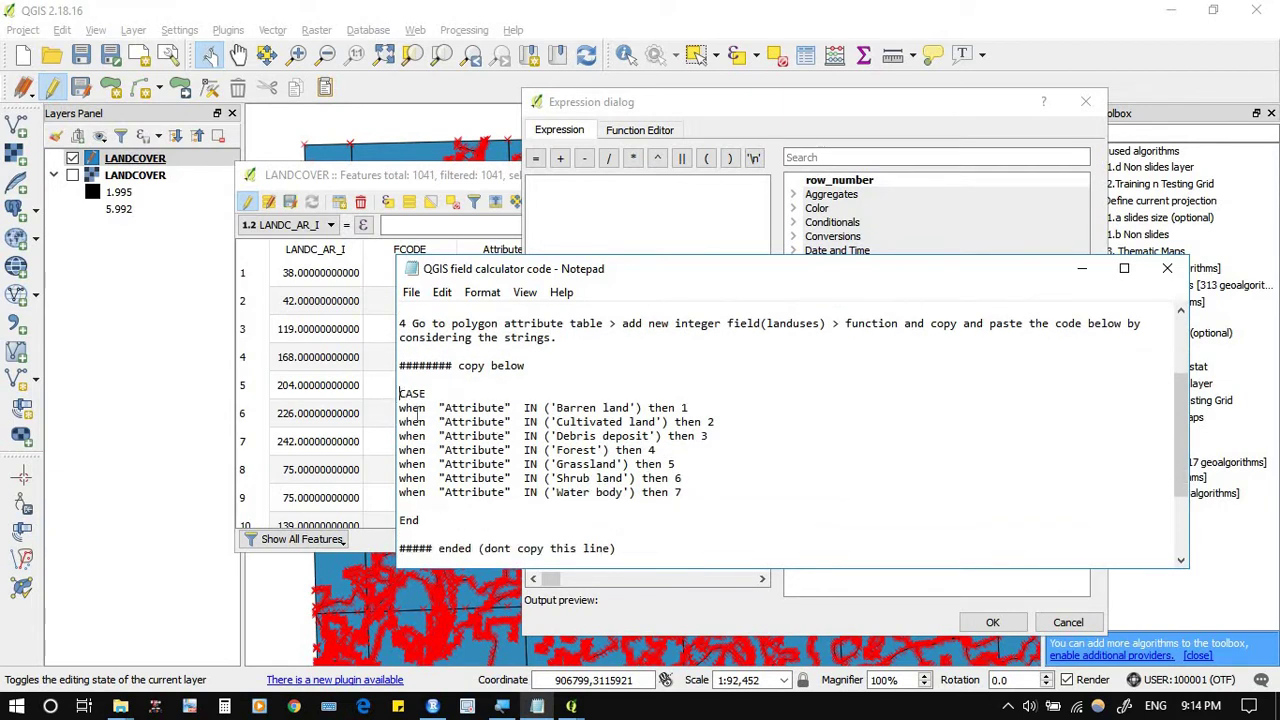
left_click_drag(414, 410, 438, 522)
key("ctrl+c")
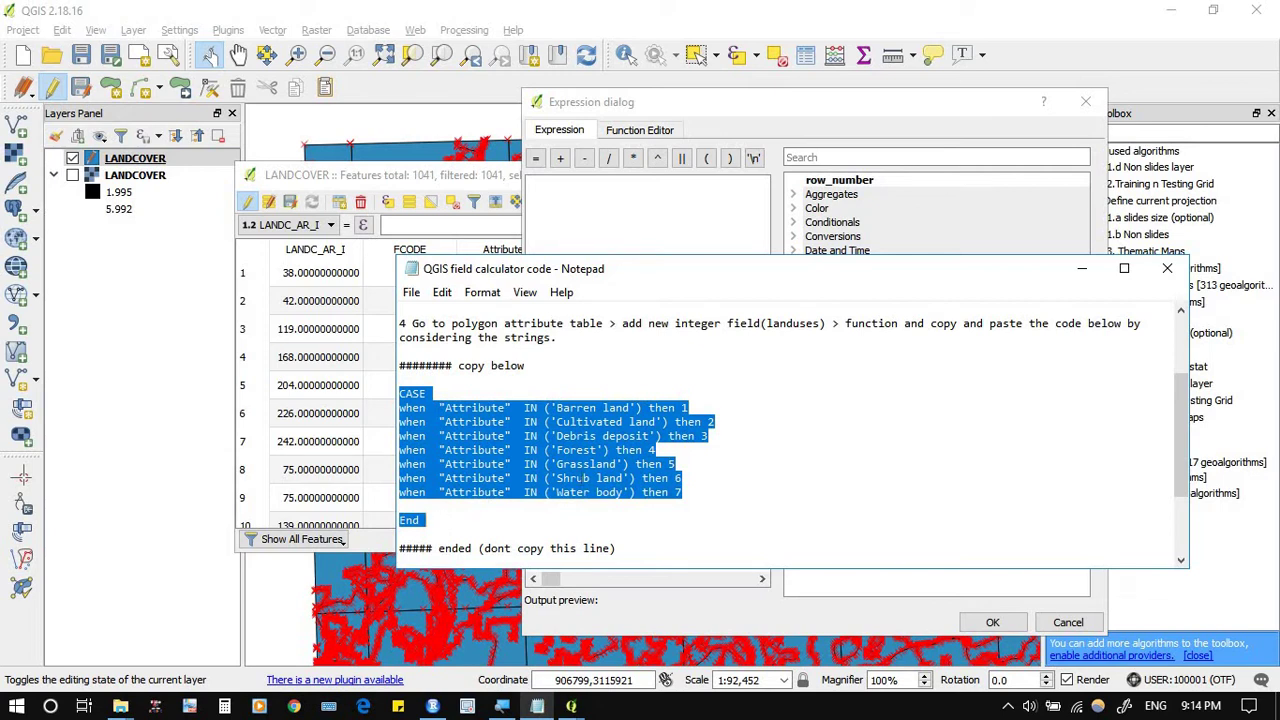
mouse_move(572, 706)
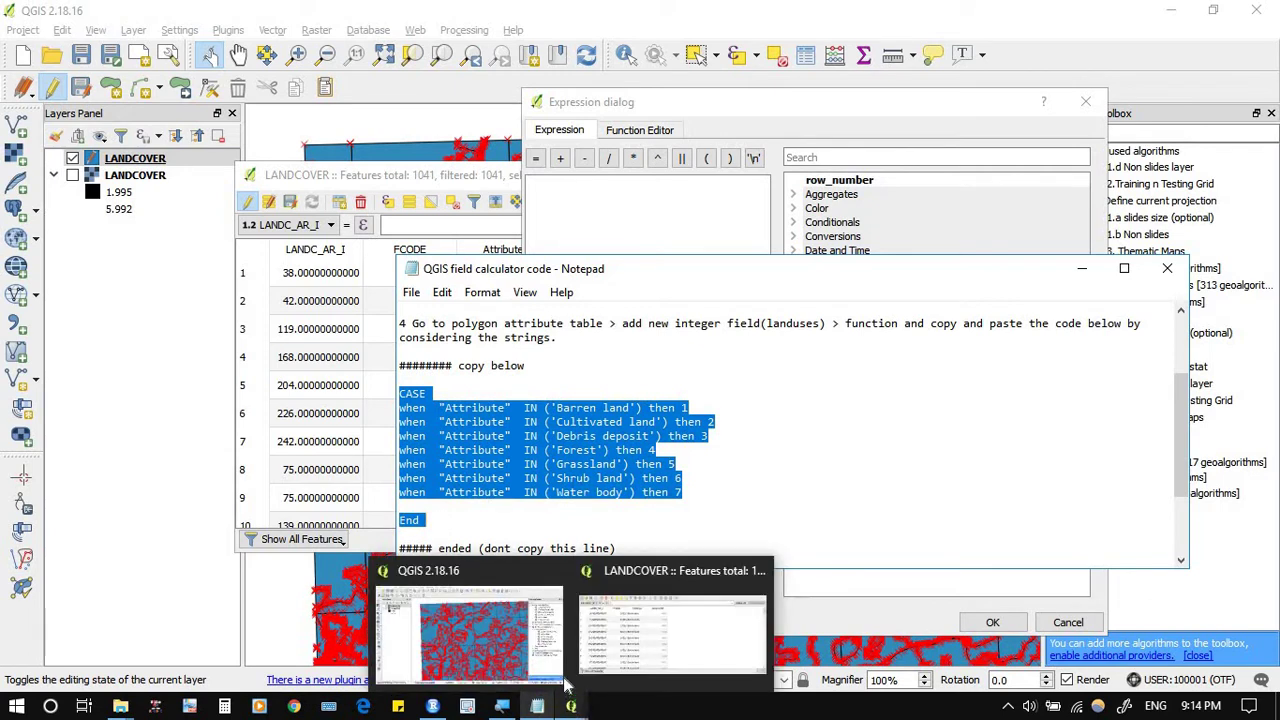
left_click(752, 114)
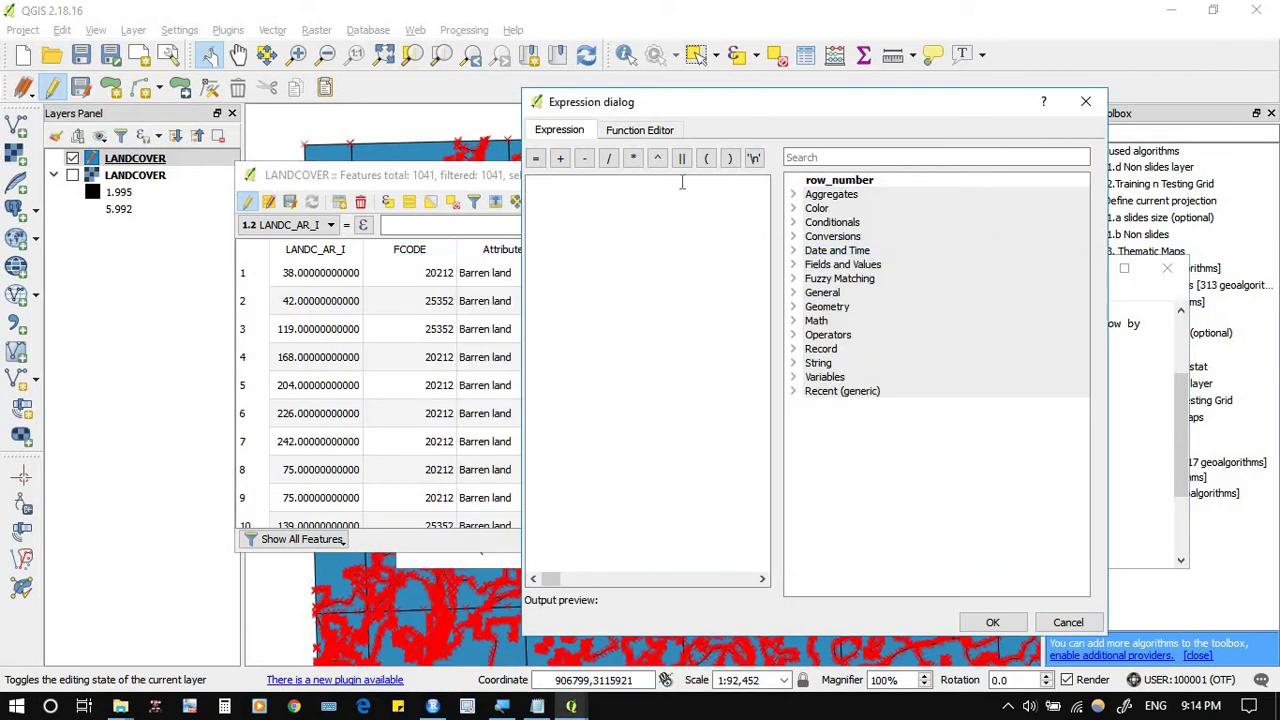
key("ctrl+v")
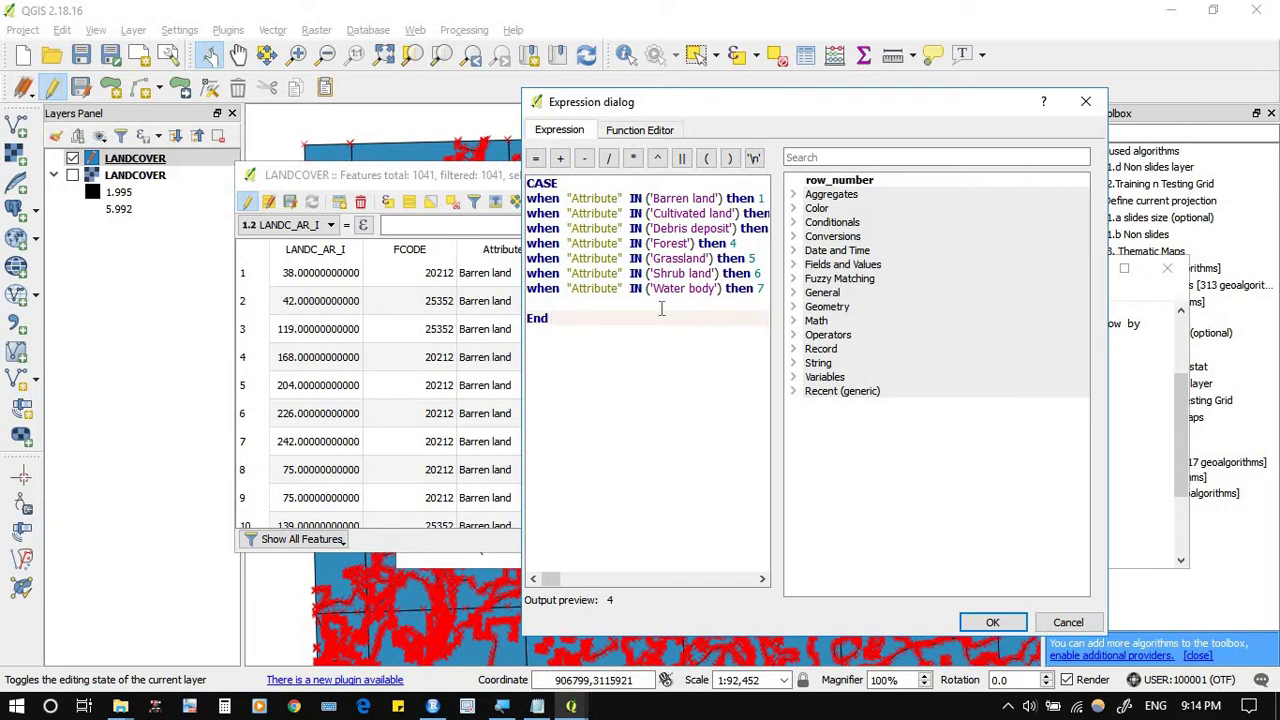
left_click(1066, 623)
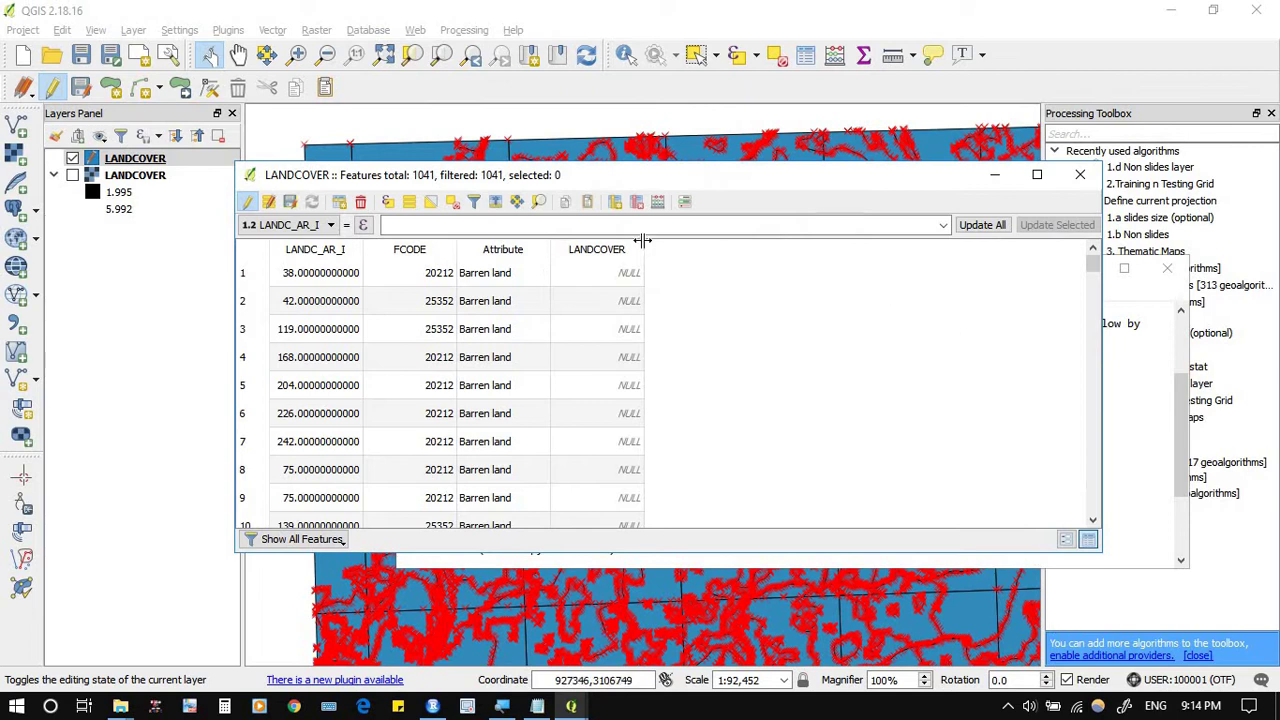
Step: Copy the seven class names from the latest Unique values result, then return to the attribute table
left_click(460, 31)
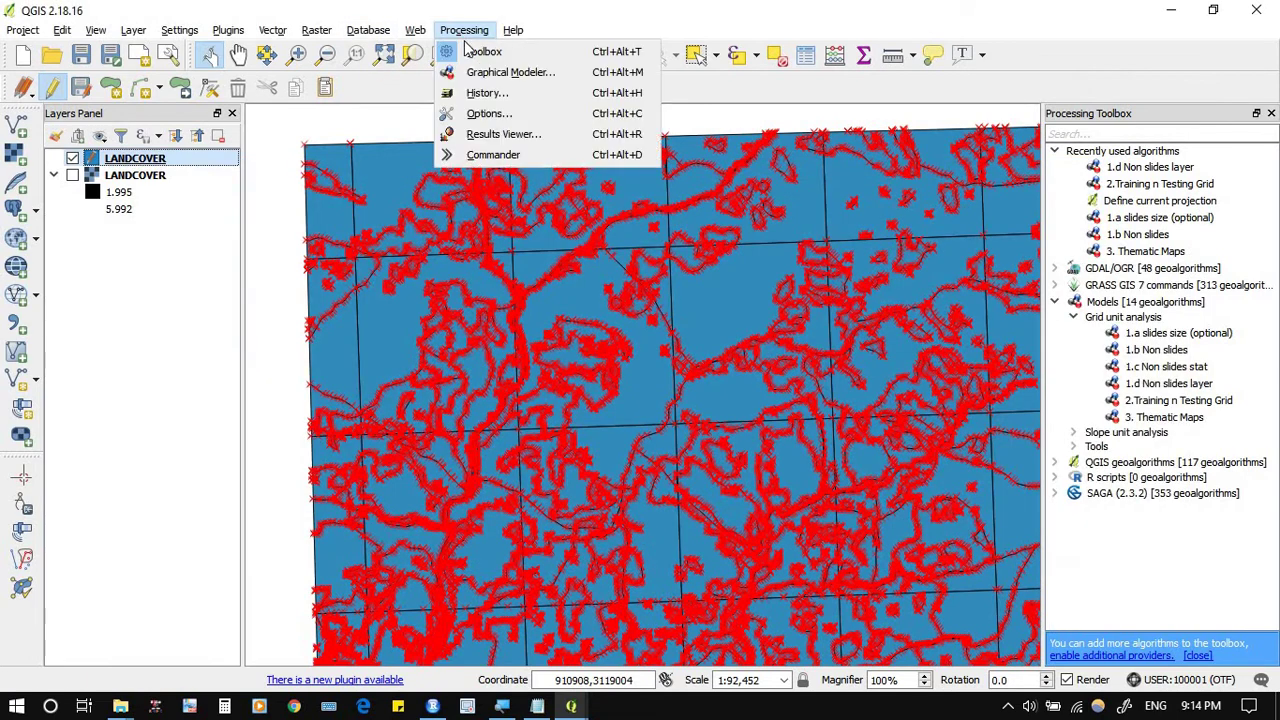
left_click(484, 134)
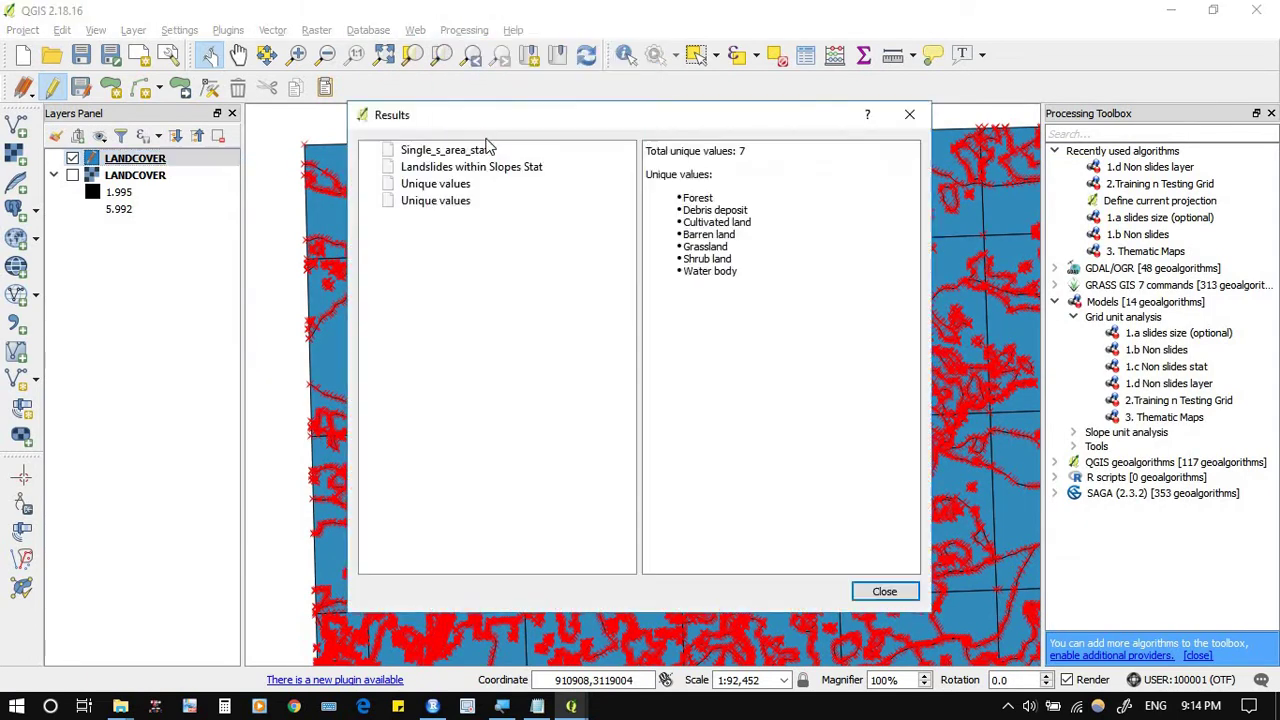
left_click(455, 201)
left_click_drag(738, 272, 684, 197)
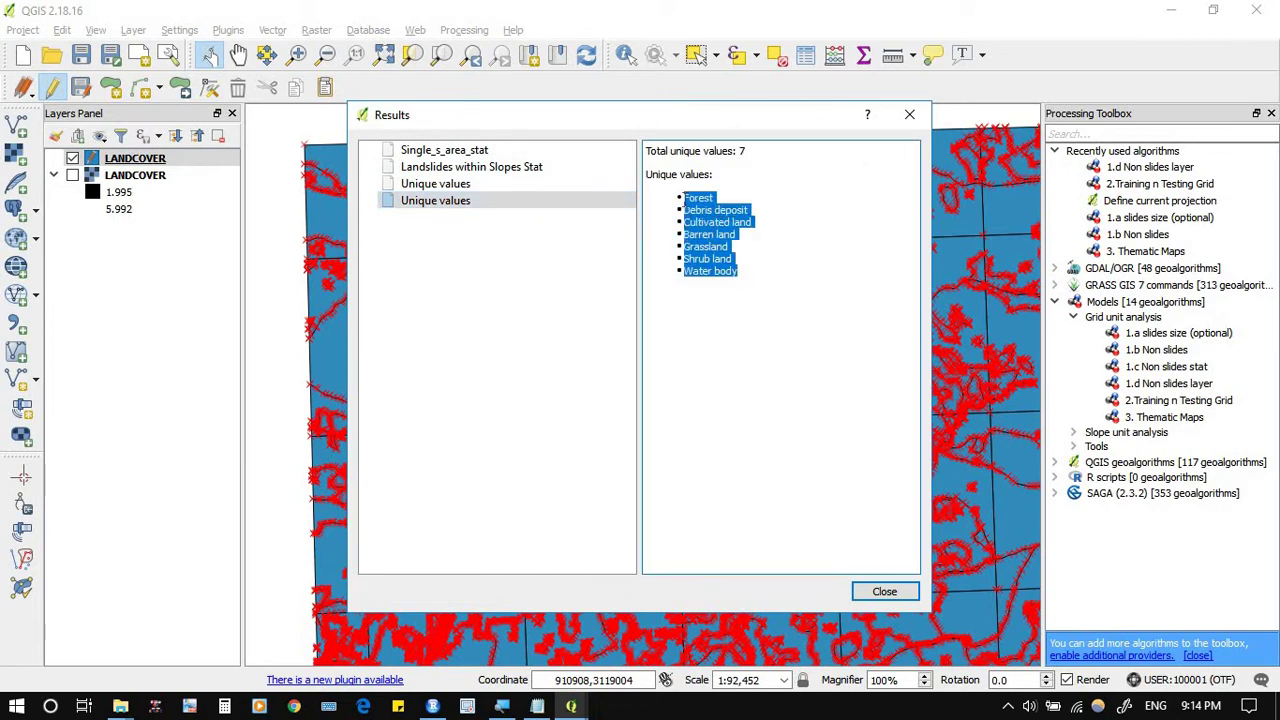
right_click(698, 227)
left_click(742, 307)
left_click(884, 591)
mouse_move(571, 706)
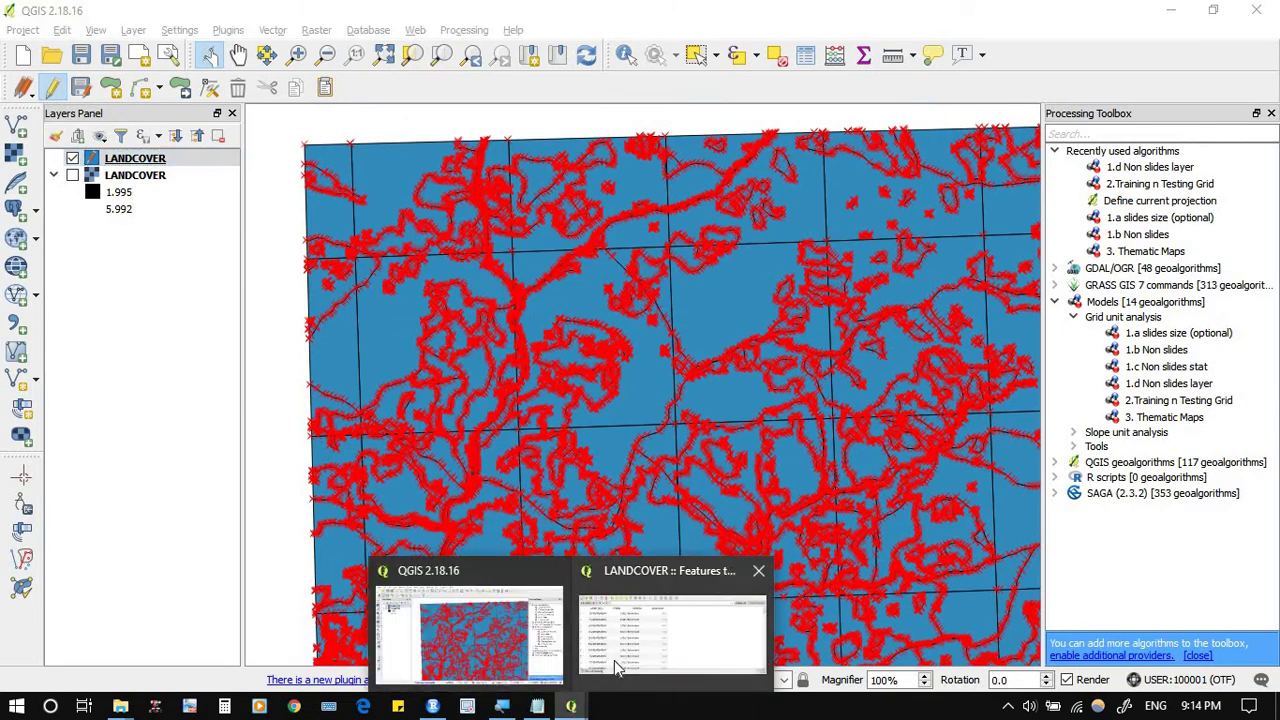
left_click(662, 625)
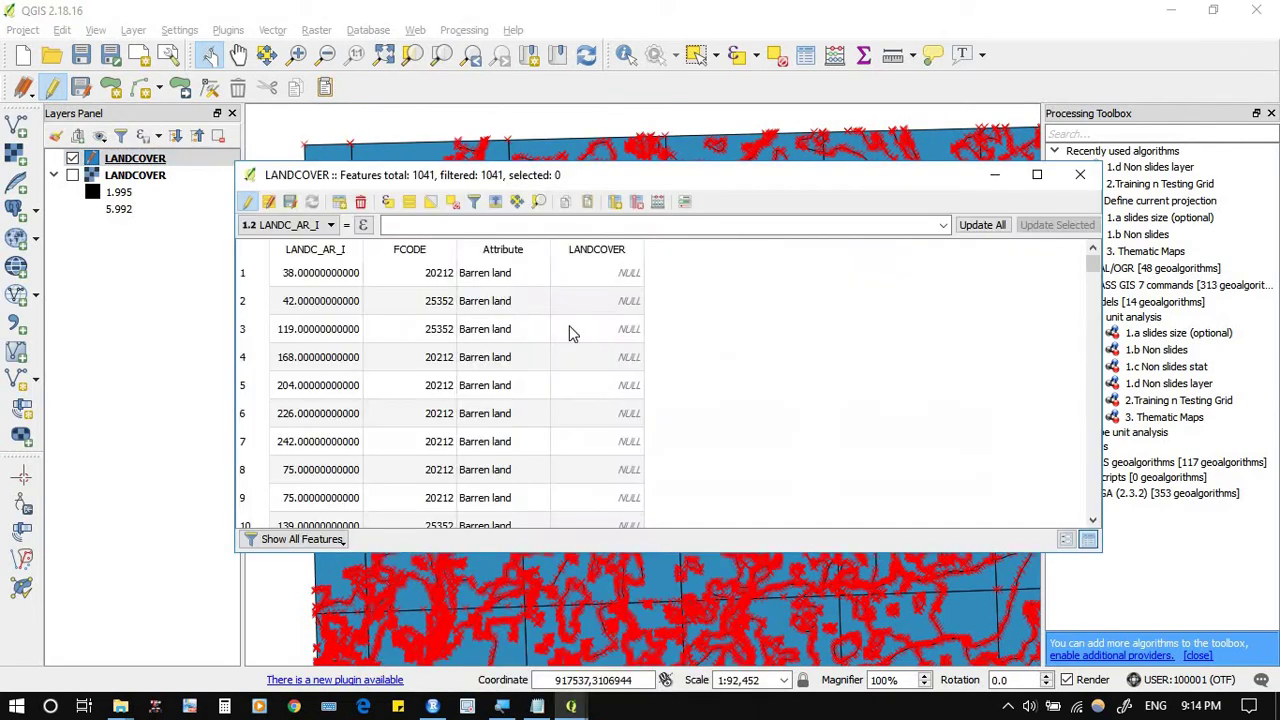
Step: In the expression builder, paste the seven class names, then the Notepad CASE block on the line below
left_click(363, 225)
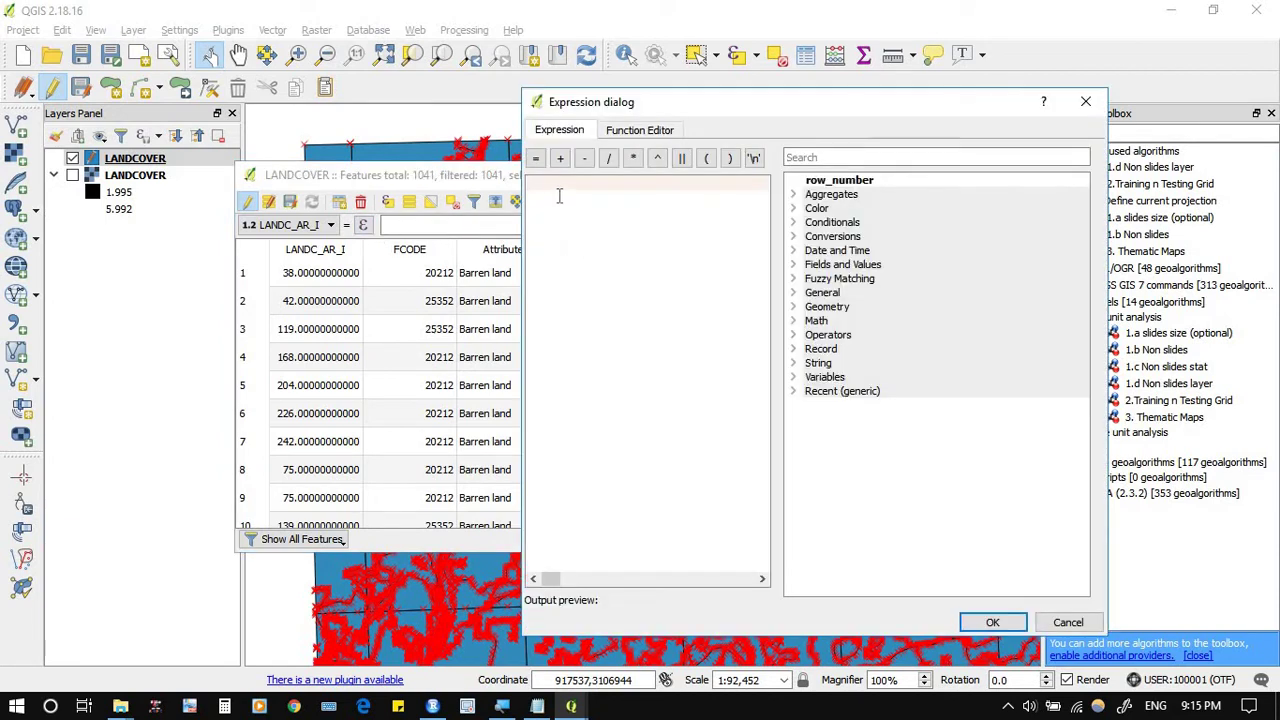
key("ctrl+v")
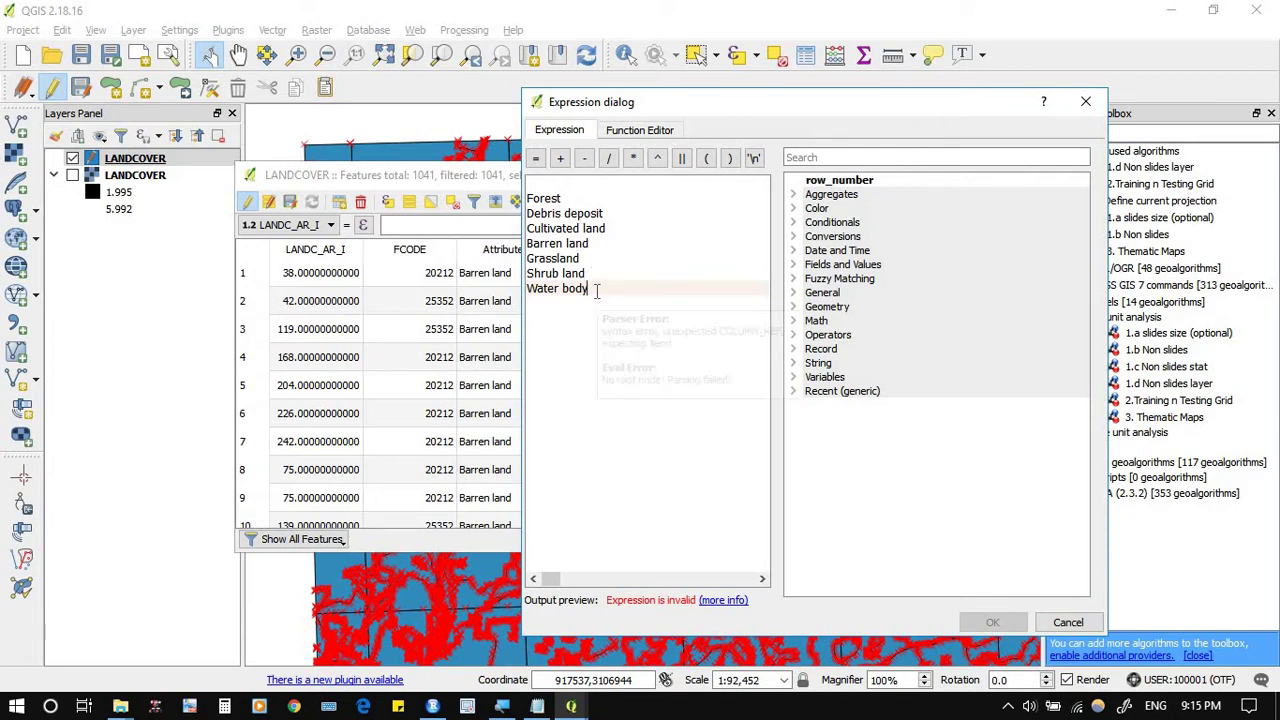
mouse_move(592, 292)
key("Return")
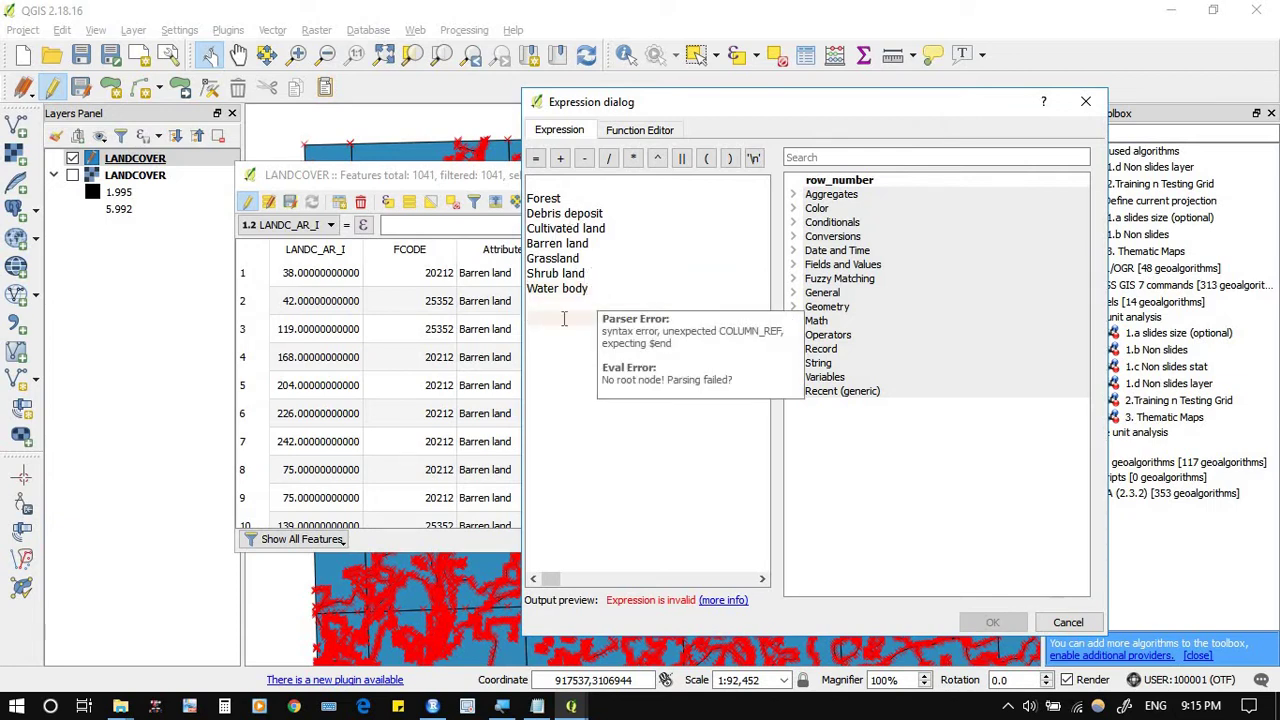
left_click(537, 706)
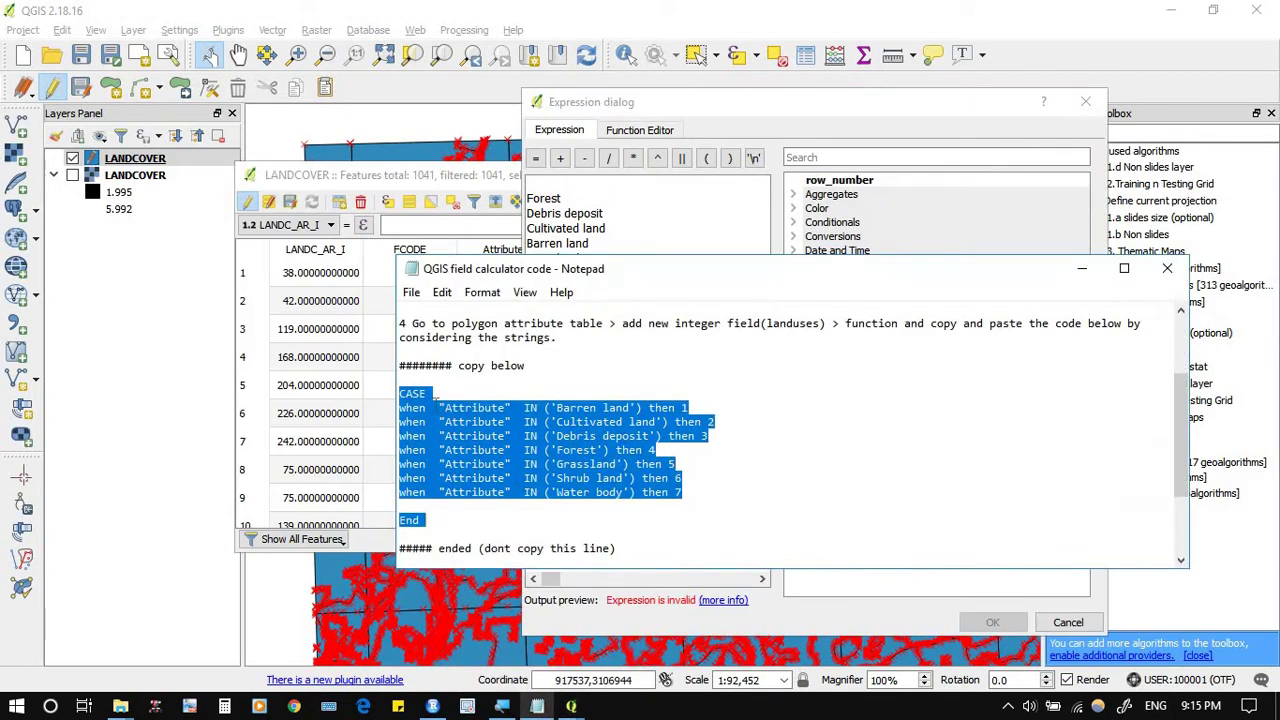
left_click(635, 219)
left_click(553, 320)
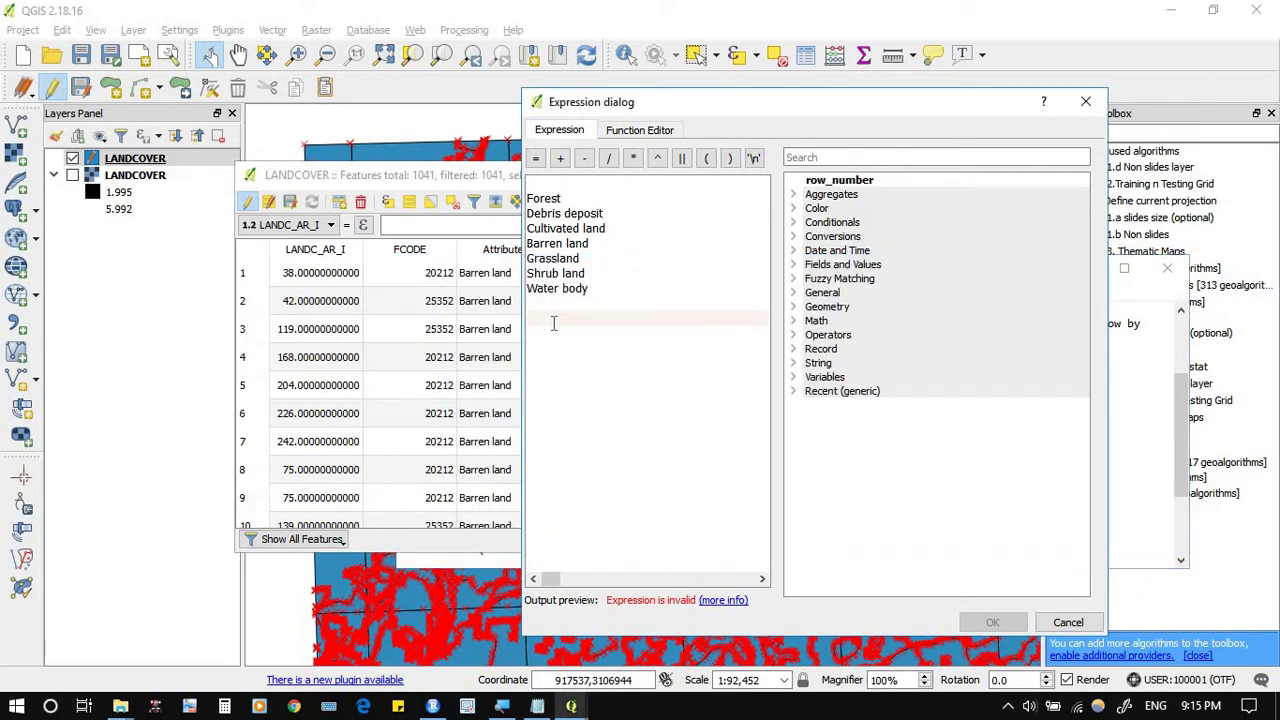
key("ctrl+v")
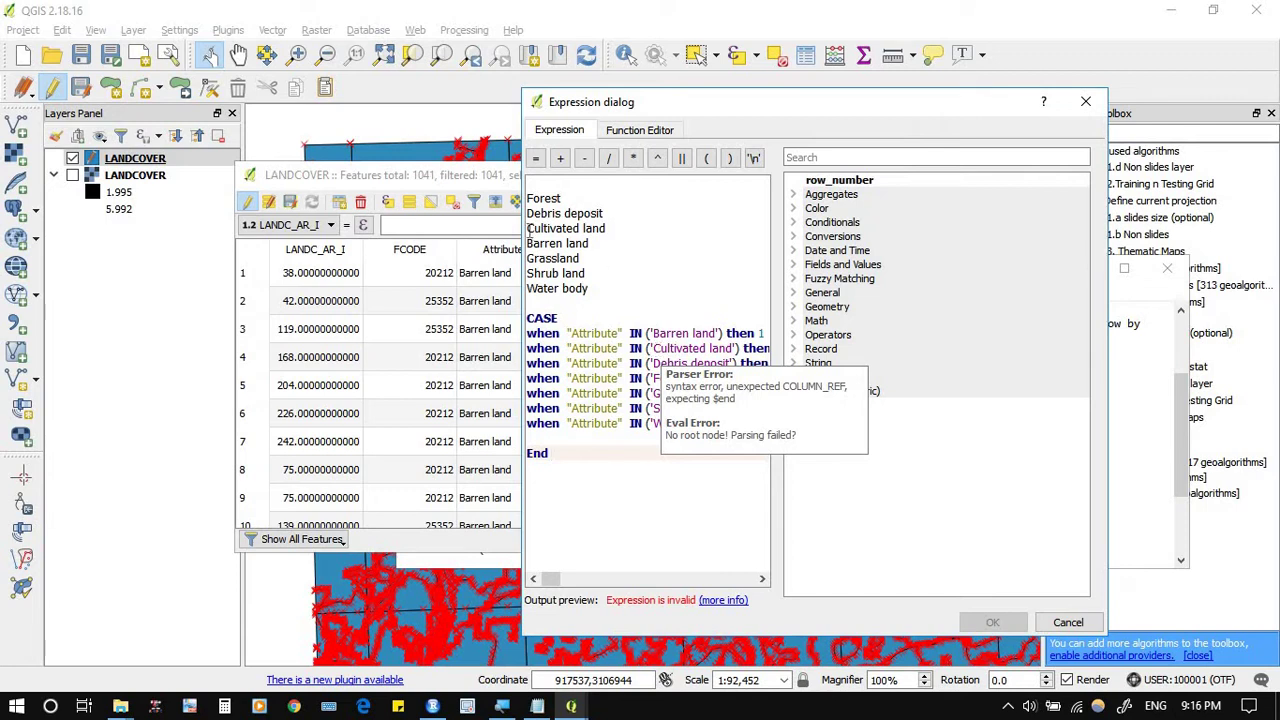
Step: Duplicate the Water body WHEN line just above End in the CASE expression
left_click_drag(528, 232, 610, 236)
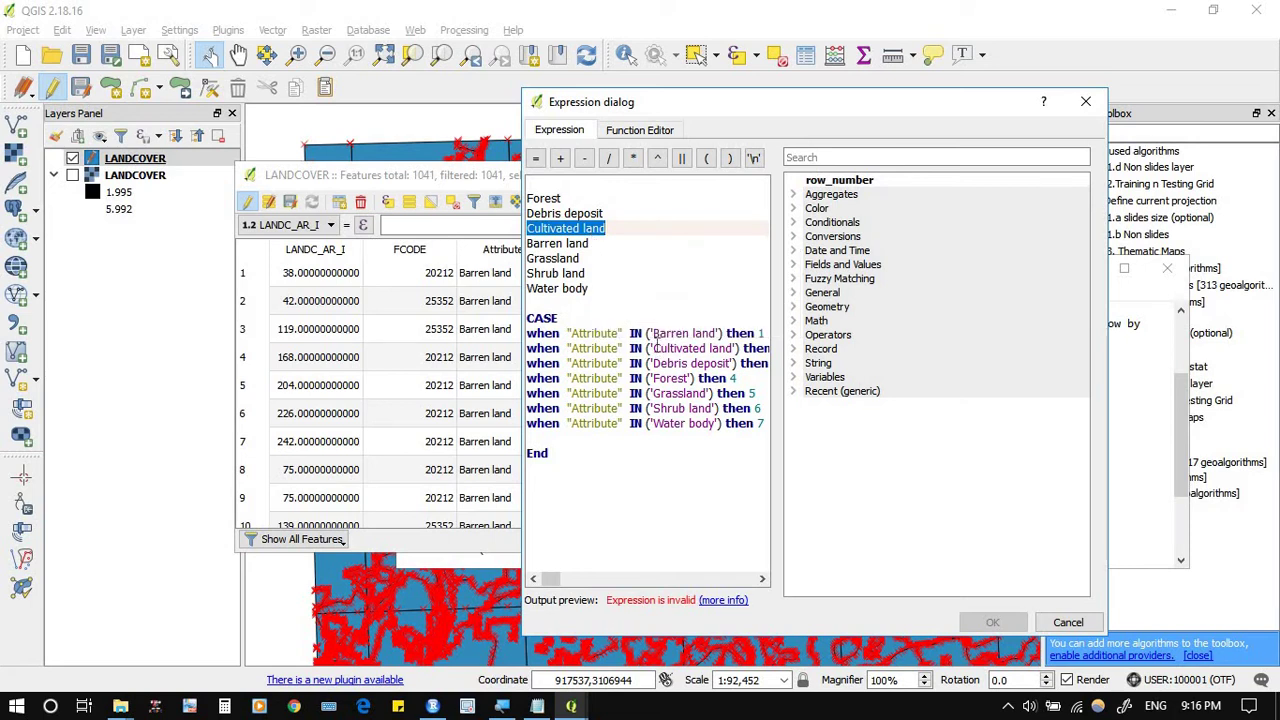
left_click_drag(654, 348, 734, 347)
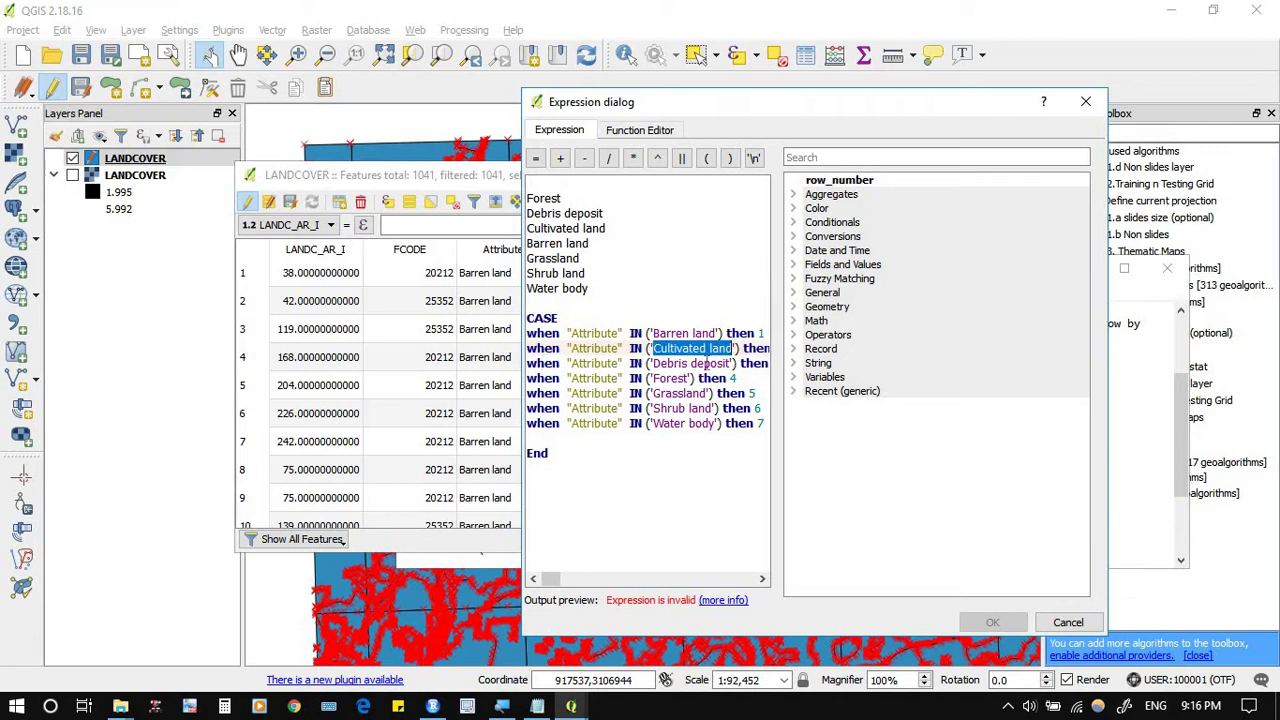
left_click(706, 362)
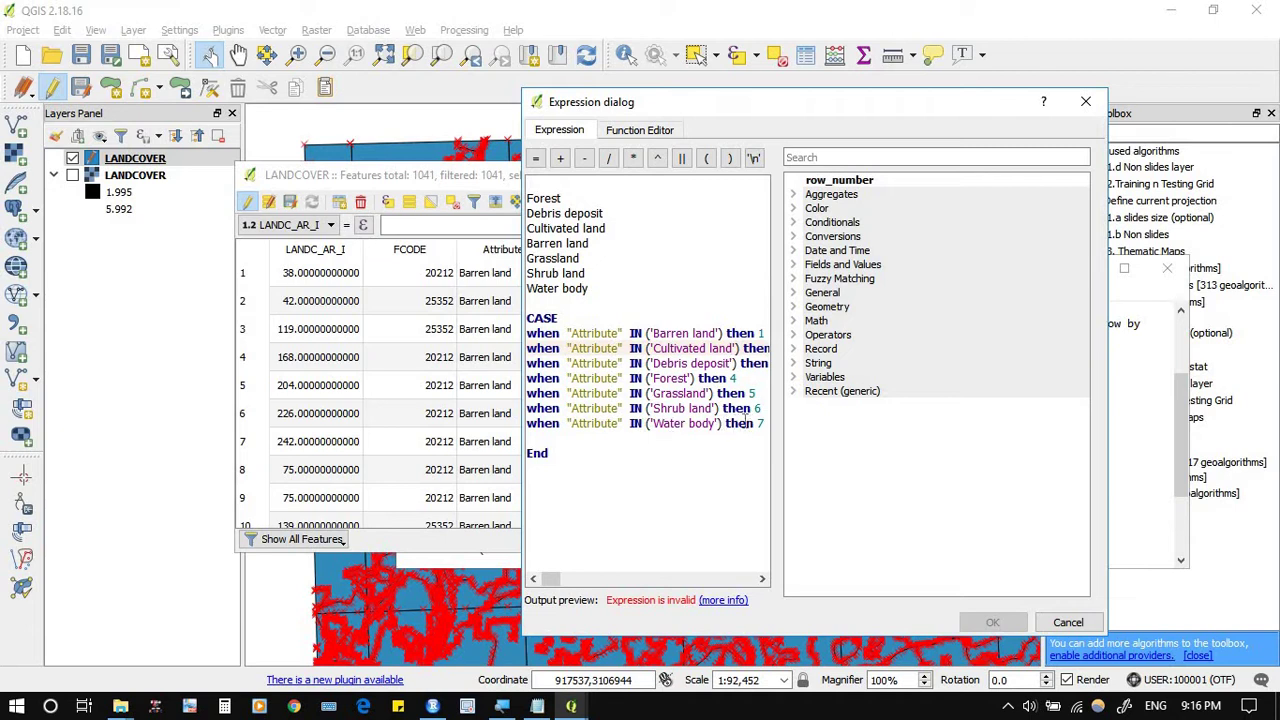
left_click_drag(764, 423, 529, 427)
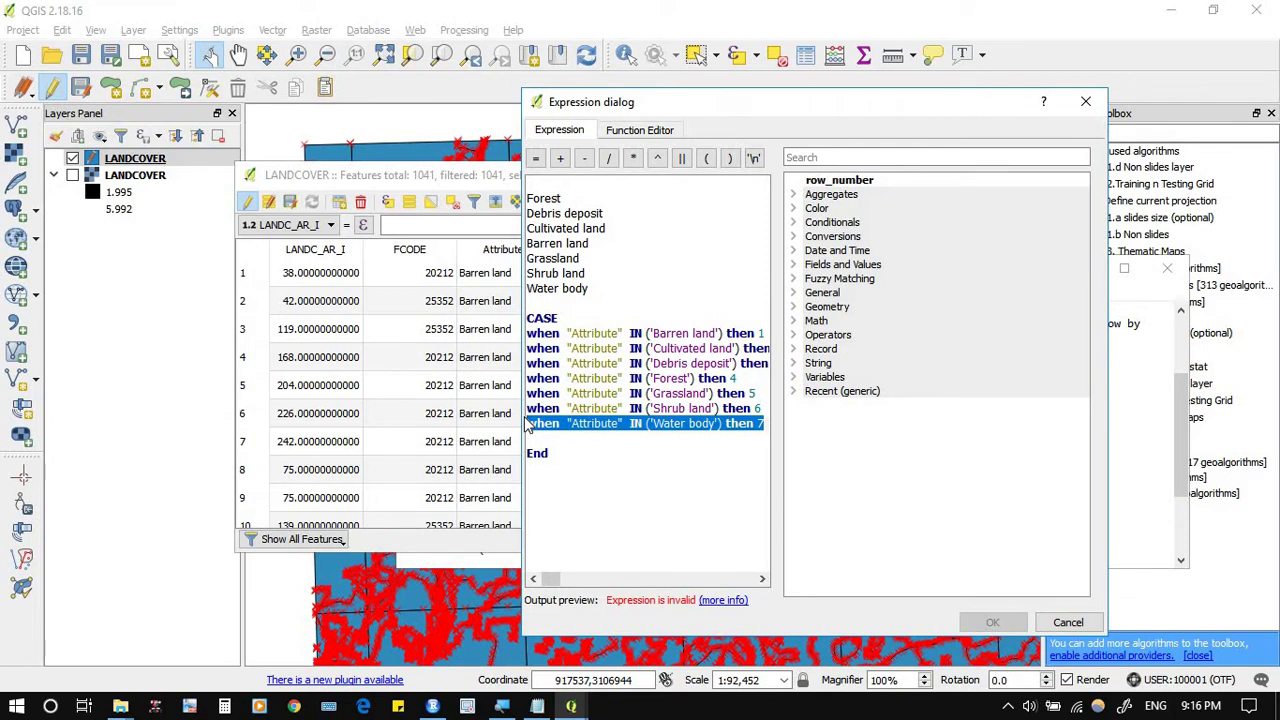
left_click(539, 434)
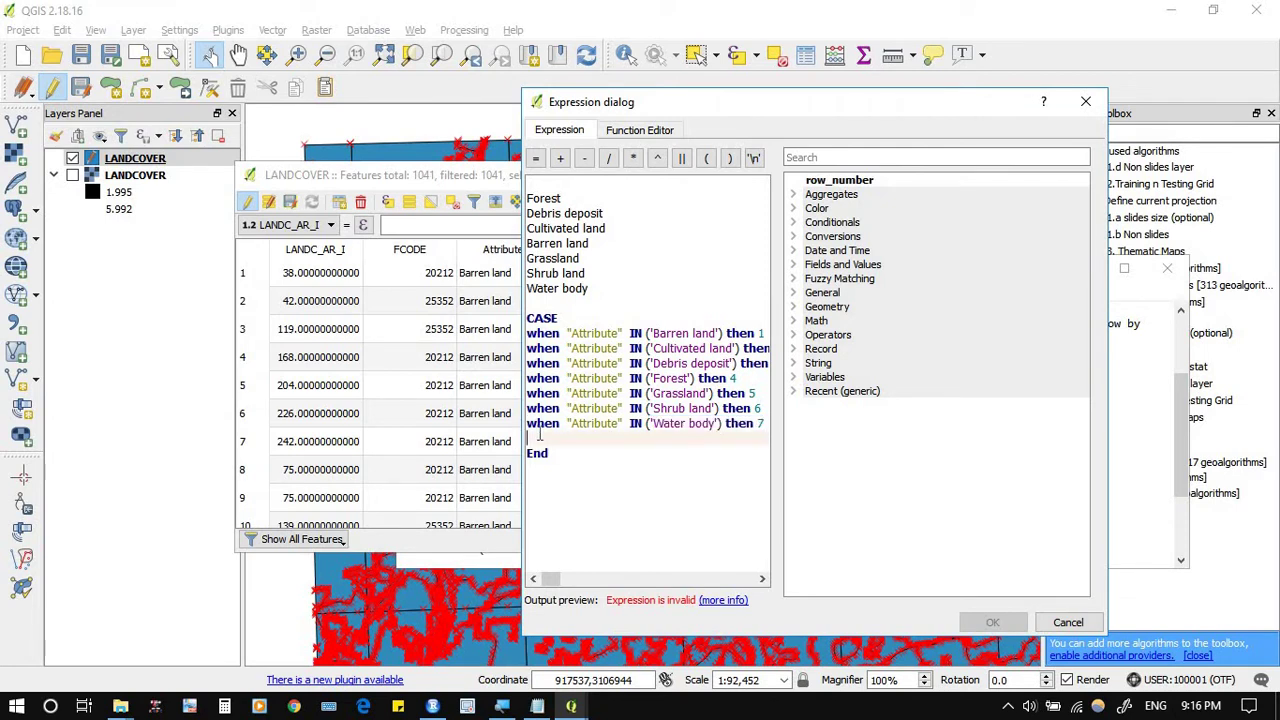
key("ctrl+v")
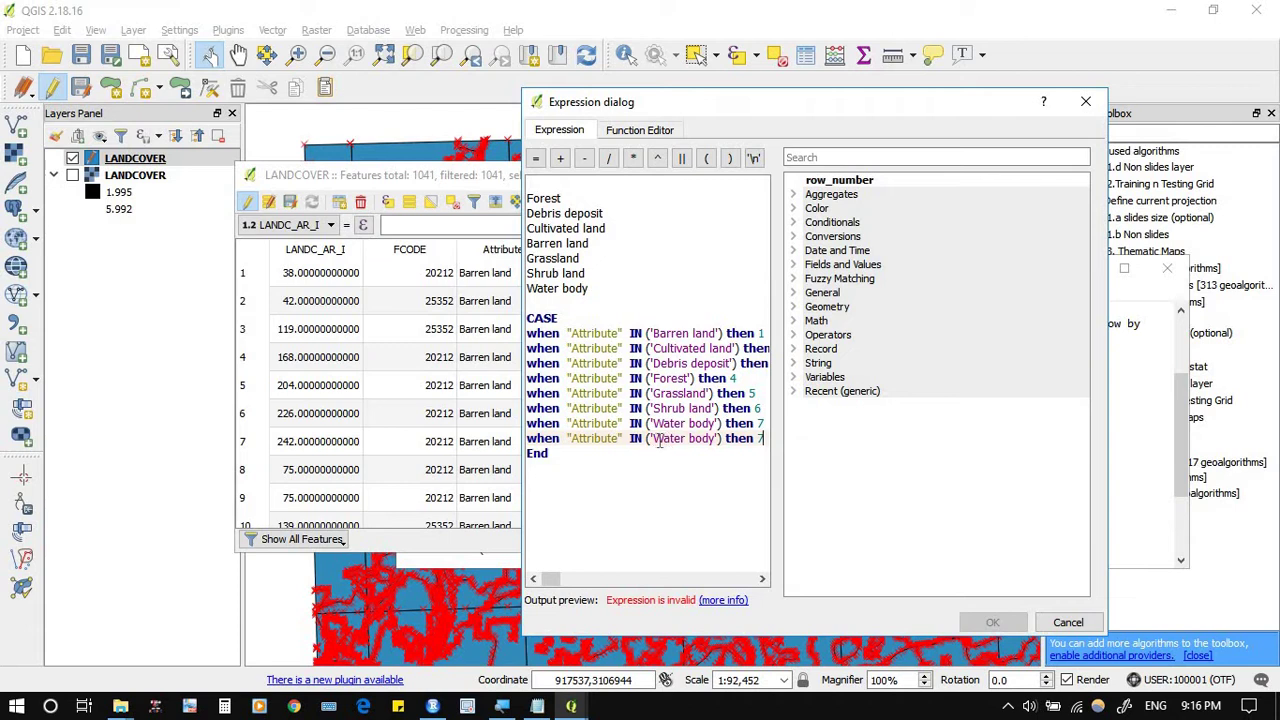
Step: Rename the duplicated rule's class to Empty land, then delete that extra rule entirely
left_click_drag(655, 440, 712, 440)
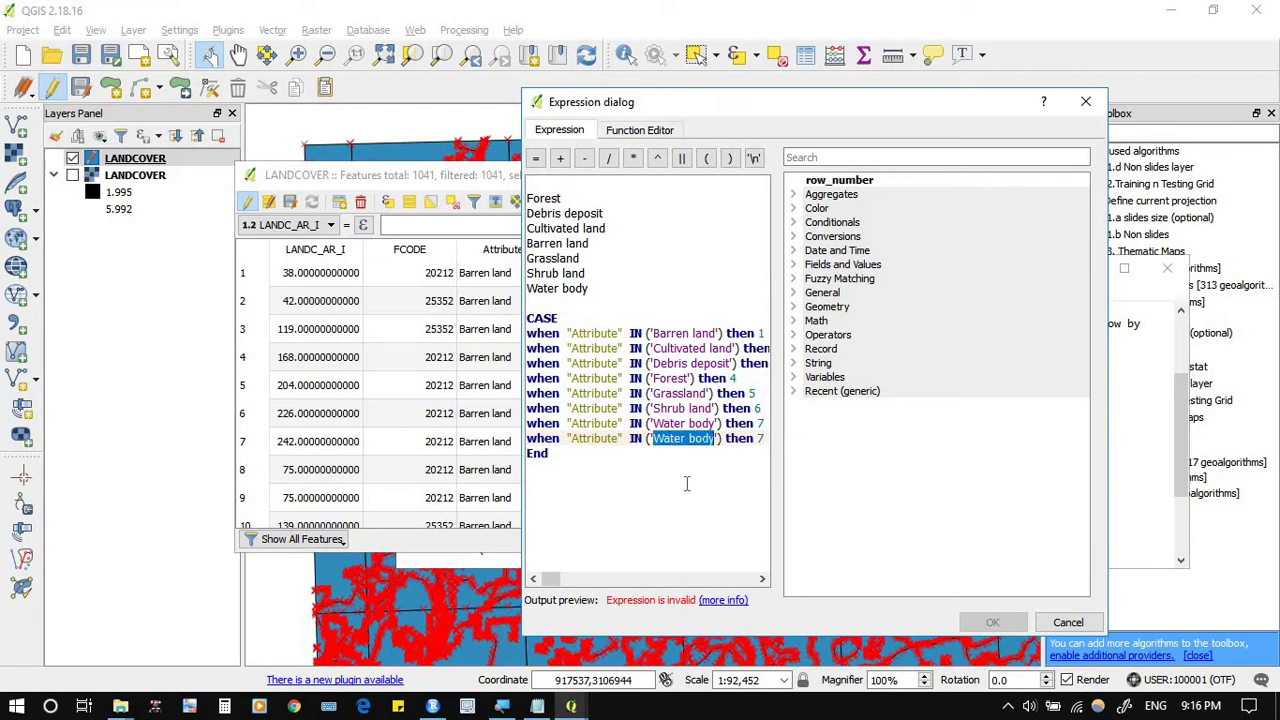
type("Emp")
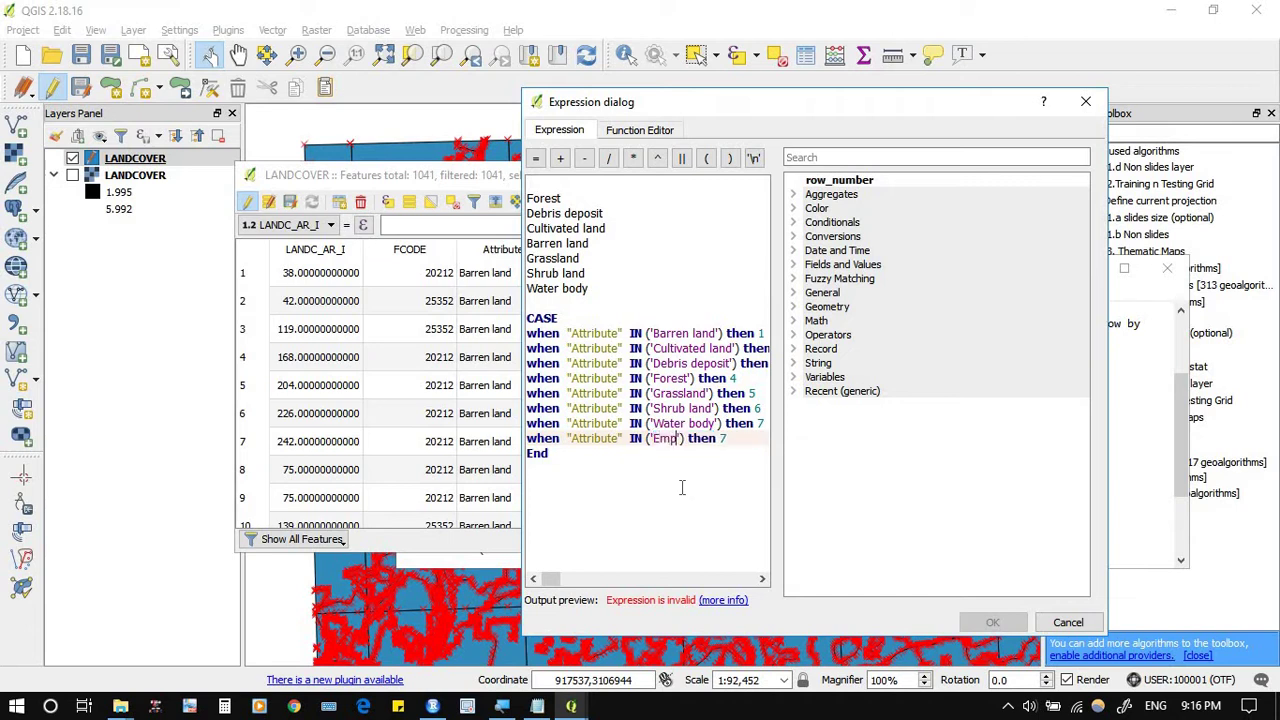
type("y")
key("Left")
type("t")
type("'")
type("land")
left_click(757, 440)
left_click_drag(761, 440, 527, 440)
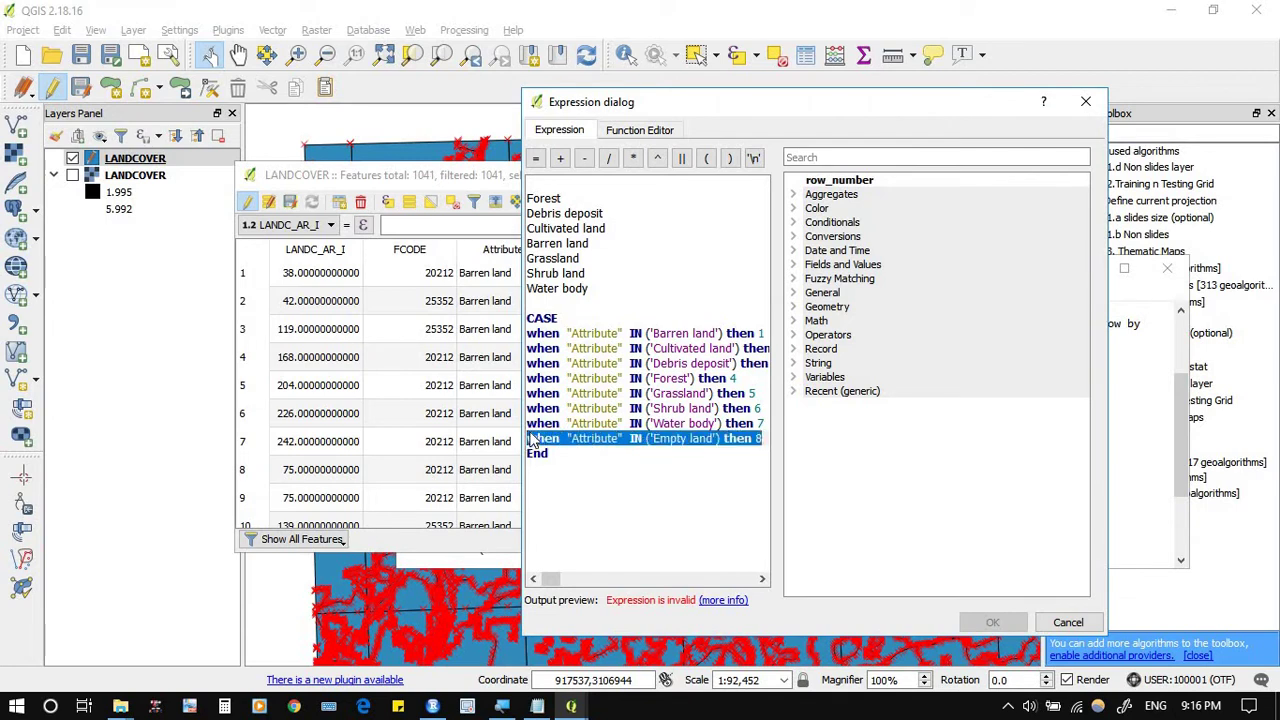
key("Delete")
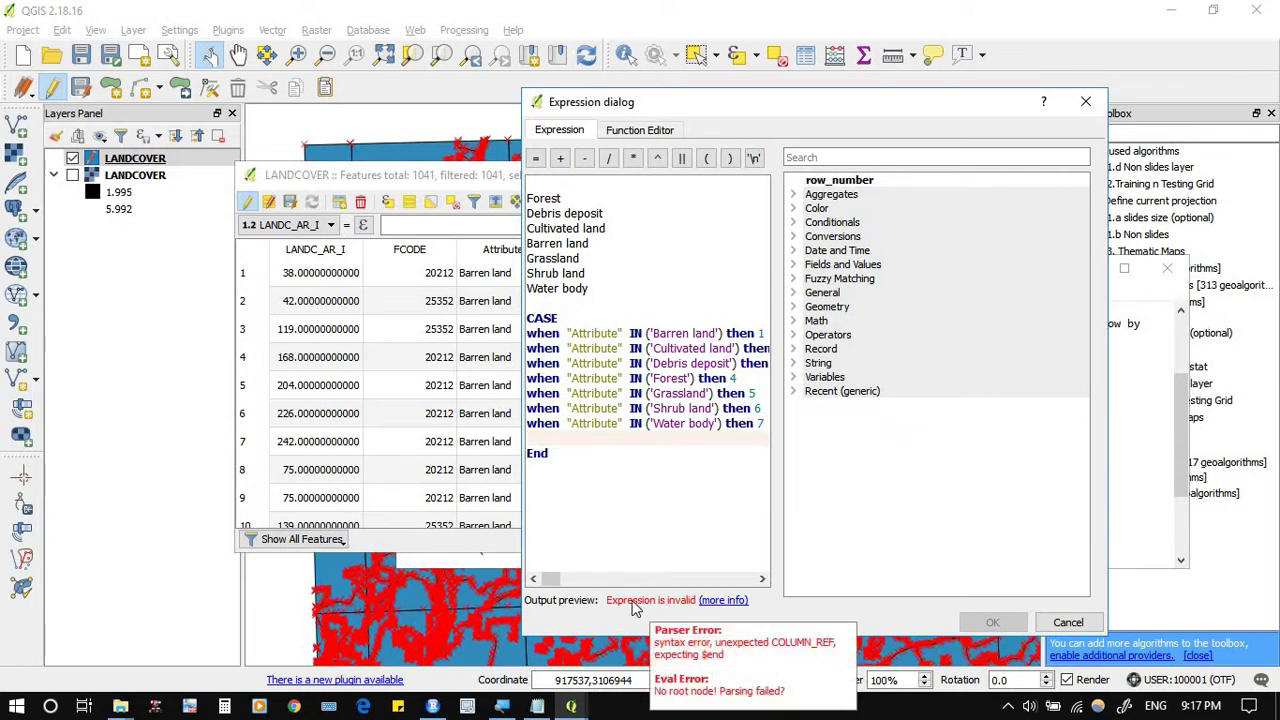
Step: Delete the class-name list and blank line above CASE, then accept the expression with OK
left_click_drag(592, 296, 528, 184)
key("BackSpace")
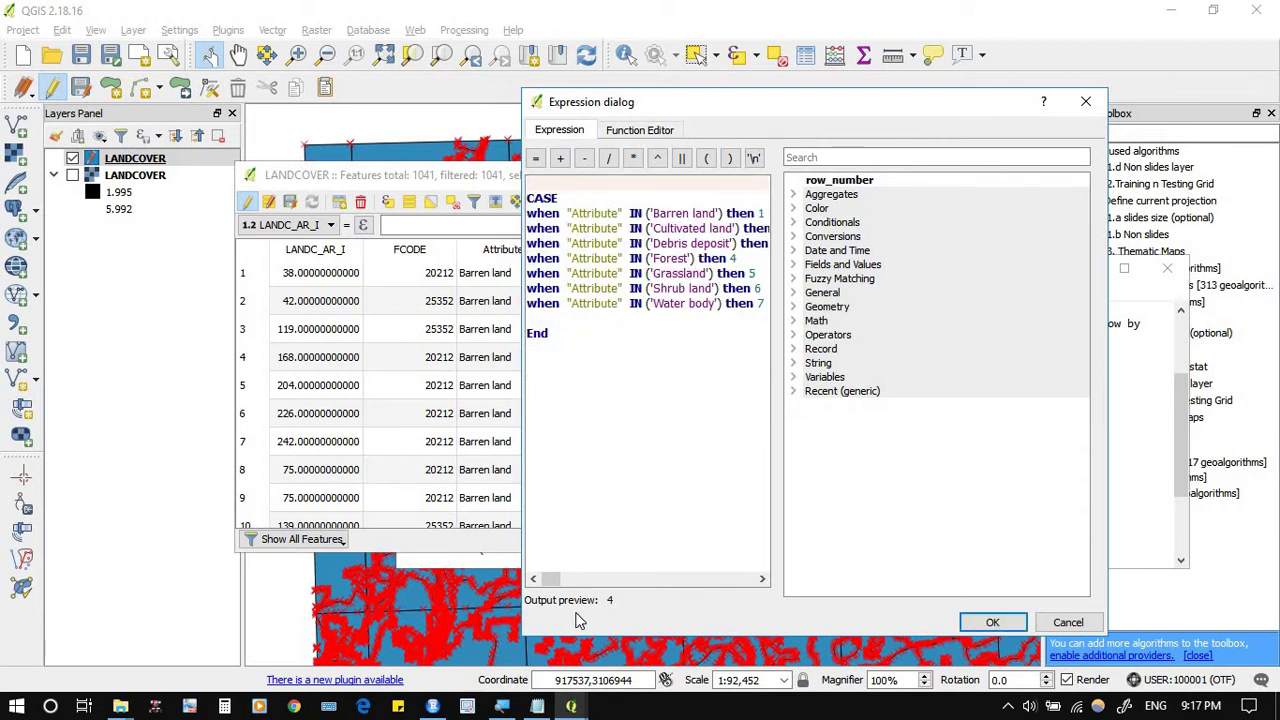
key("Delete")
left_click(572, 322)
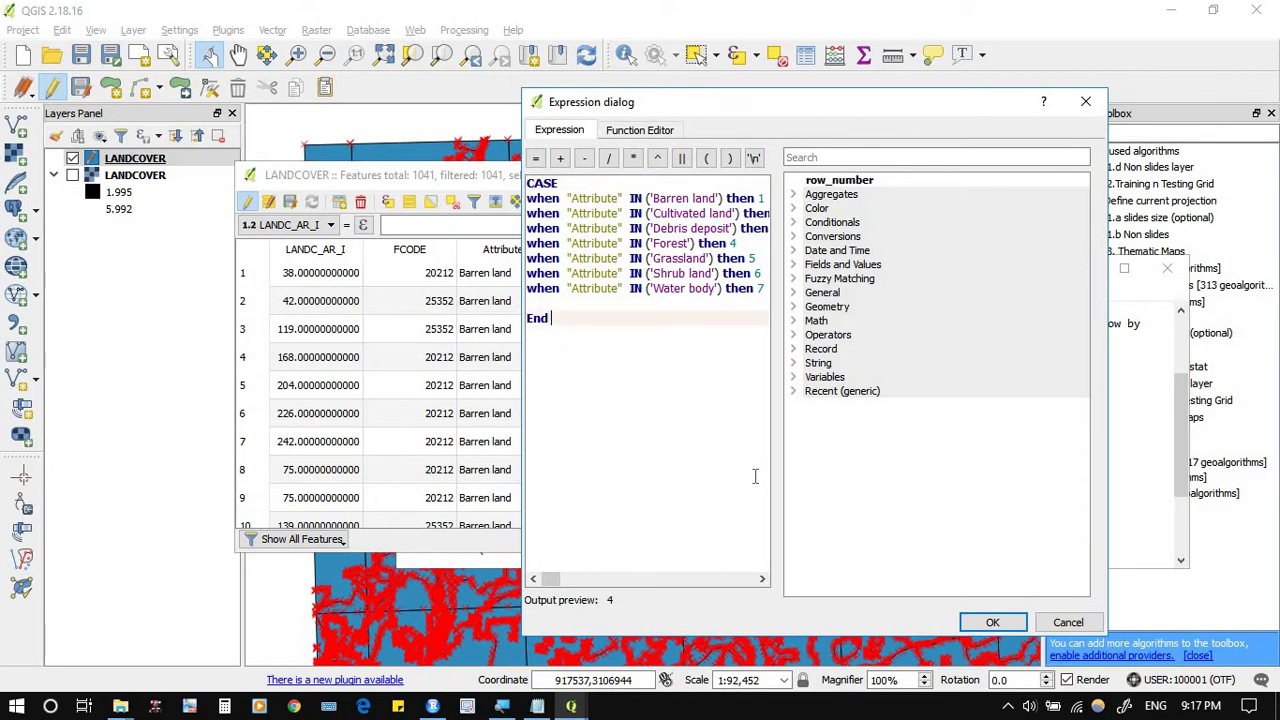
left_click(988, 623)
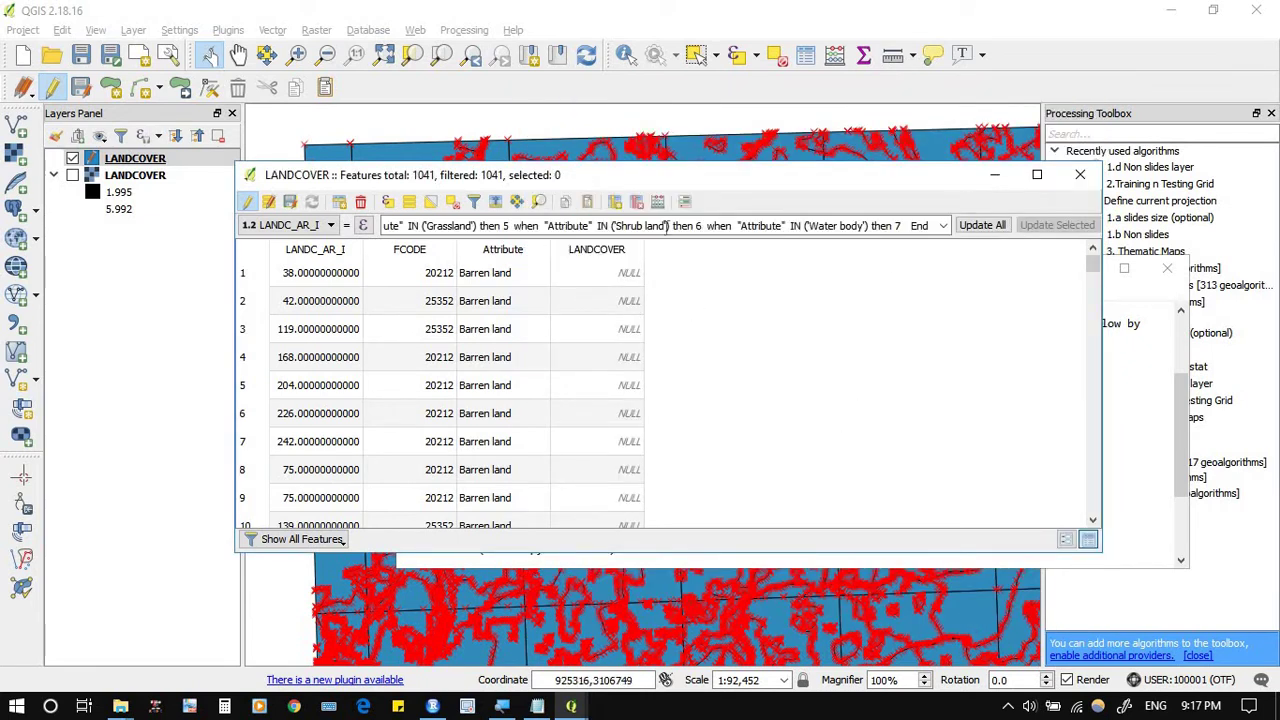
Step: Apply the CASE expression with Update All, then again with LANDCOVER chosen as the target field
left_click(978, 229)
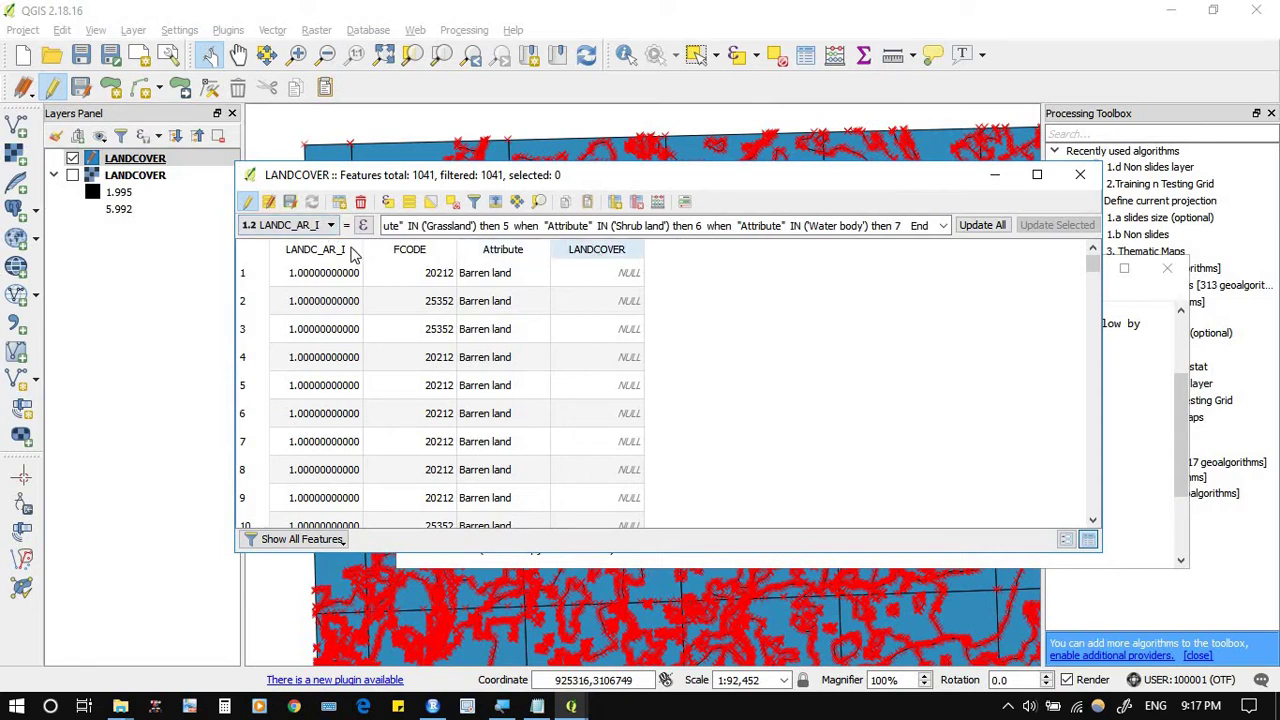
left_click(333, 226)
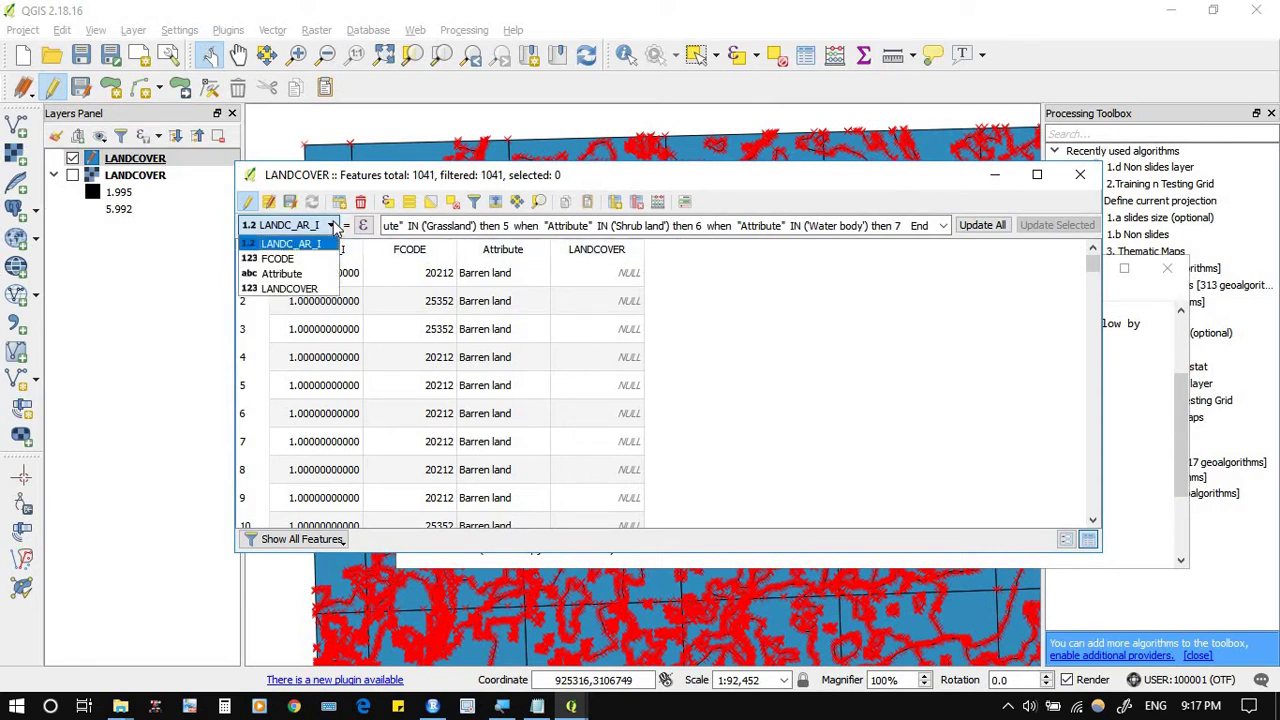
left_click(290, 288)
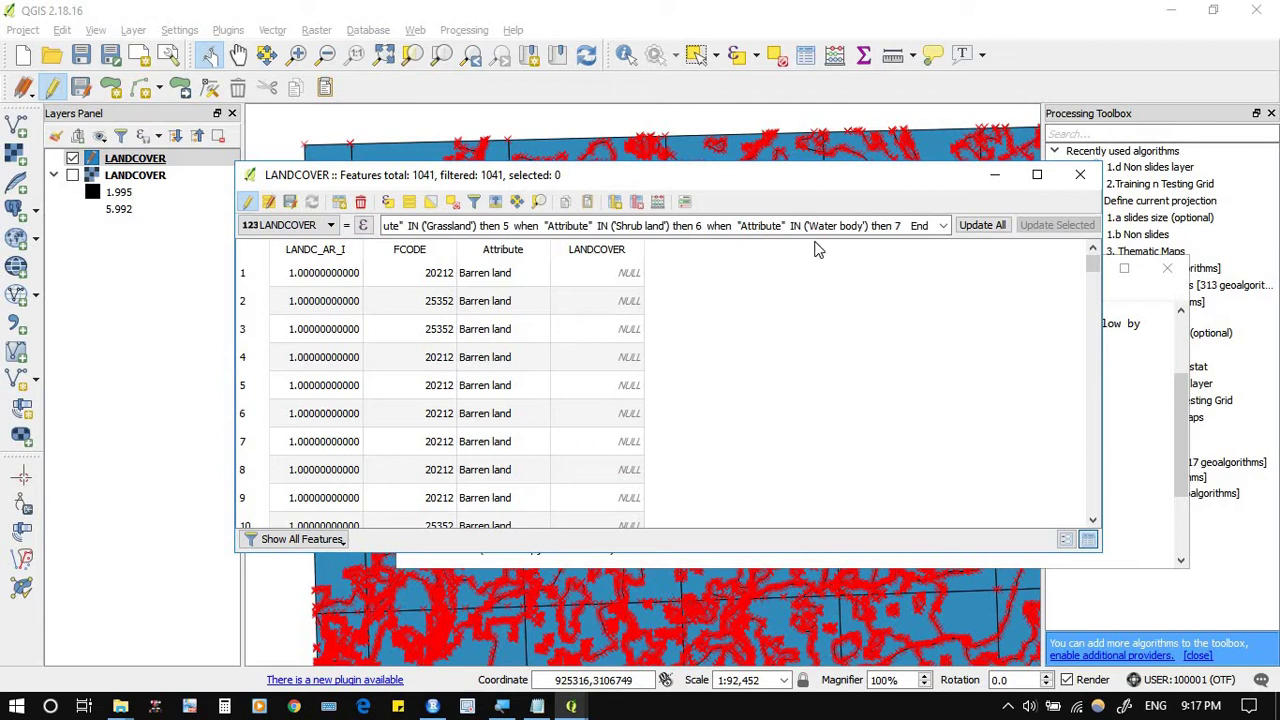
left_click(990, 228)
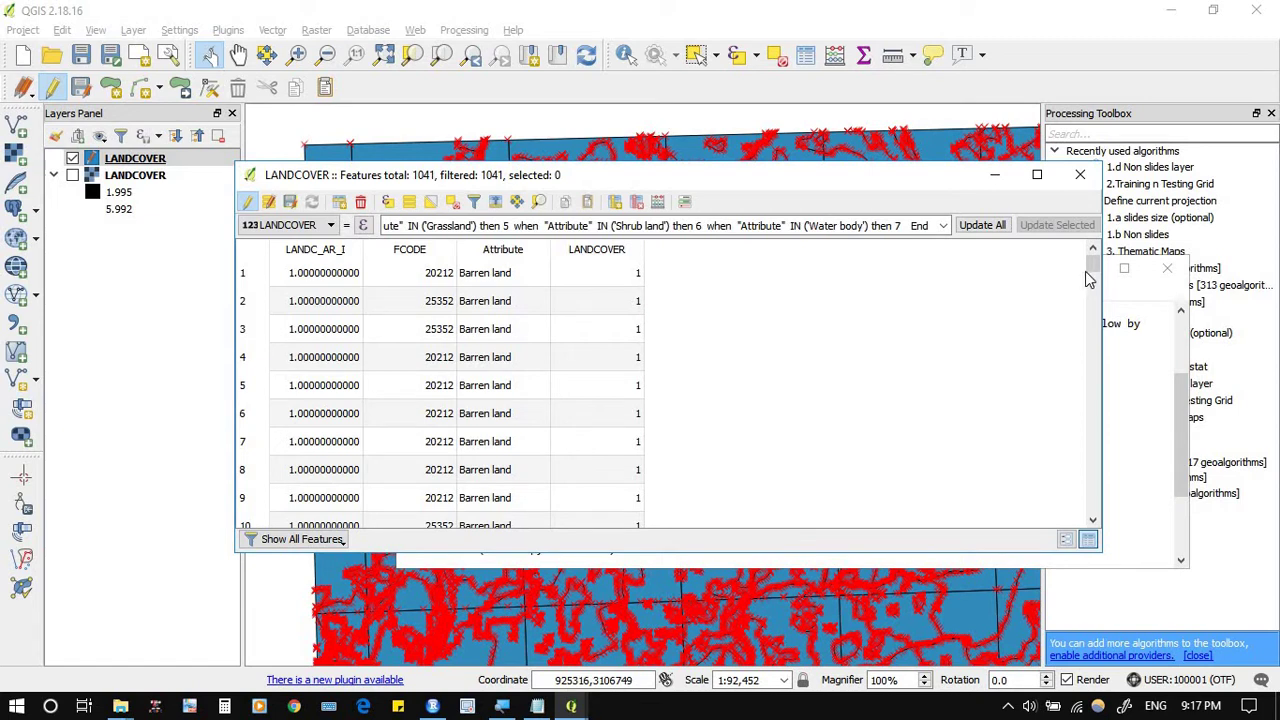
left_click_drag(1092, 266, 1078, 516)
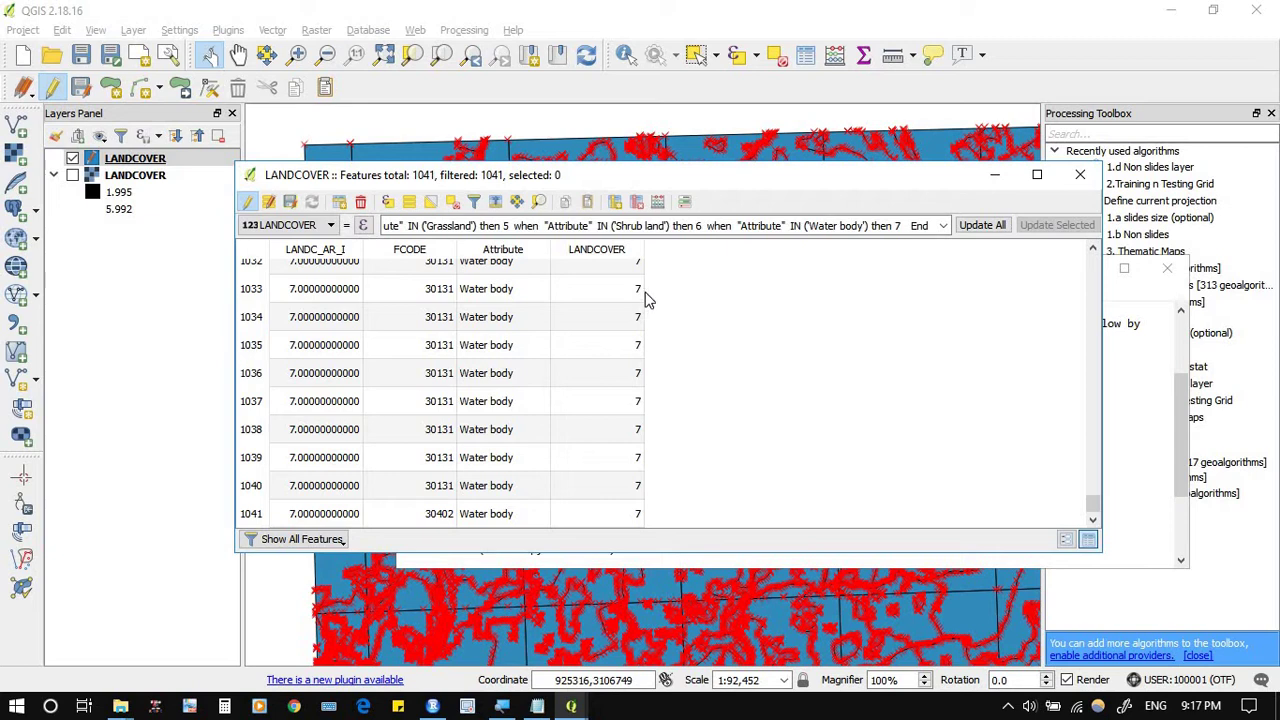
left_click(548, 710)
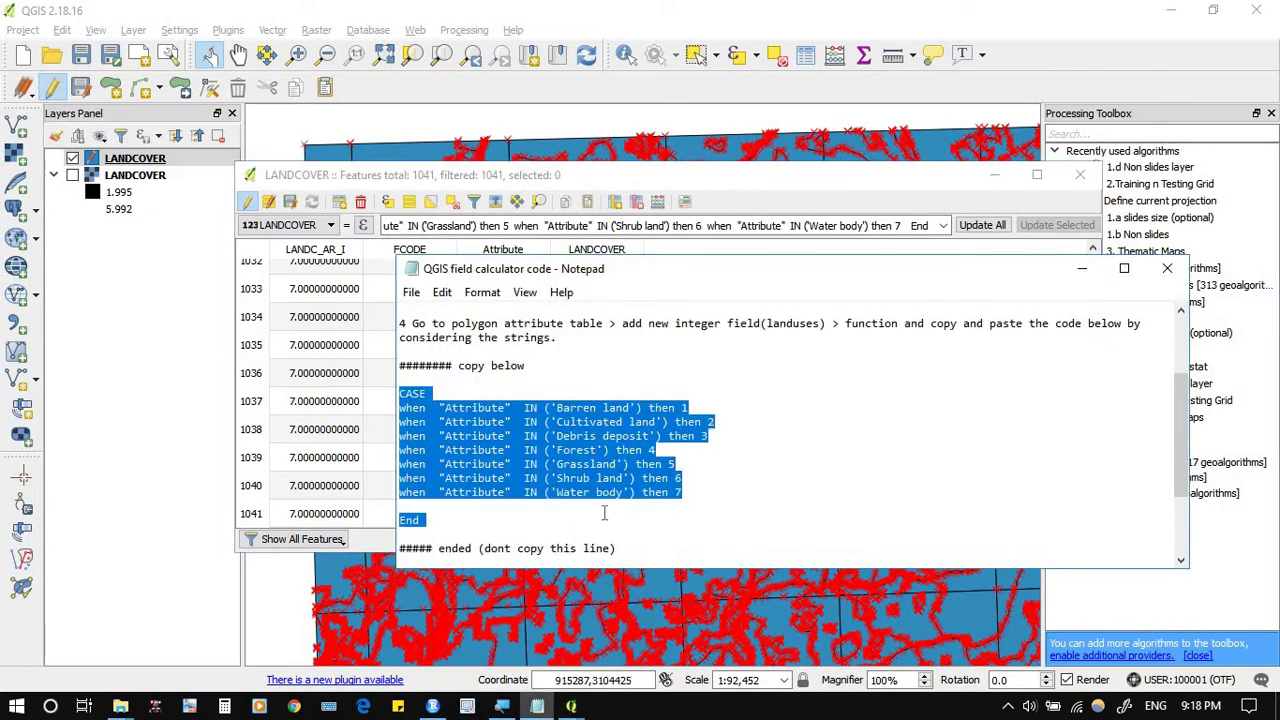
left_click(612, 408)
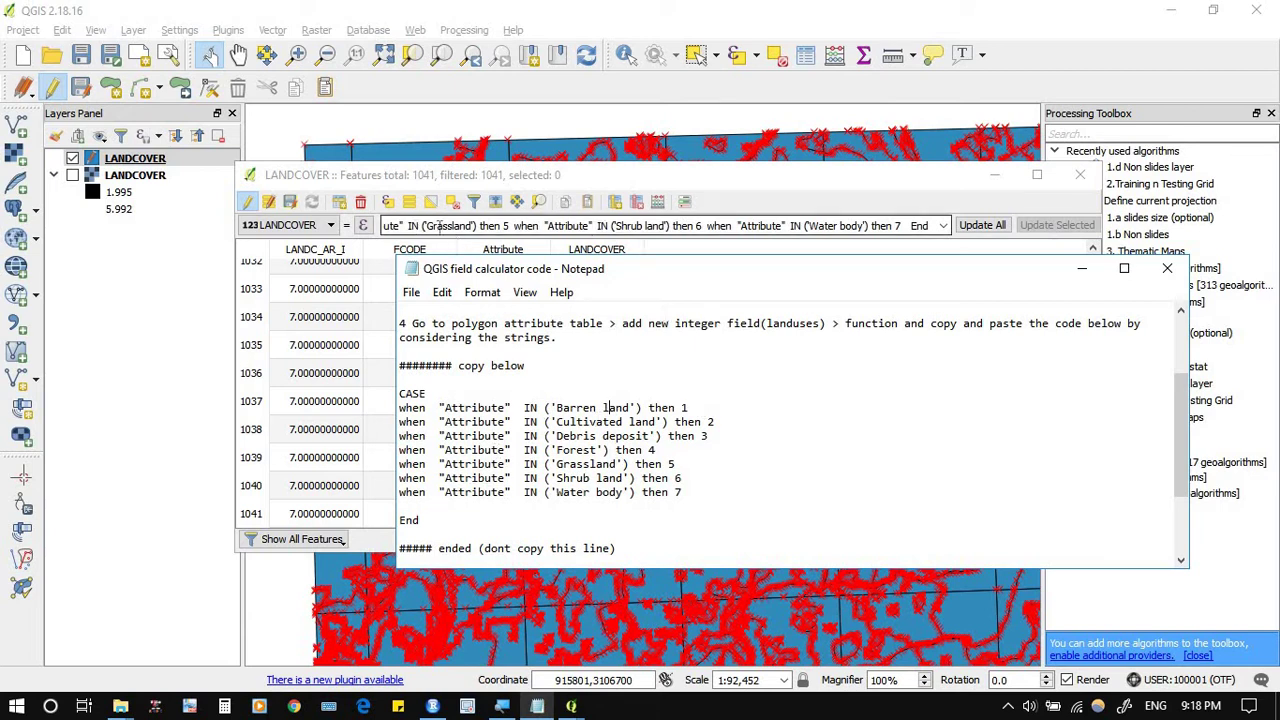
left_click(330, 225)
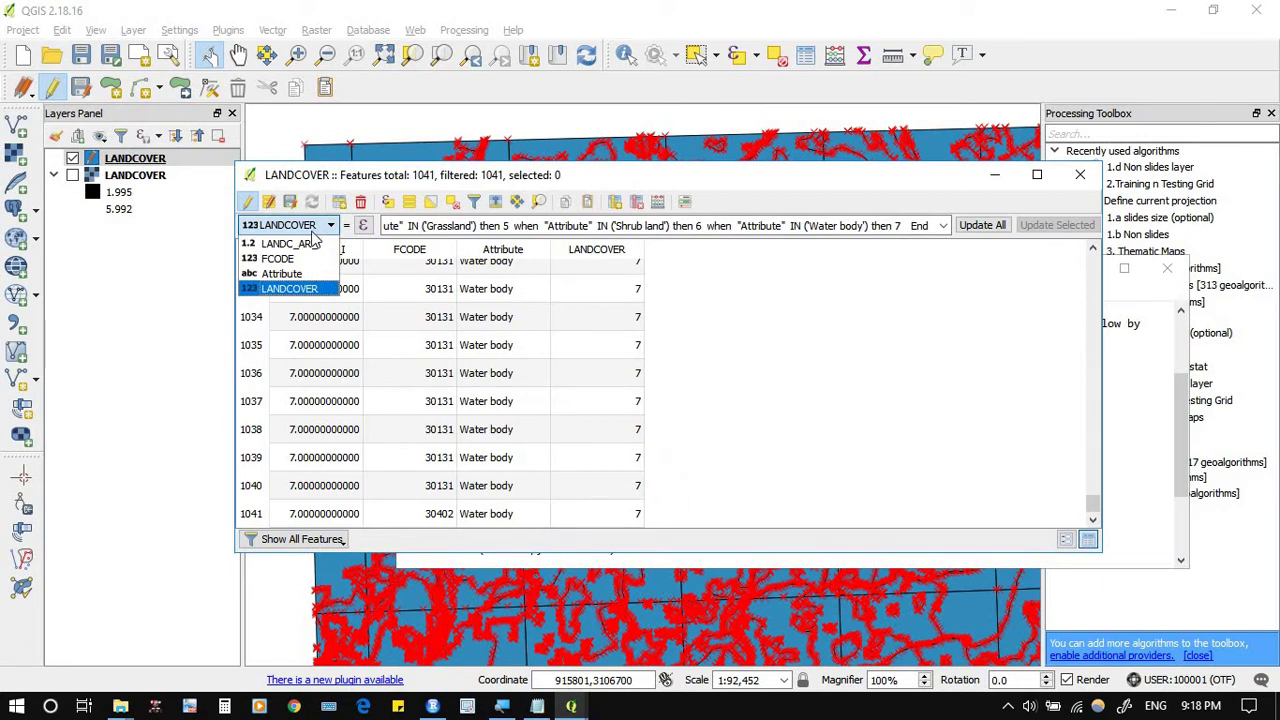
left_click(327, 225)
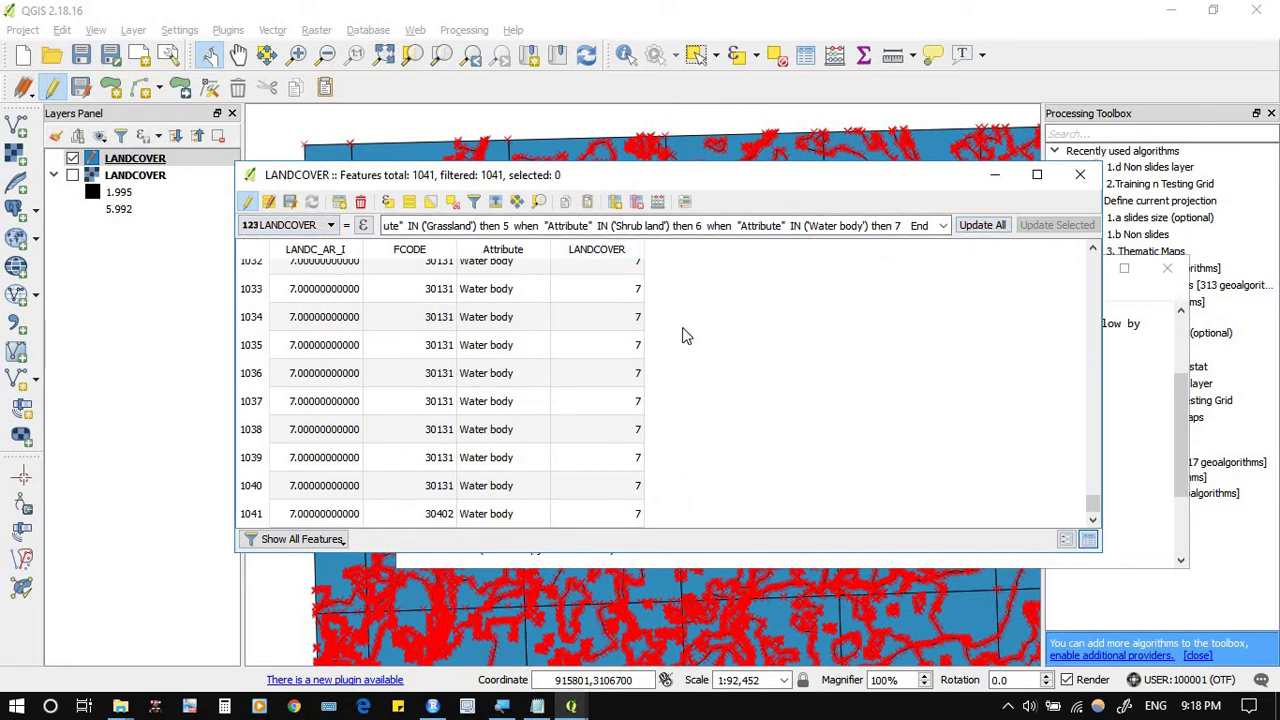
Step: Stop editing and save the LANDCOVER layer, then close the attribute table and Notepad notes
left_click(249, 204)
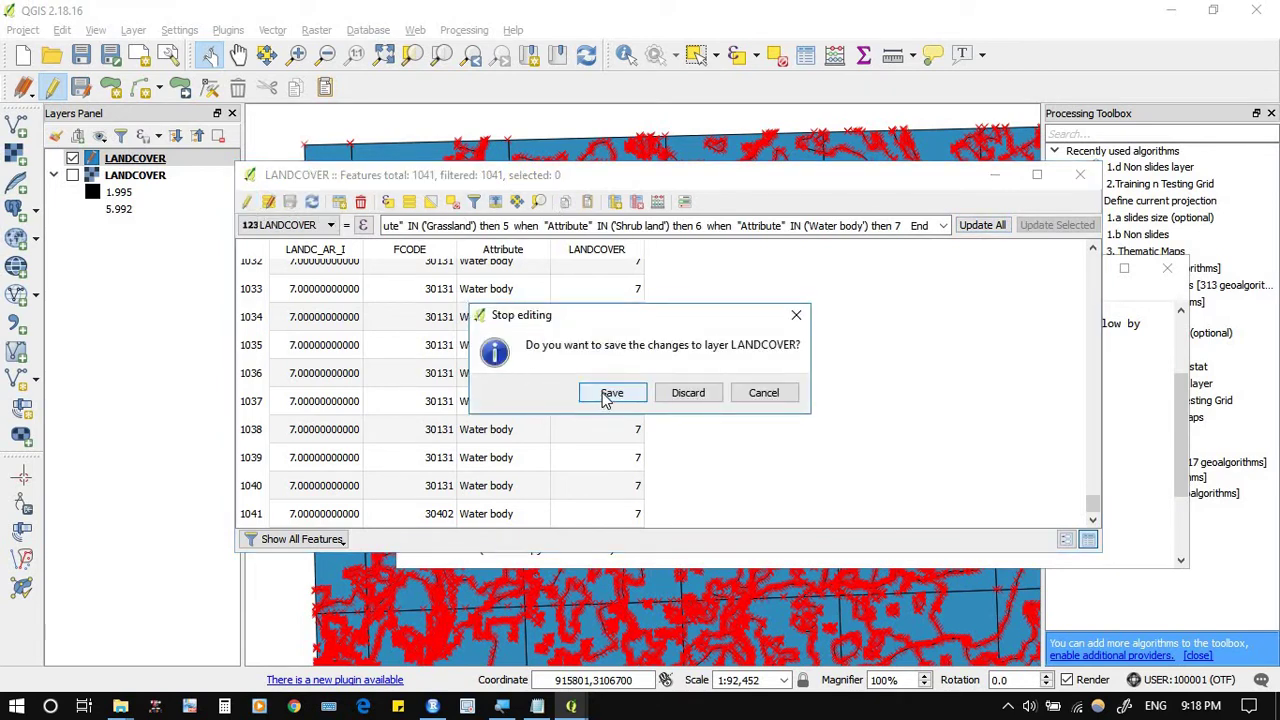
left_click(608, 394)
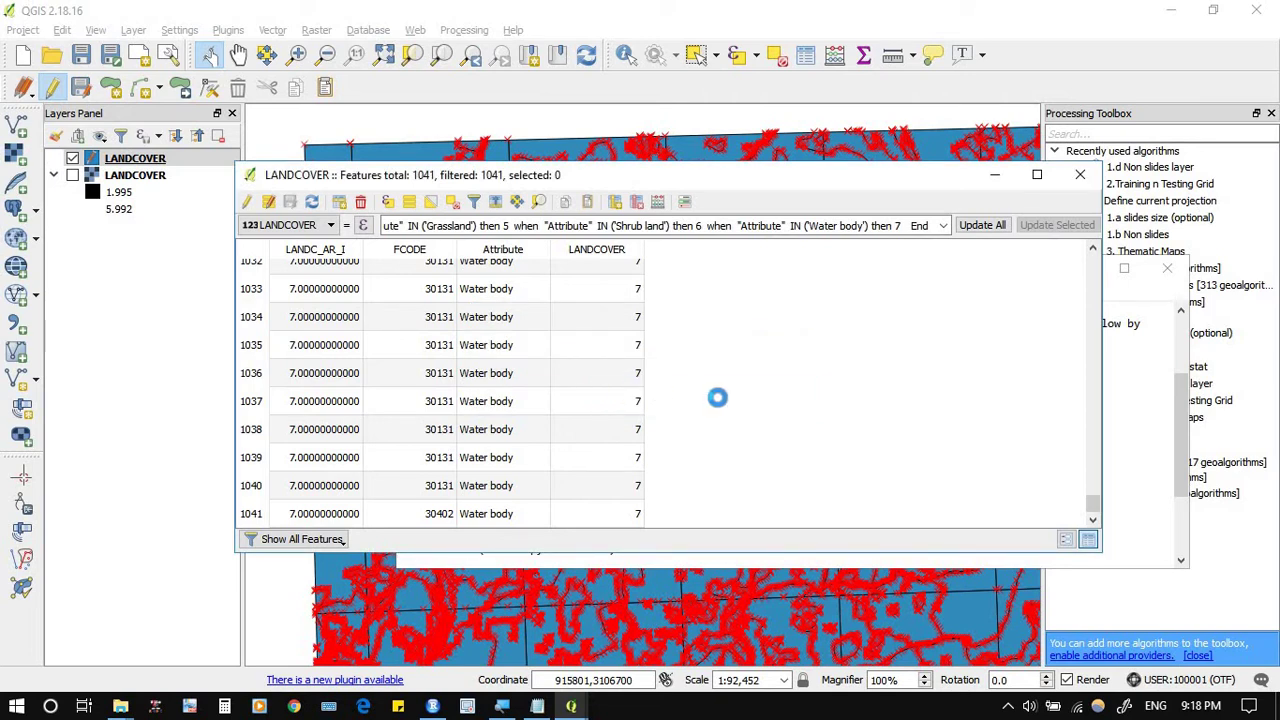
left_click(1080, 175)
left_click(1166, 268)
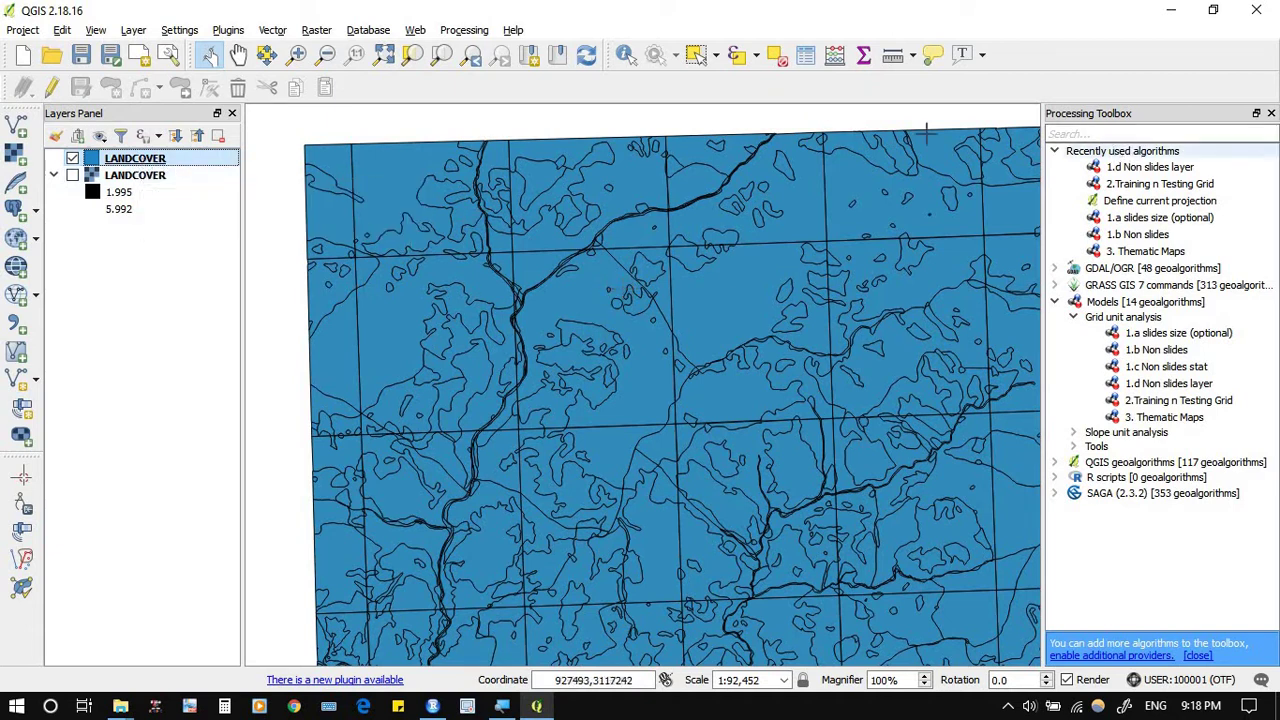
left_click(312, 32)
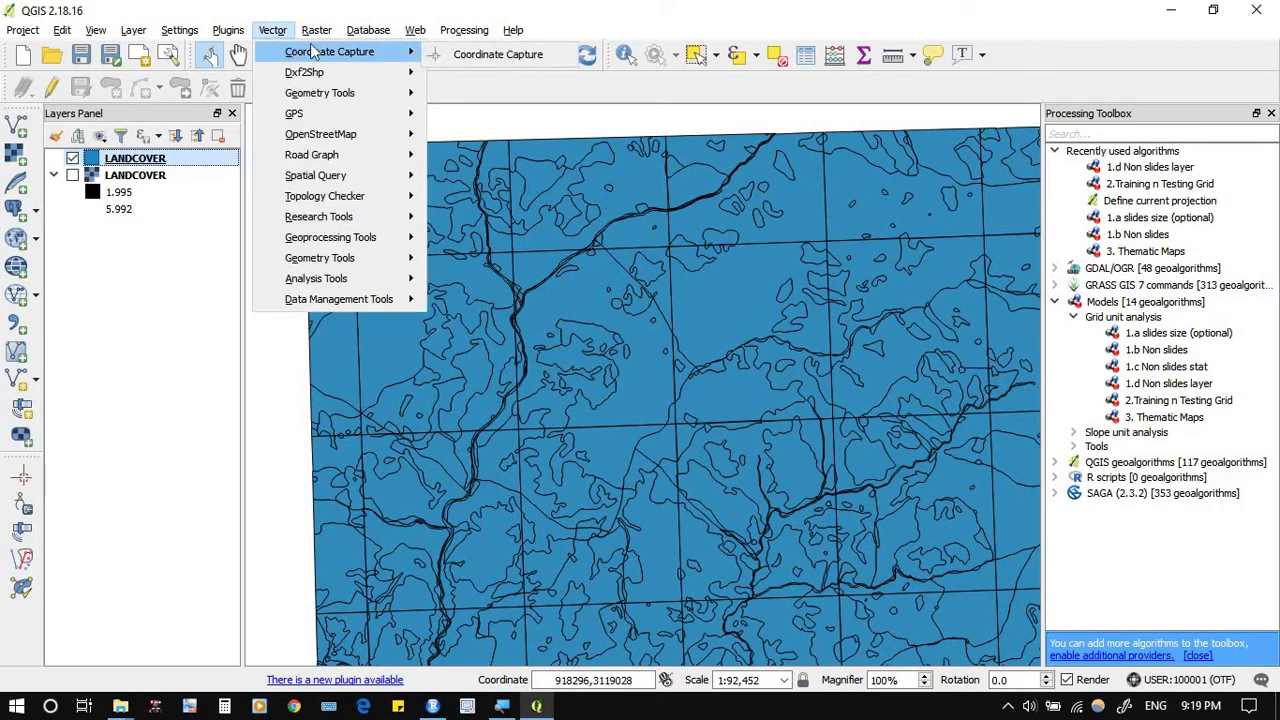
Step: Open Rasterize (Vector to raster) and burn values from the LANDCOVER field into test.tif
mouse_move(322, 36)
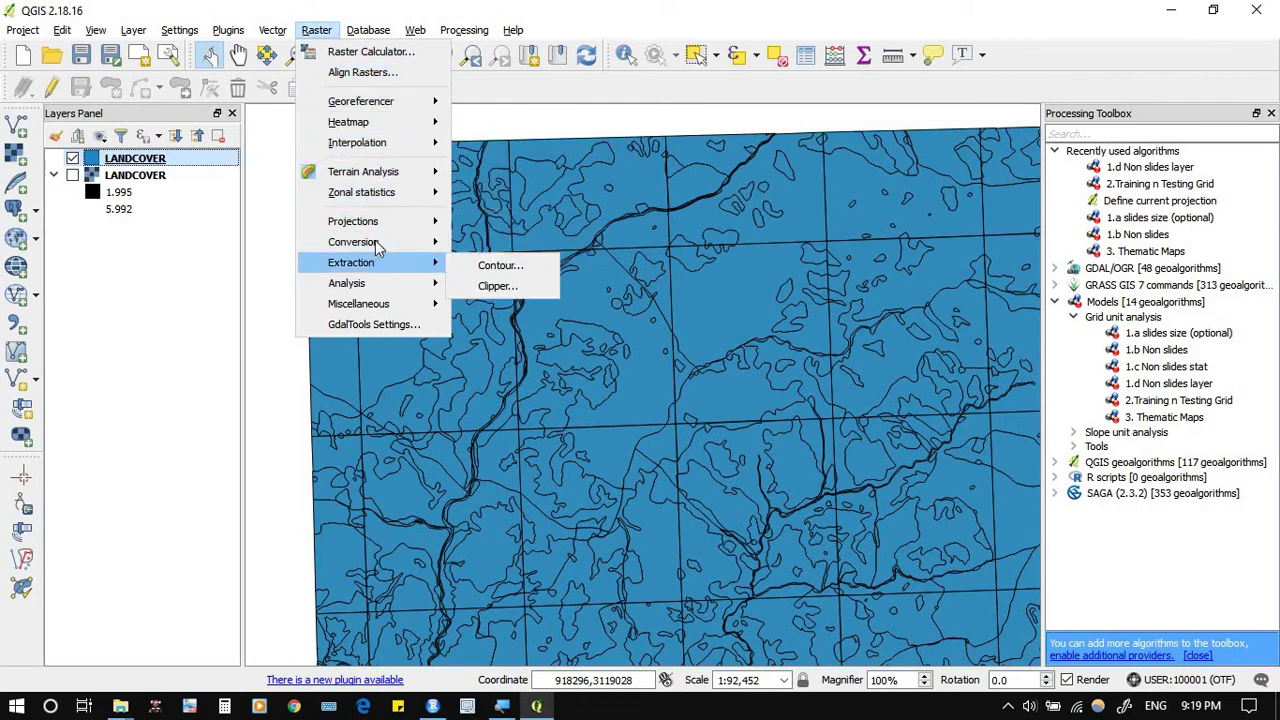
mouse_move(378, 246)
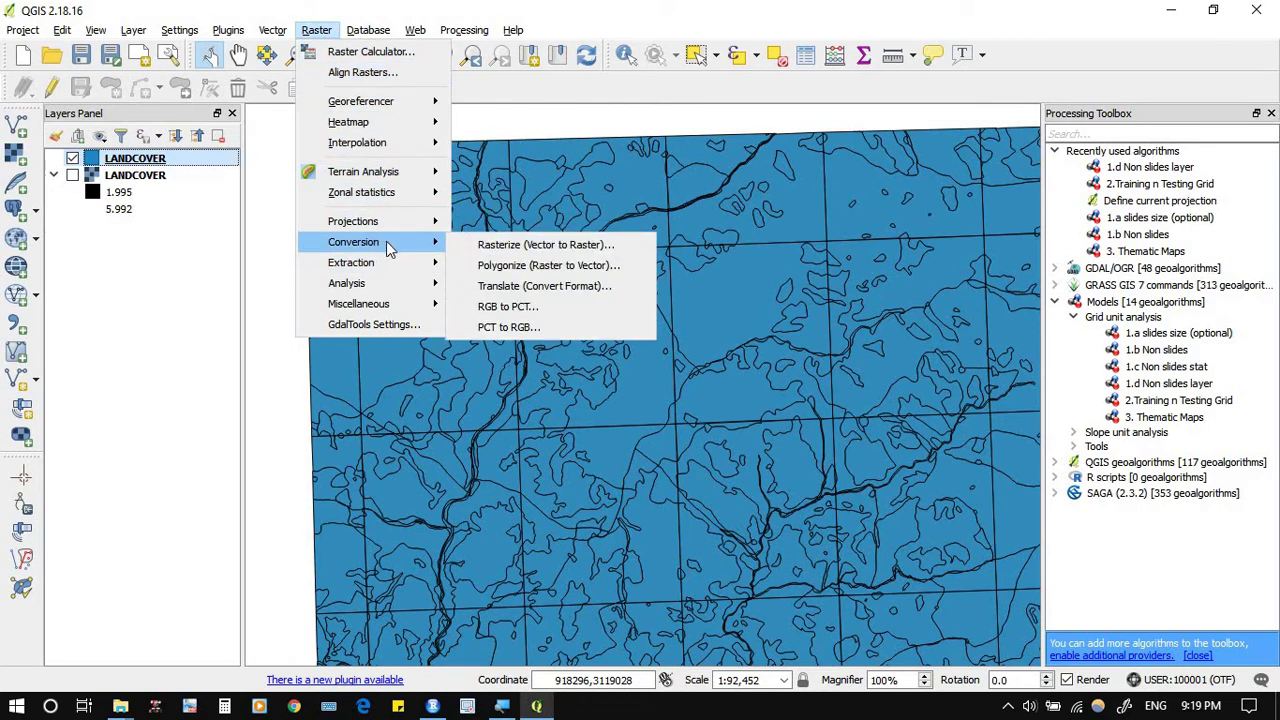
left_click(552, 249)
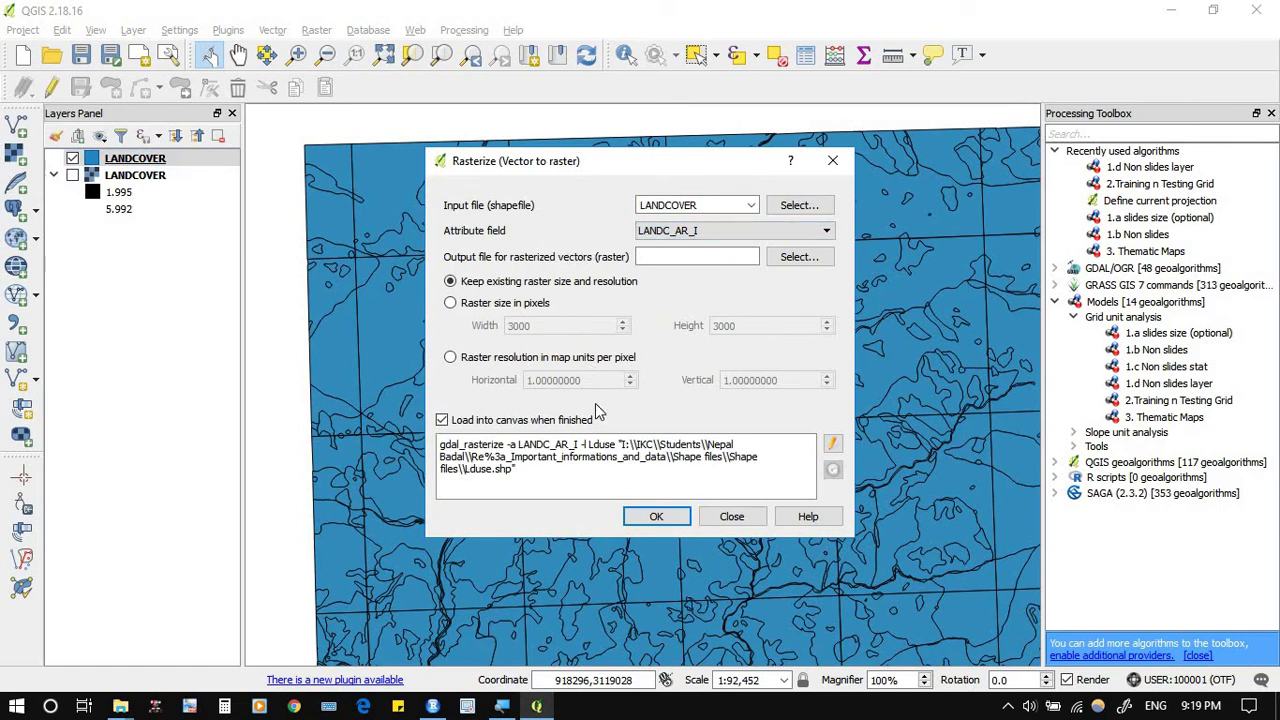
mouse_move(468, 708)
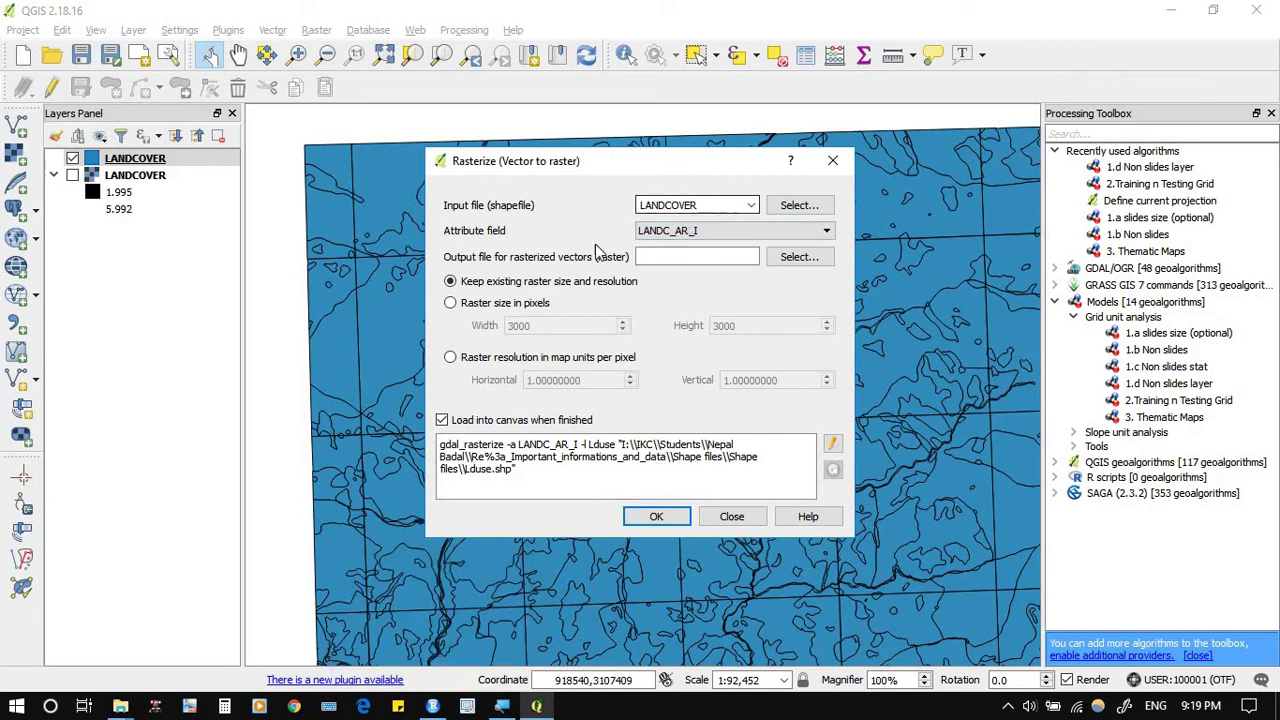
left_click(725, 236)
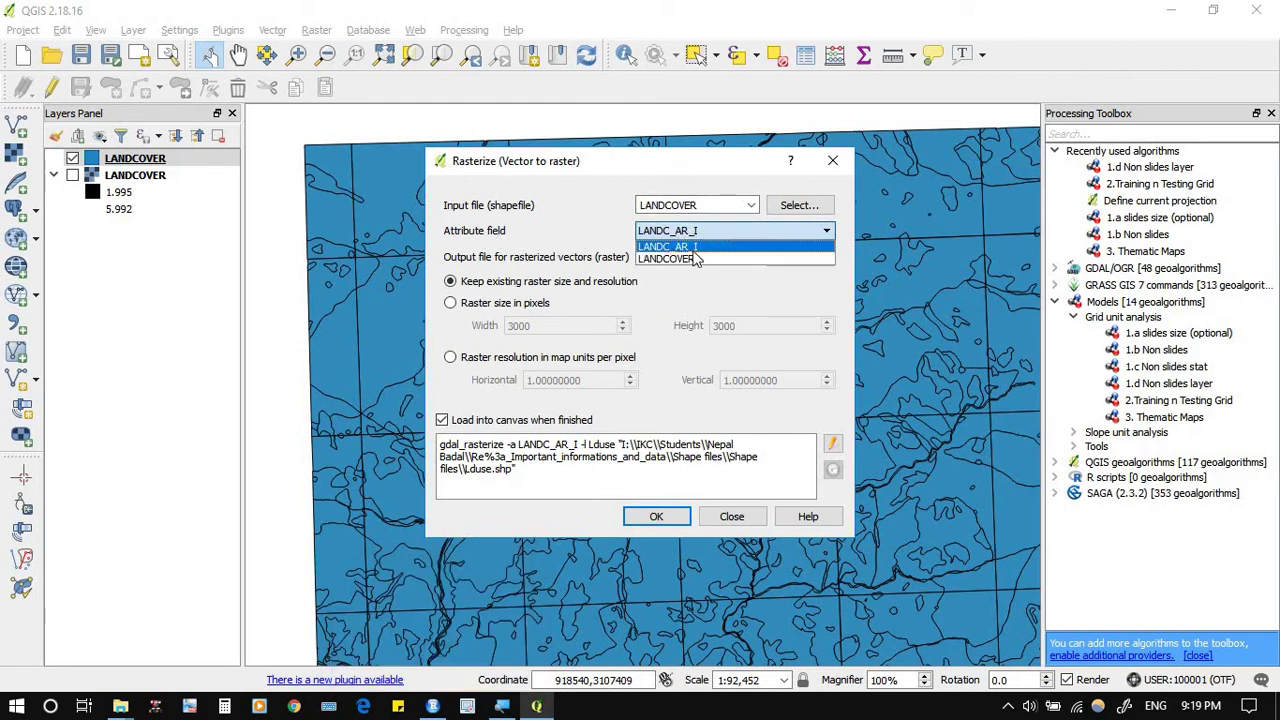
left_click(684, 259)
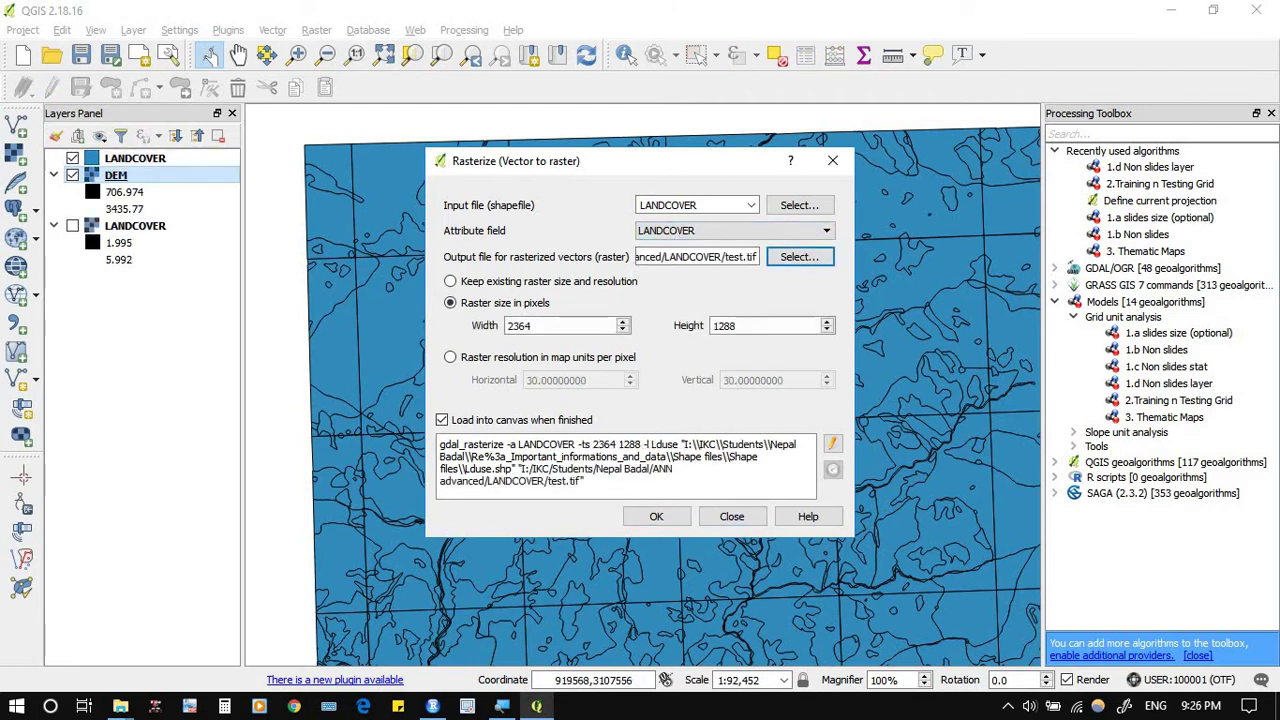
Step: Rasterize at 30 x 30 map units per pixel, dismiss the completion messages, and close the tool
left_click(508, 360)
left_click(652, 515)
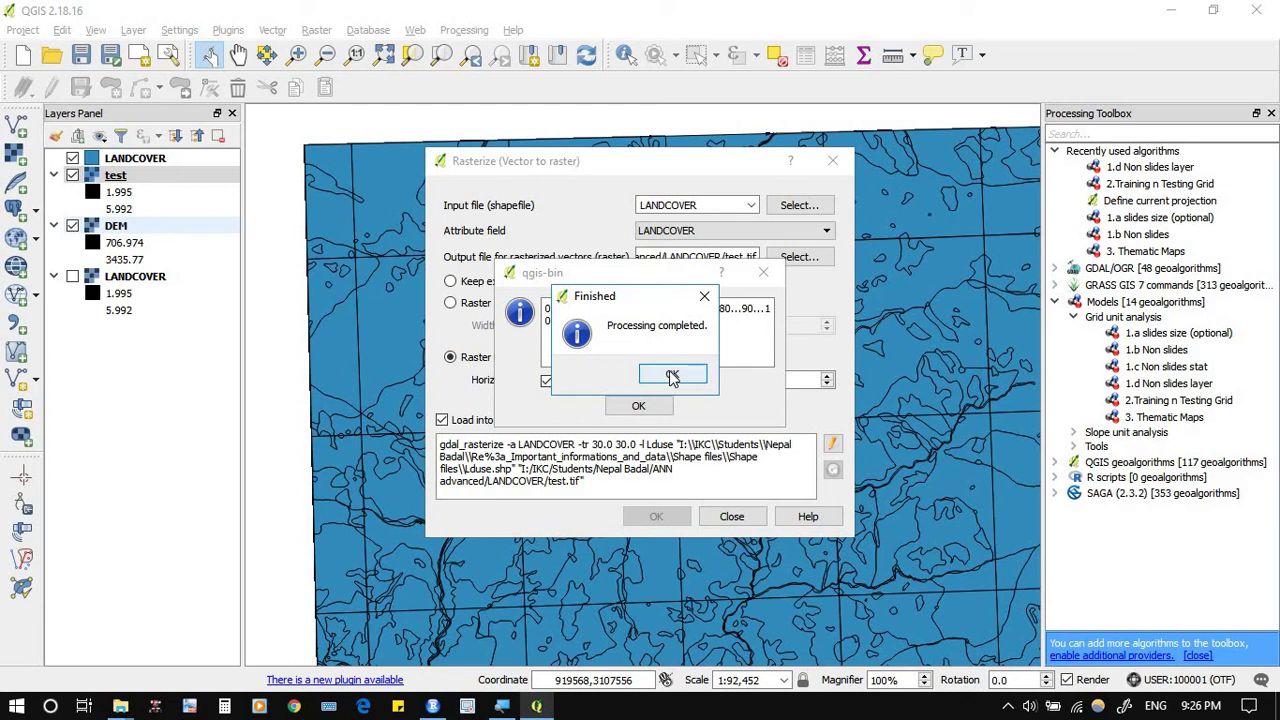
left_click(672, 376)
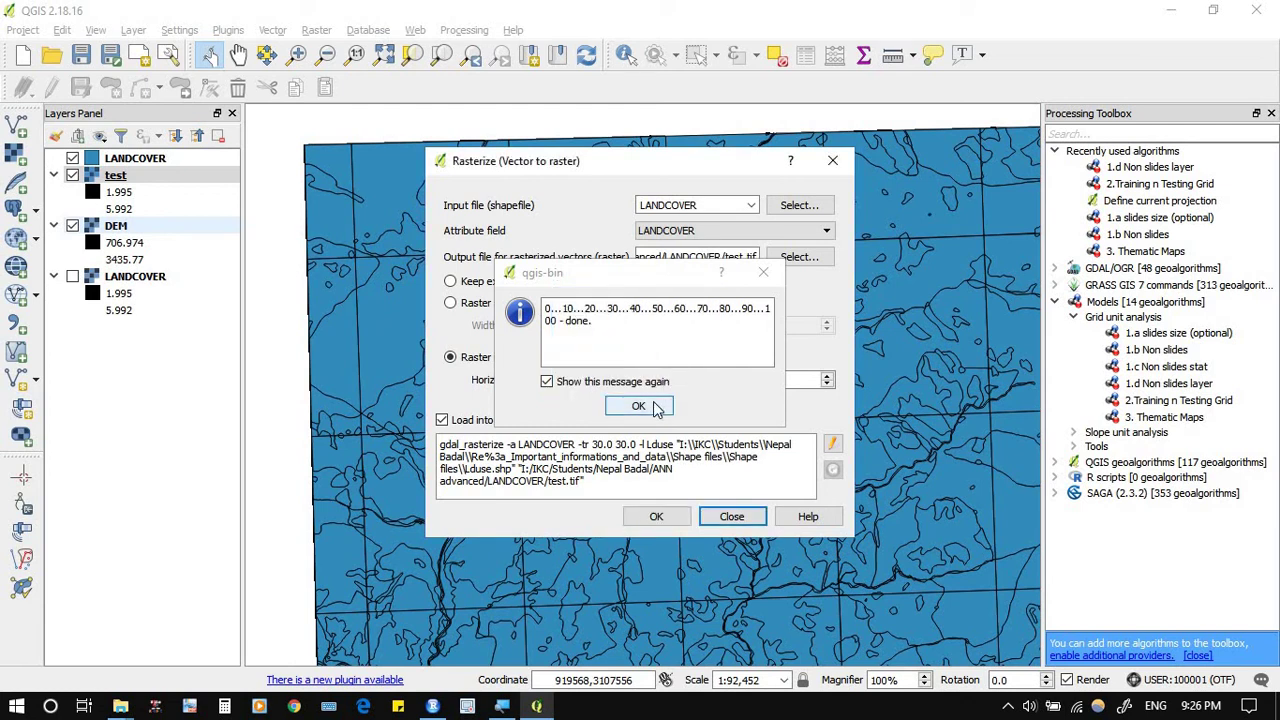
left_click(638, 405)
left_click(731, 516)
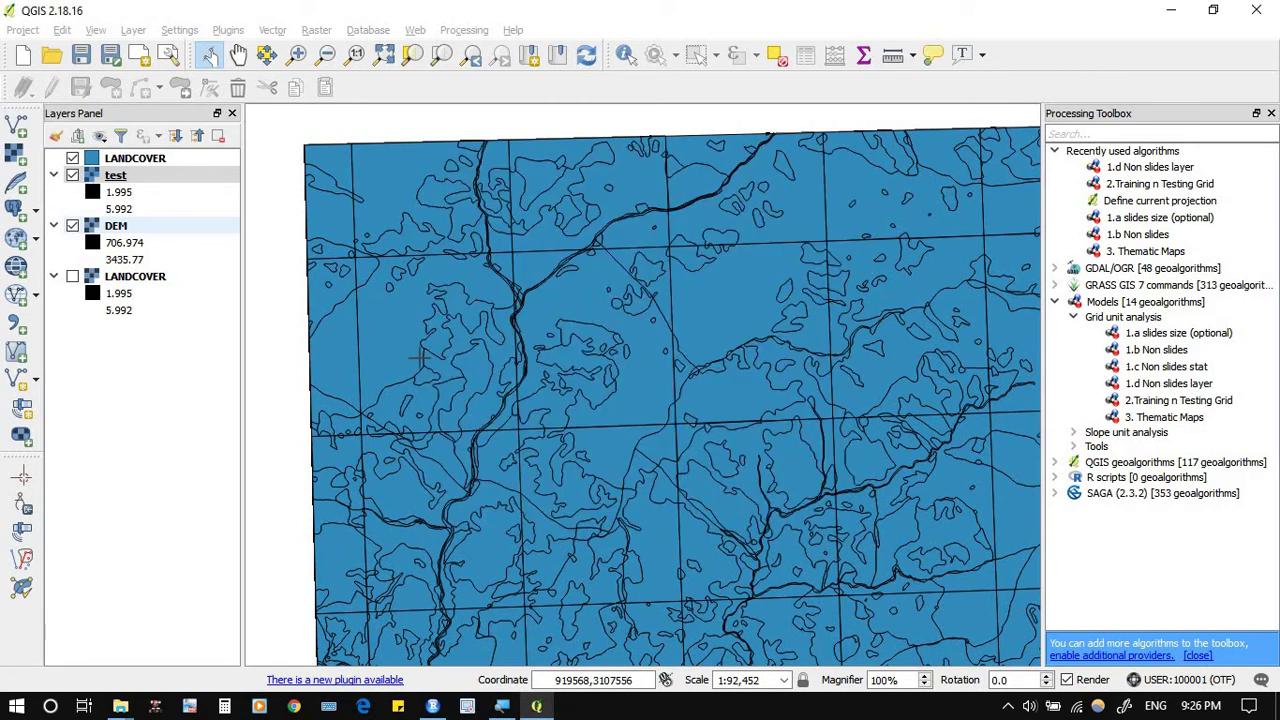
Step: Remove the test and DEM layers from the project
left_click(148, 258, "shift")
key("ctrl+d")
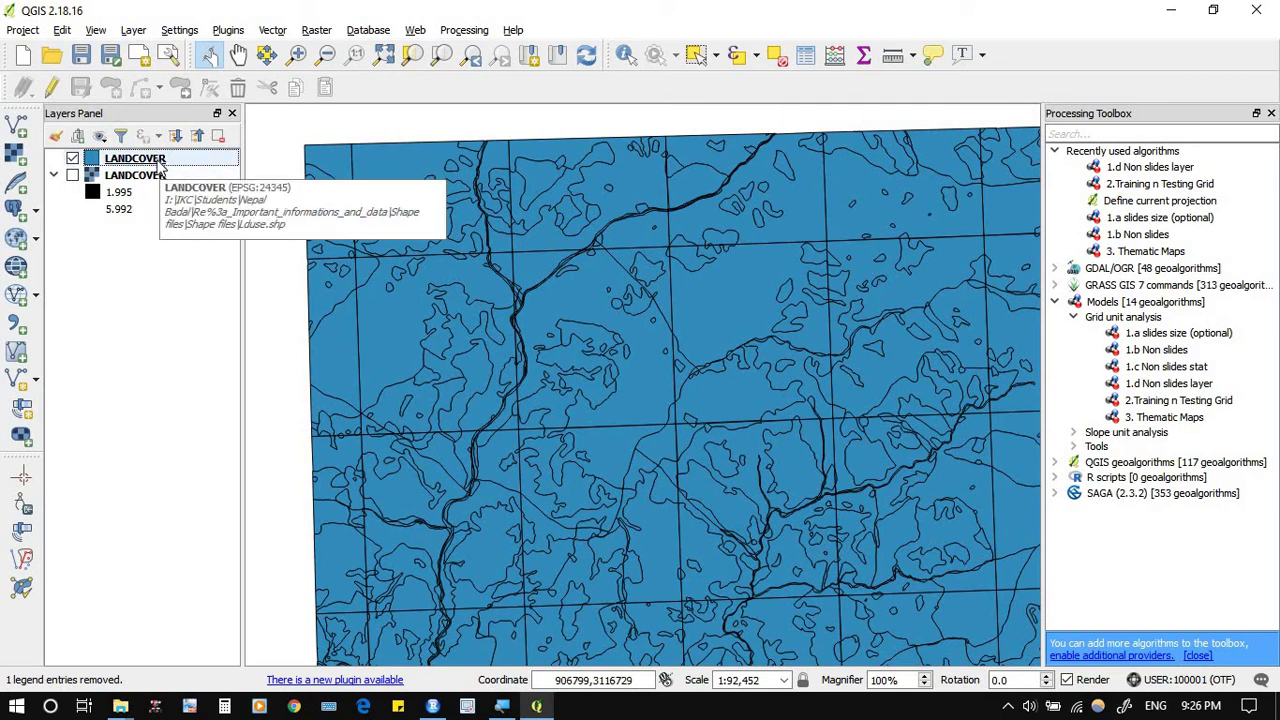
left_click(309, 33)
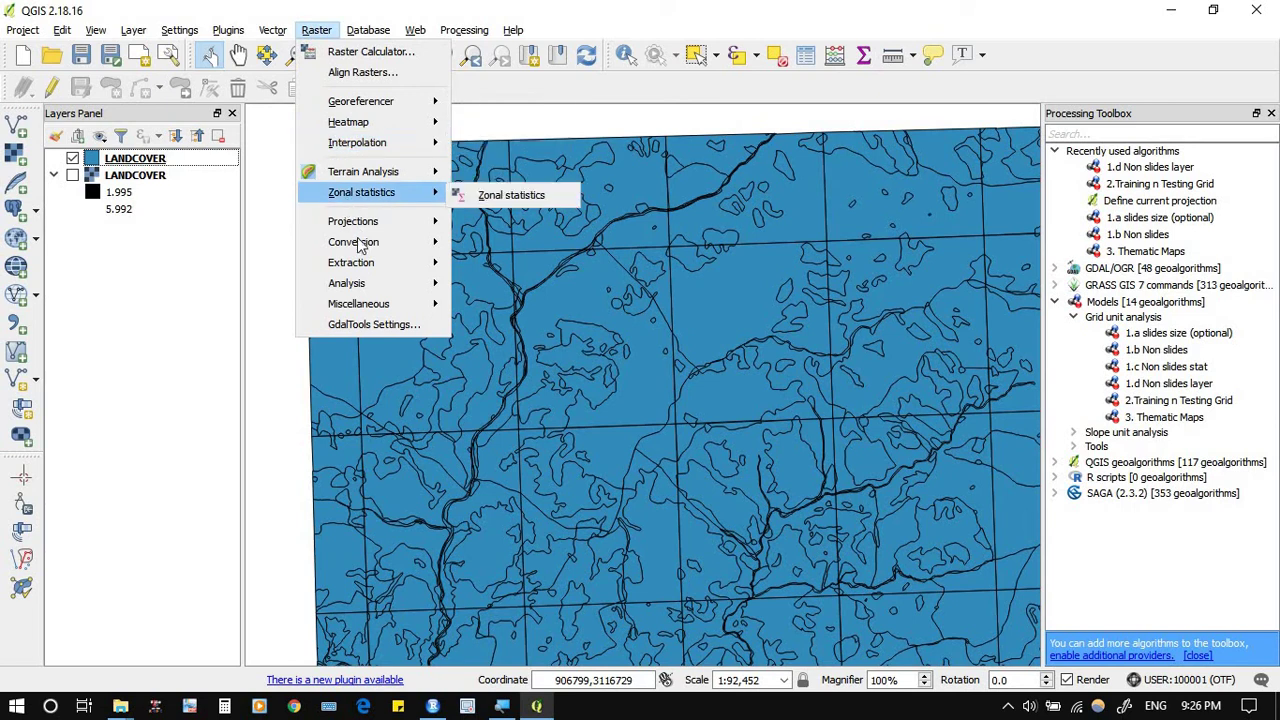
Step: Reopen Rasterize with LANDCOVER as the input layer and the LANDCOVER attribute field
mouse_move(366, 243)
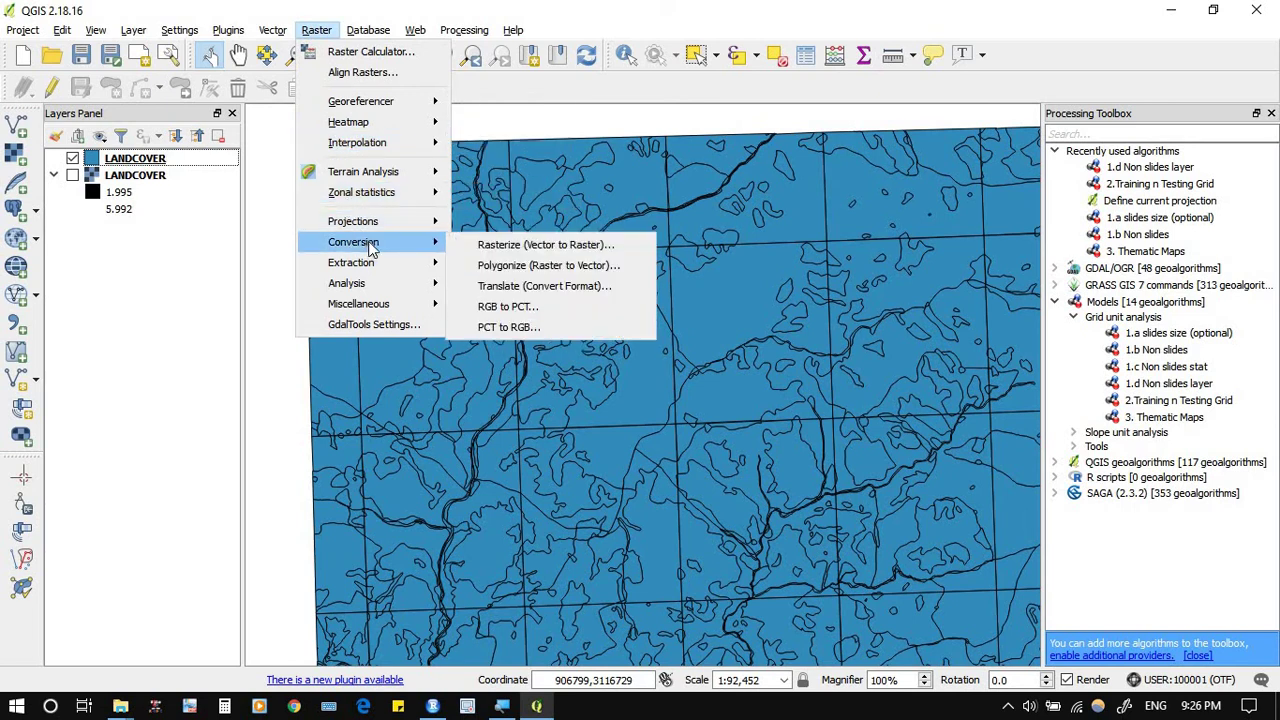
left_click(486, 249)
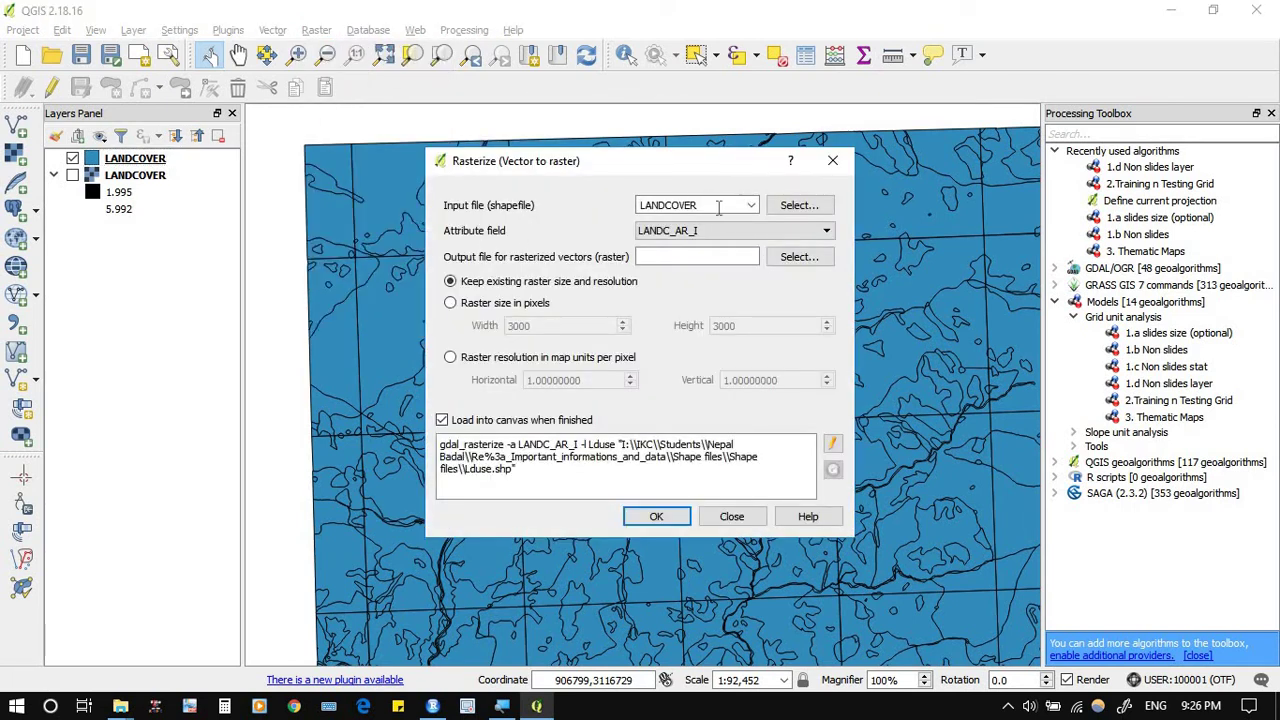
left_click(751, 205)
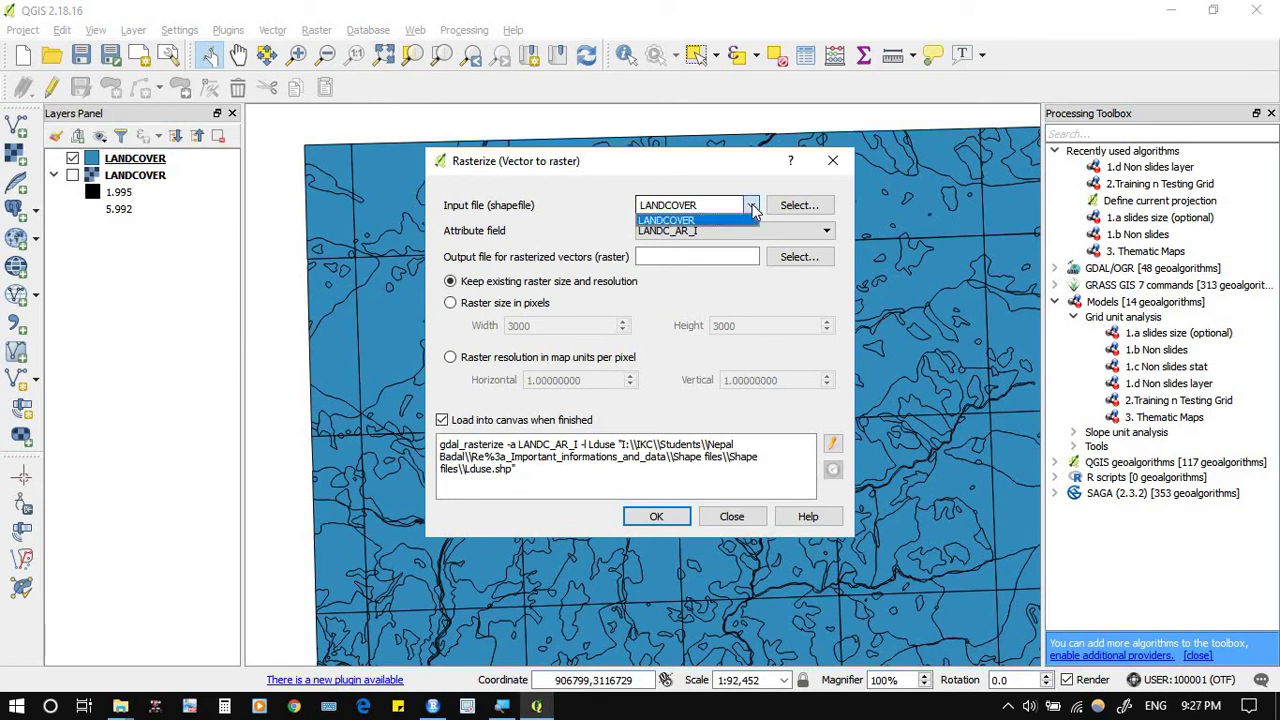
left_click(735, 220)
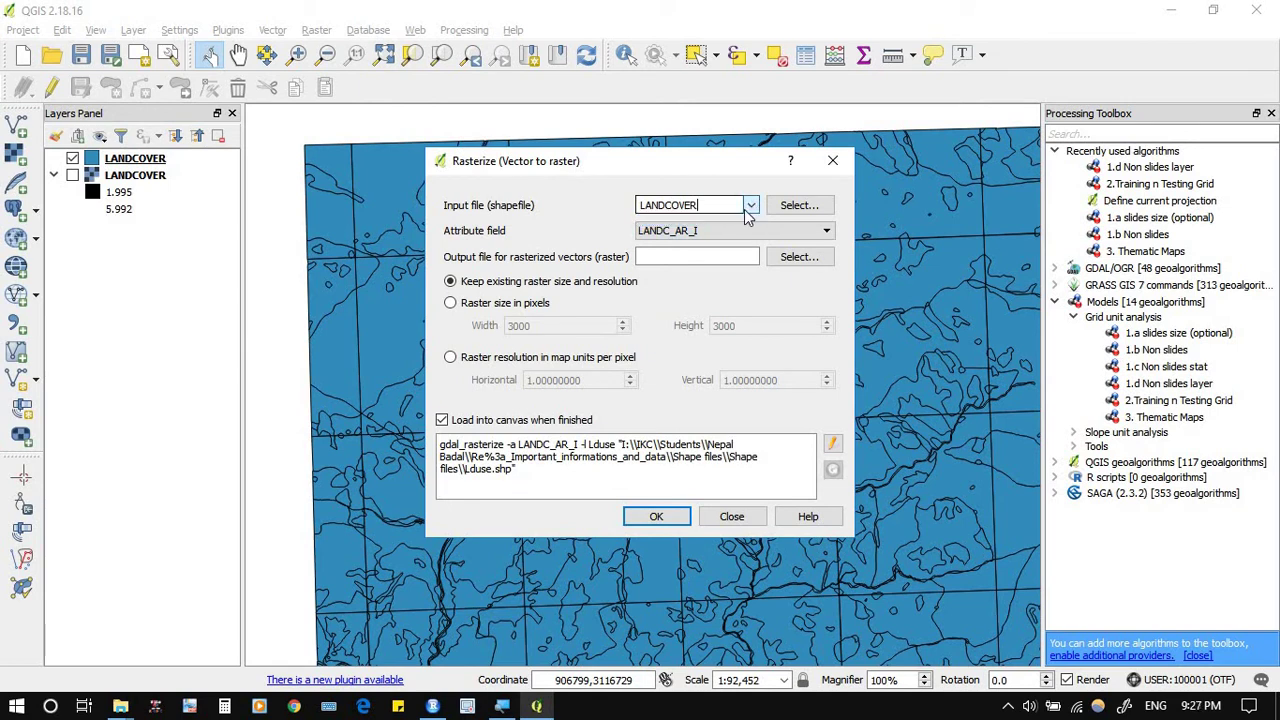
left_click(727, 231)
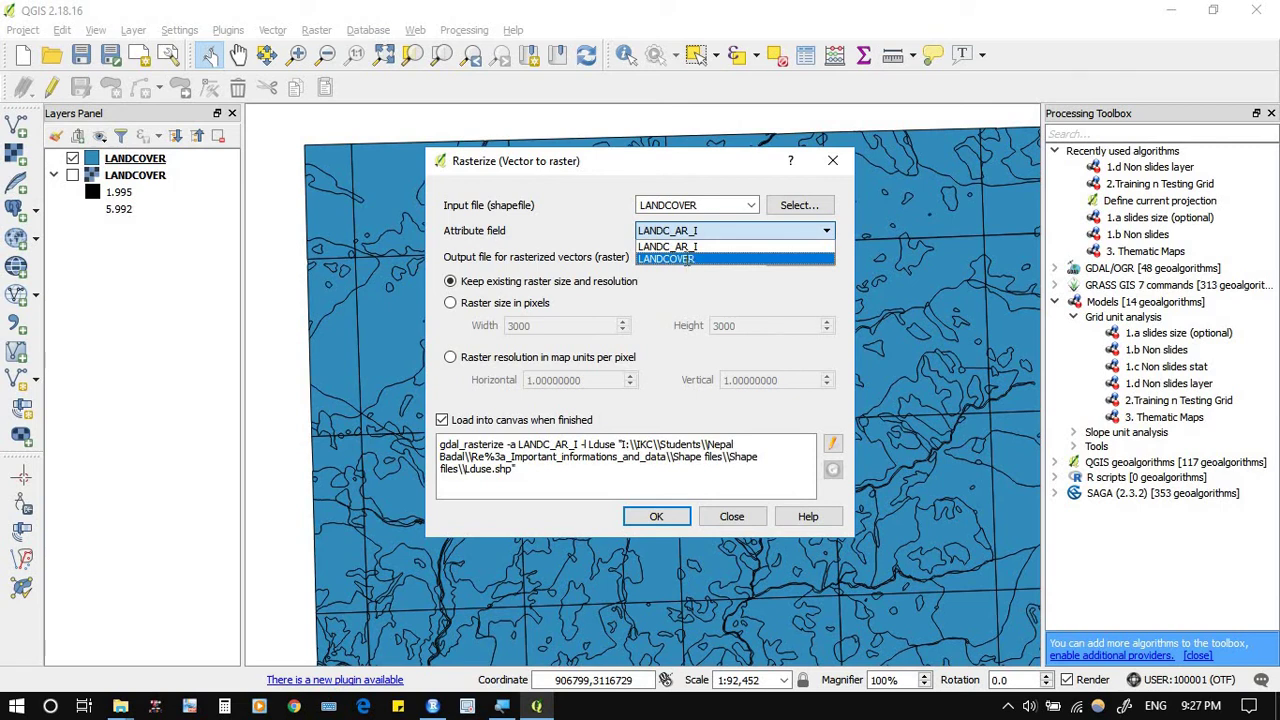
left_click(688, 259)
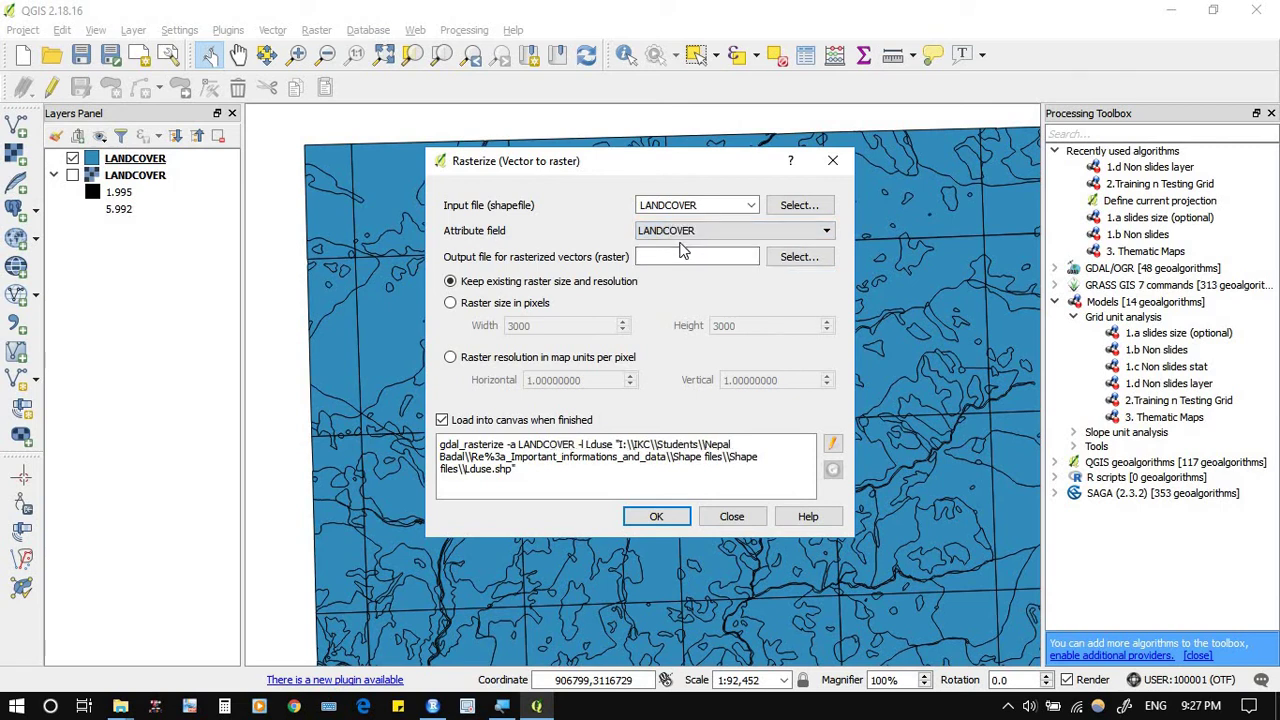
Step: Save the output raster as 'landcover' in the ANN advanced > LANDCOVER folder
left_click(807, 261)
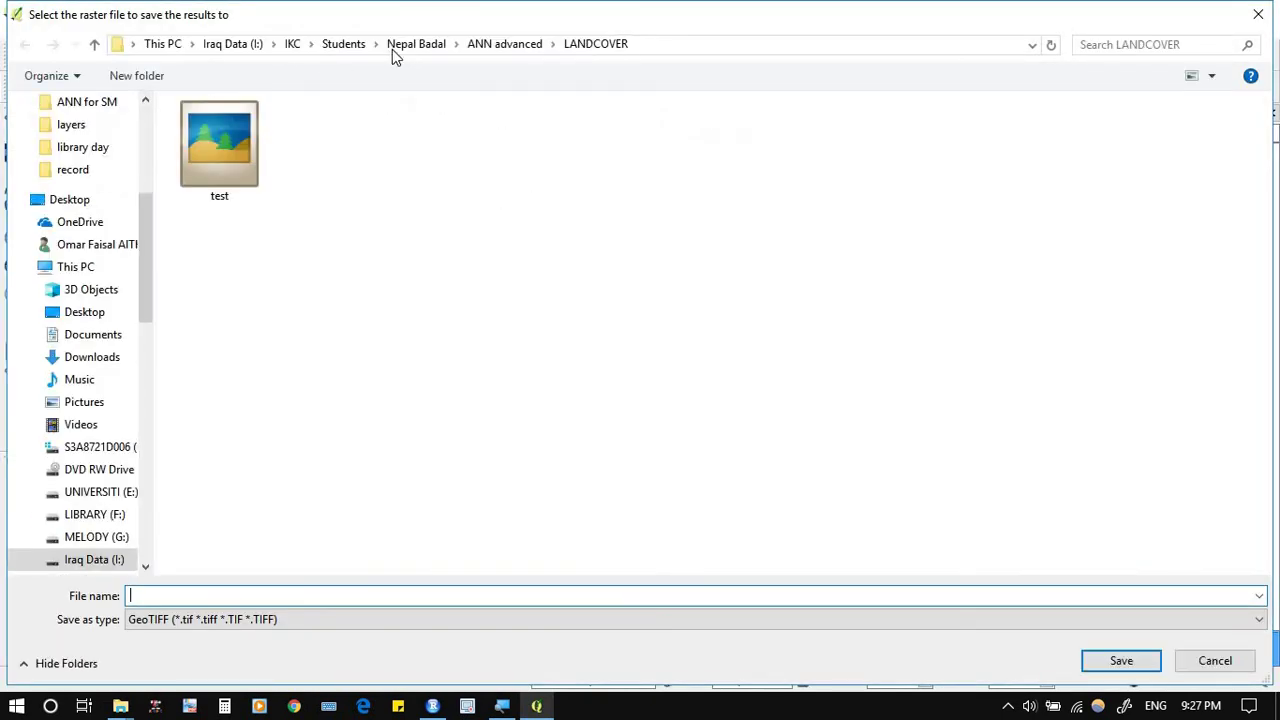
left_click(497, 44)
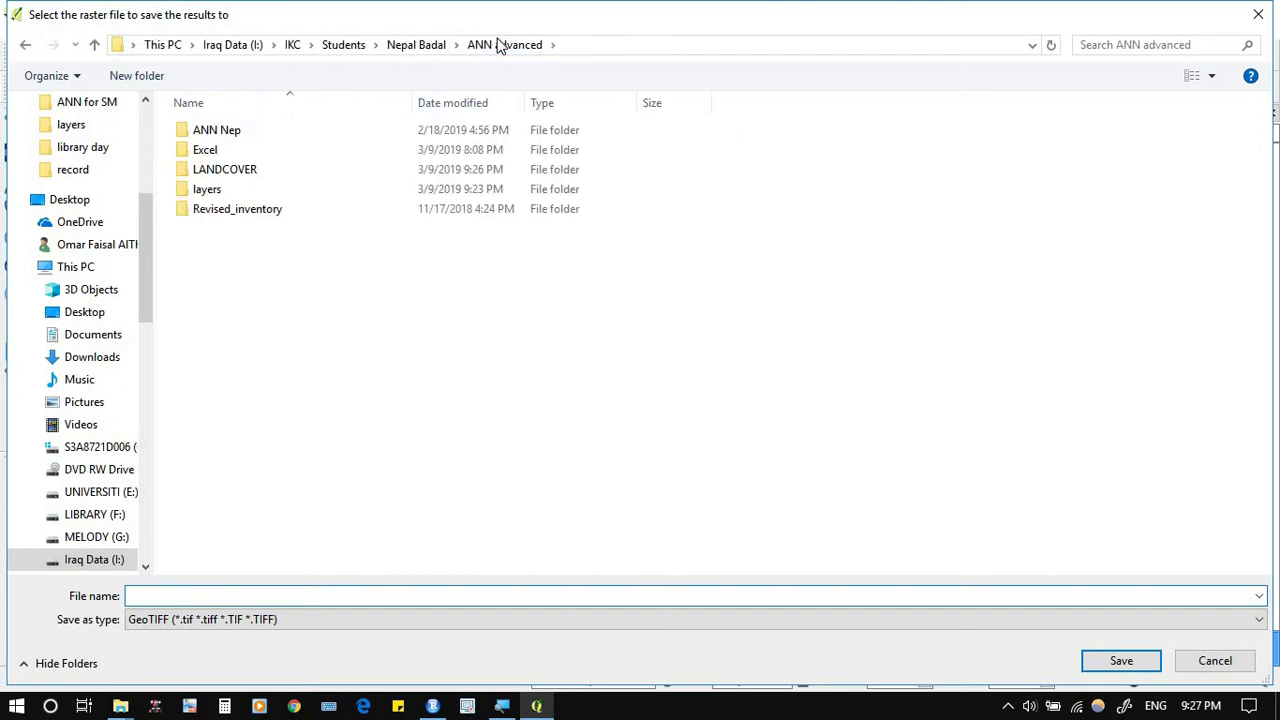
left_click(247, 174)
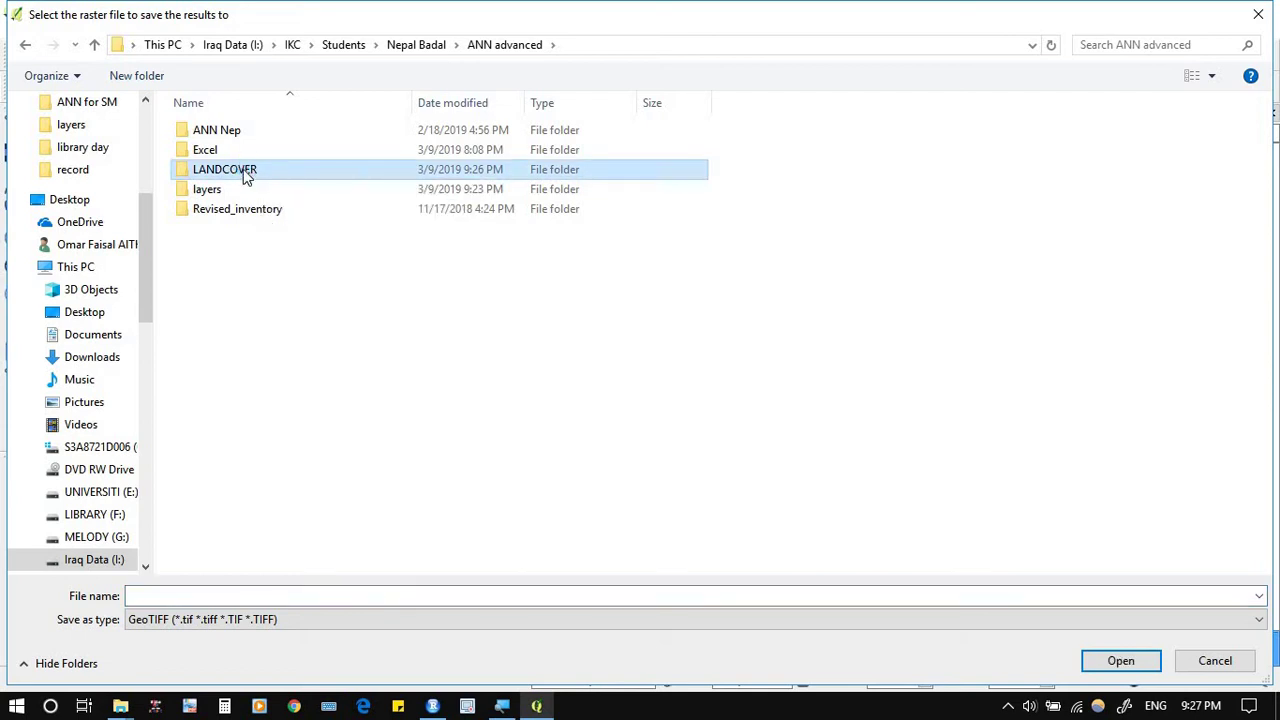
double_click(247, 175)
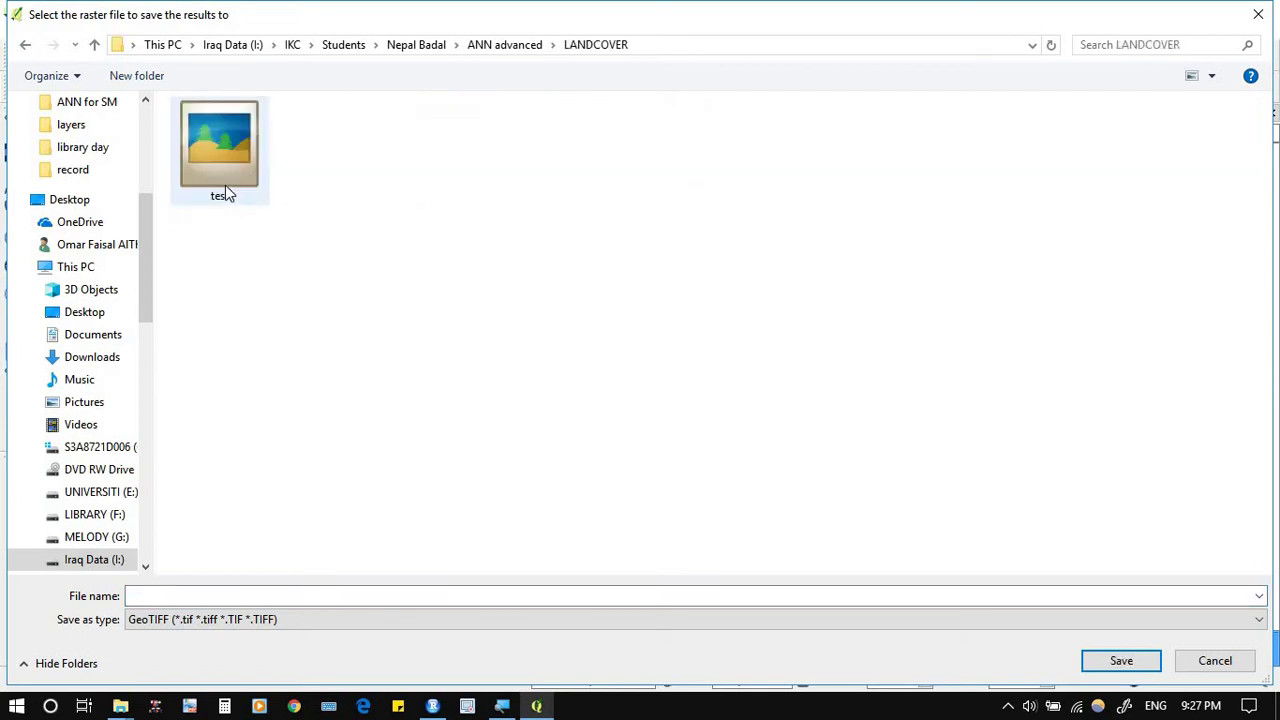
left_click(240, 595)
type("l")
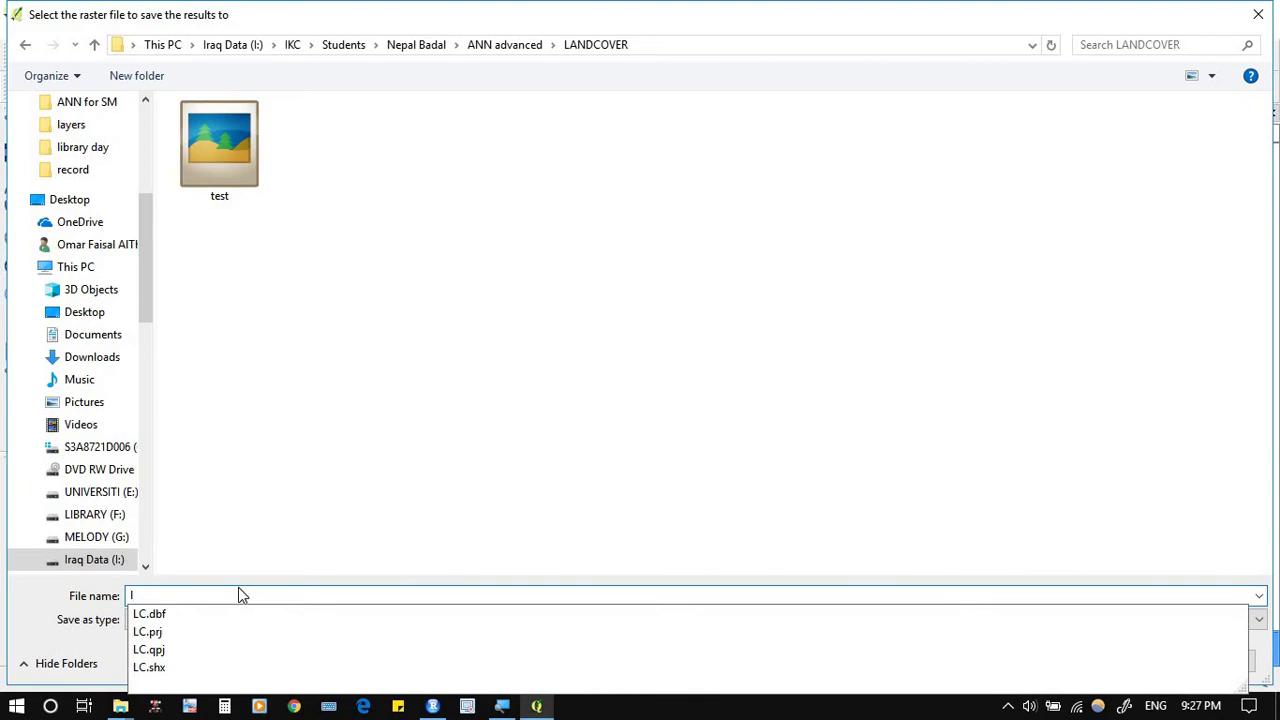
type("and")
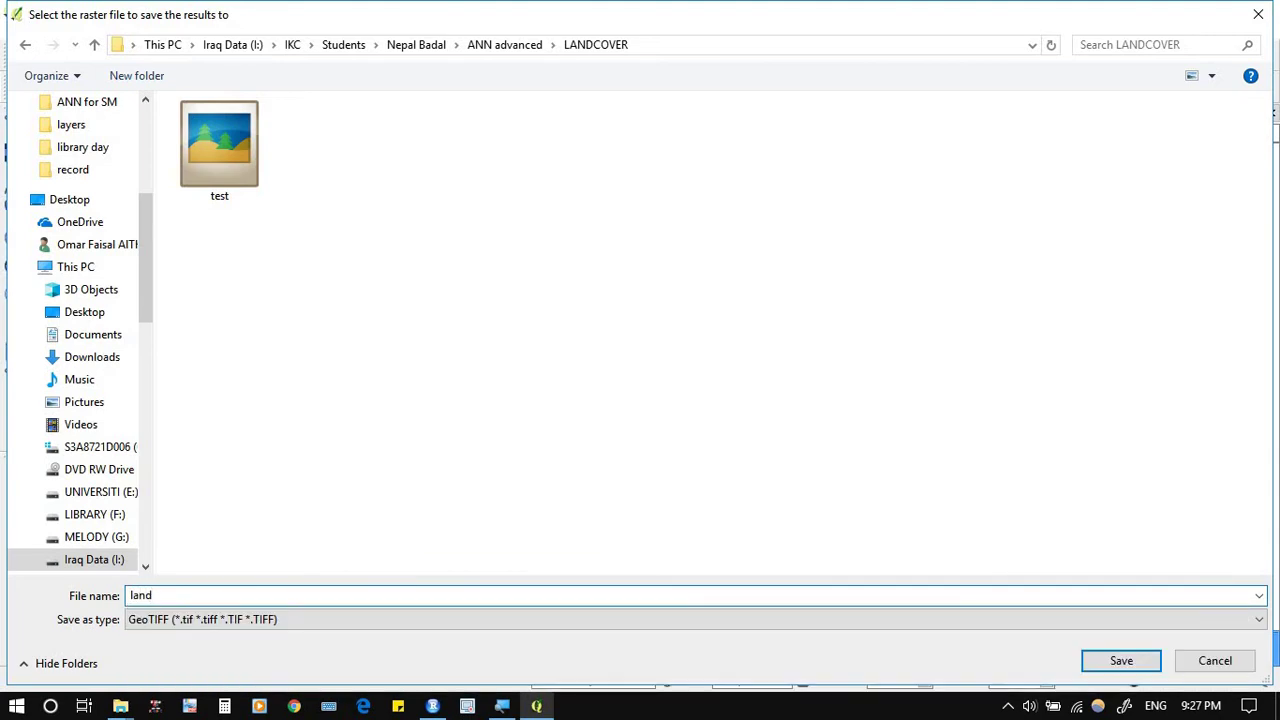
type("cover")
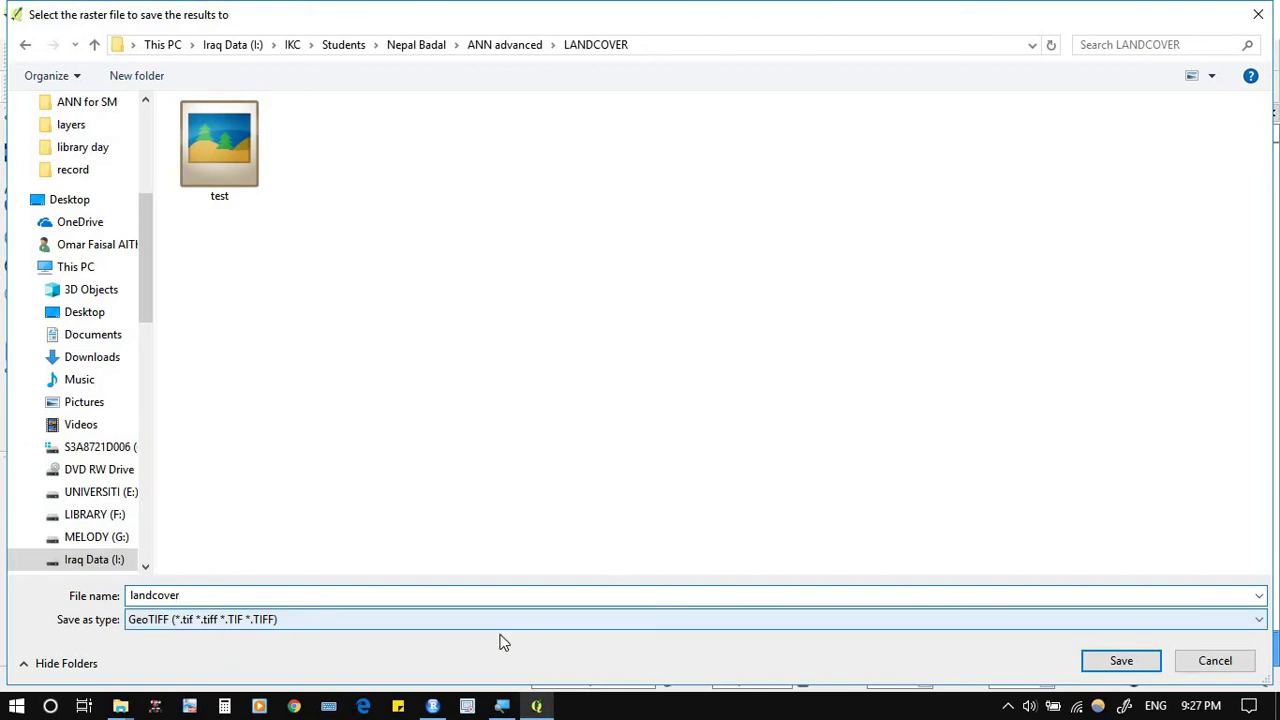
left_click(1122, 661)
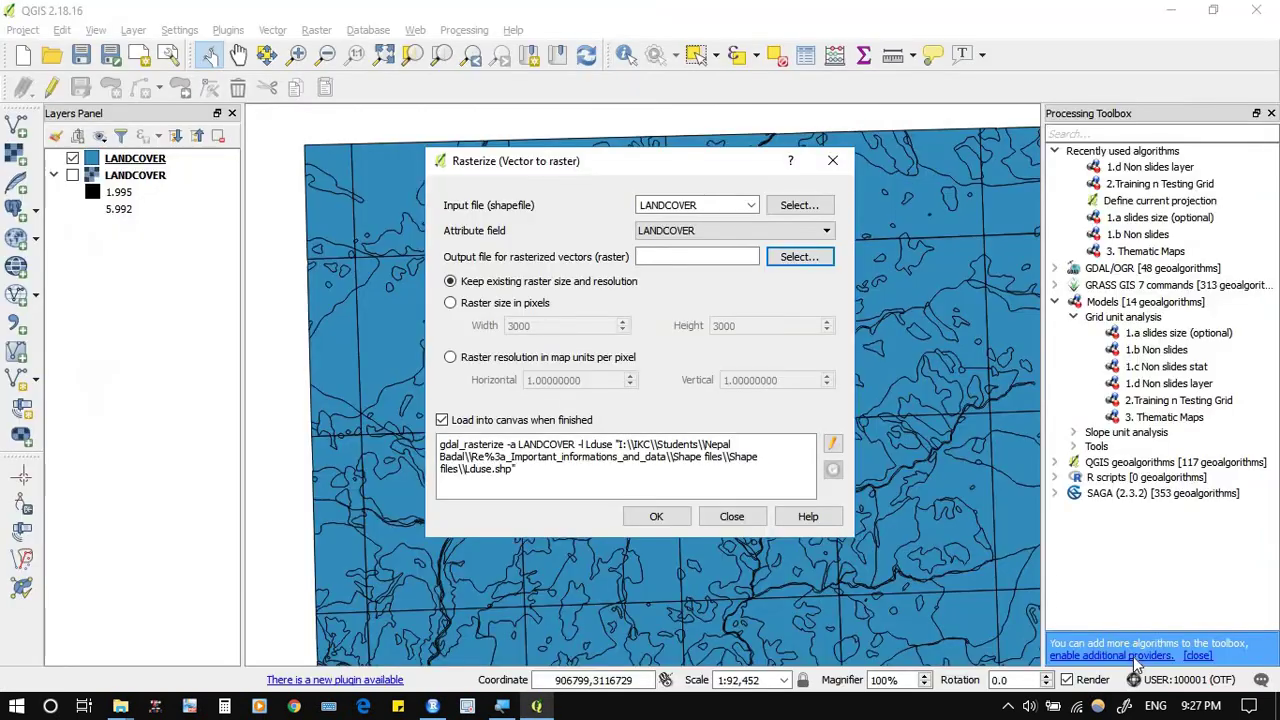
Step: Set the raster resolution to 30 by 30 map units per pixel
left_click(814, 374)
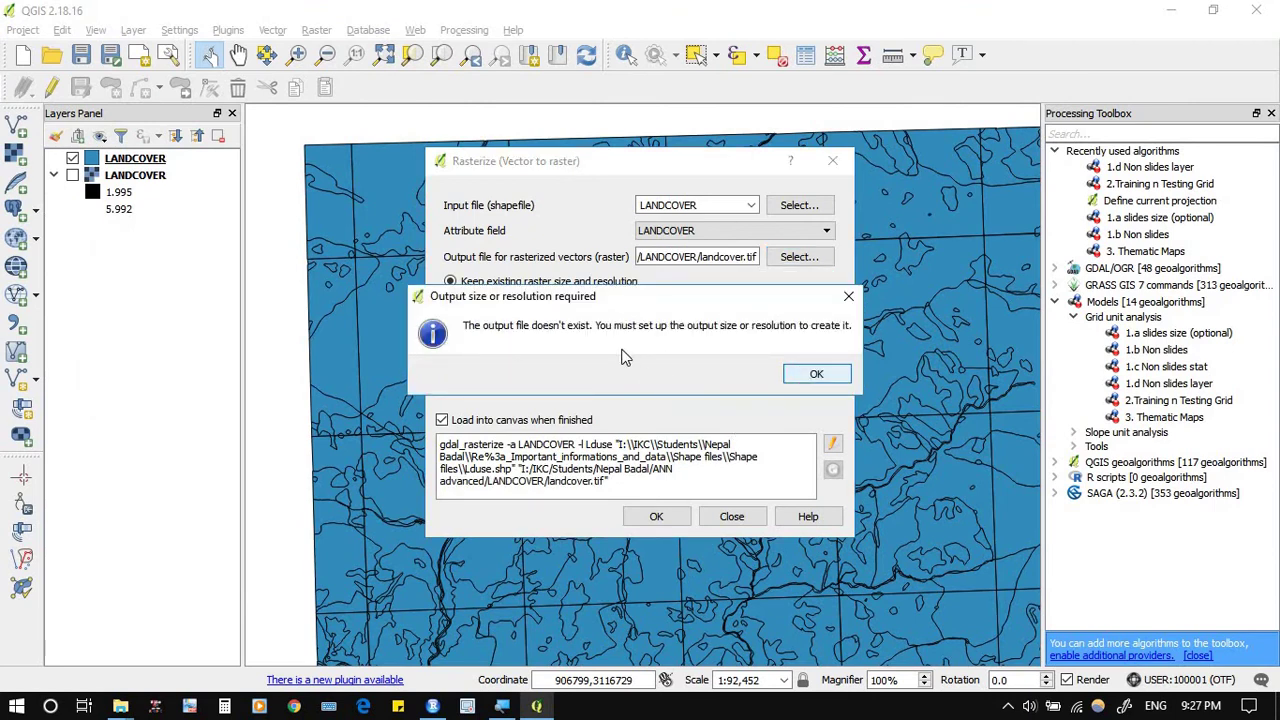
left_click(450, 358)
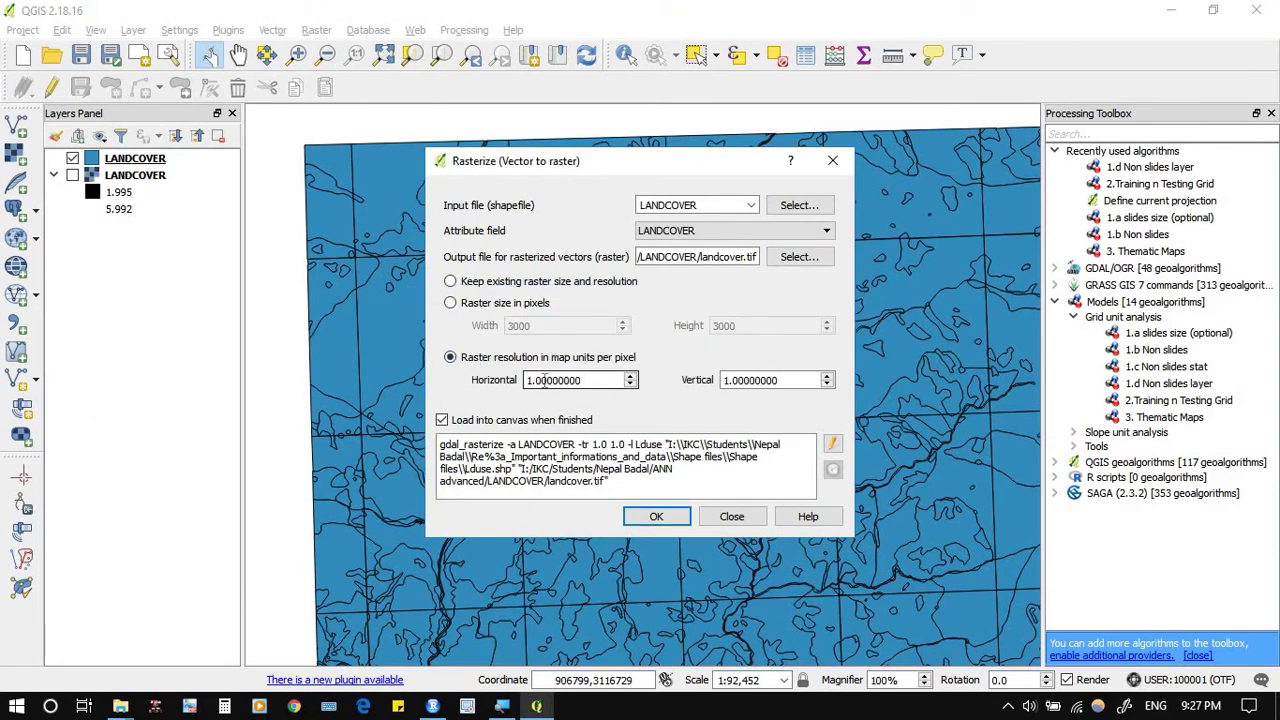
double_click(544, 380)
type("30")
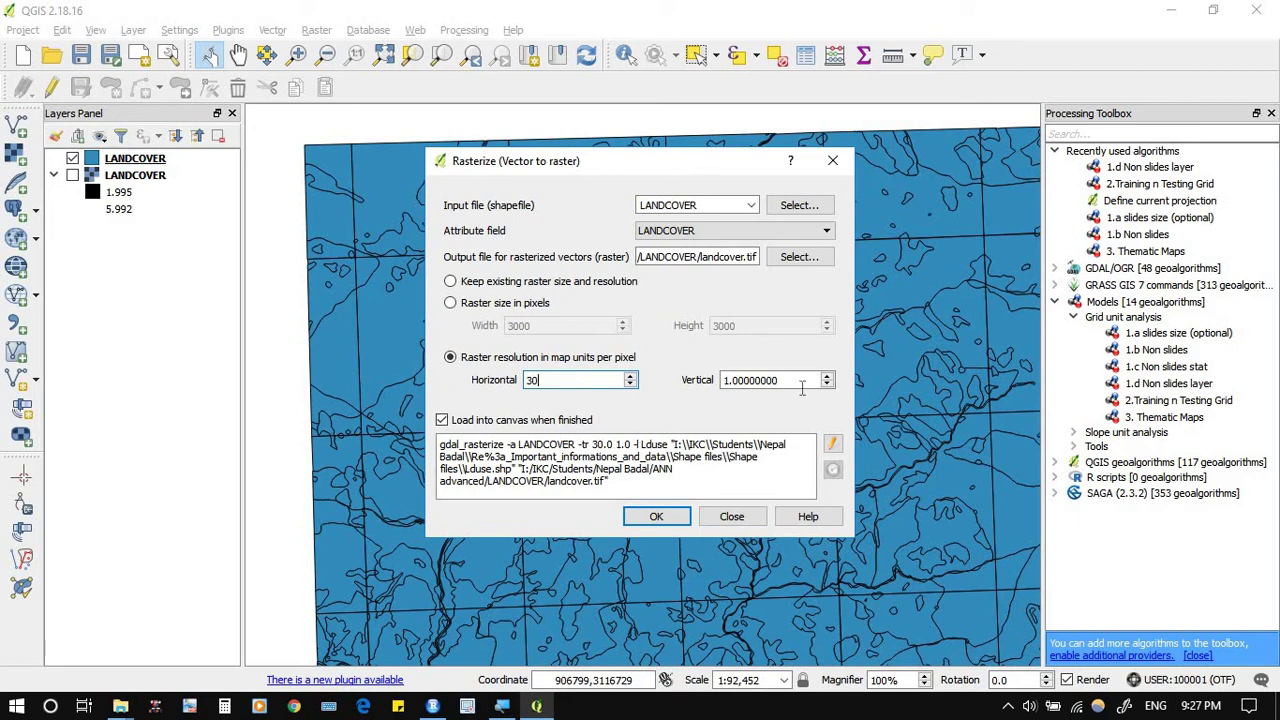
key("Tab")
type("30")
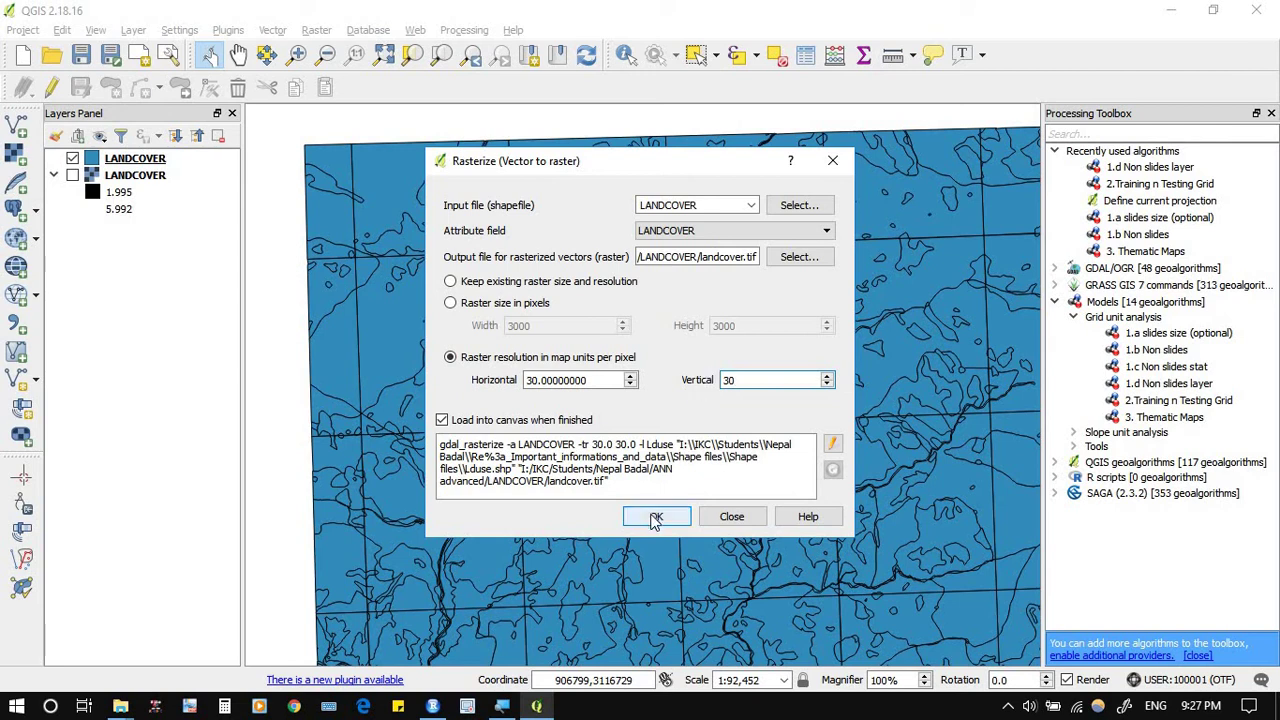
Step: Run the rasterization, acknowledge the completion messages, and close the Rasterize tool
left_click(655, 518)
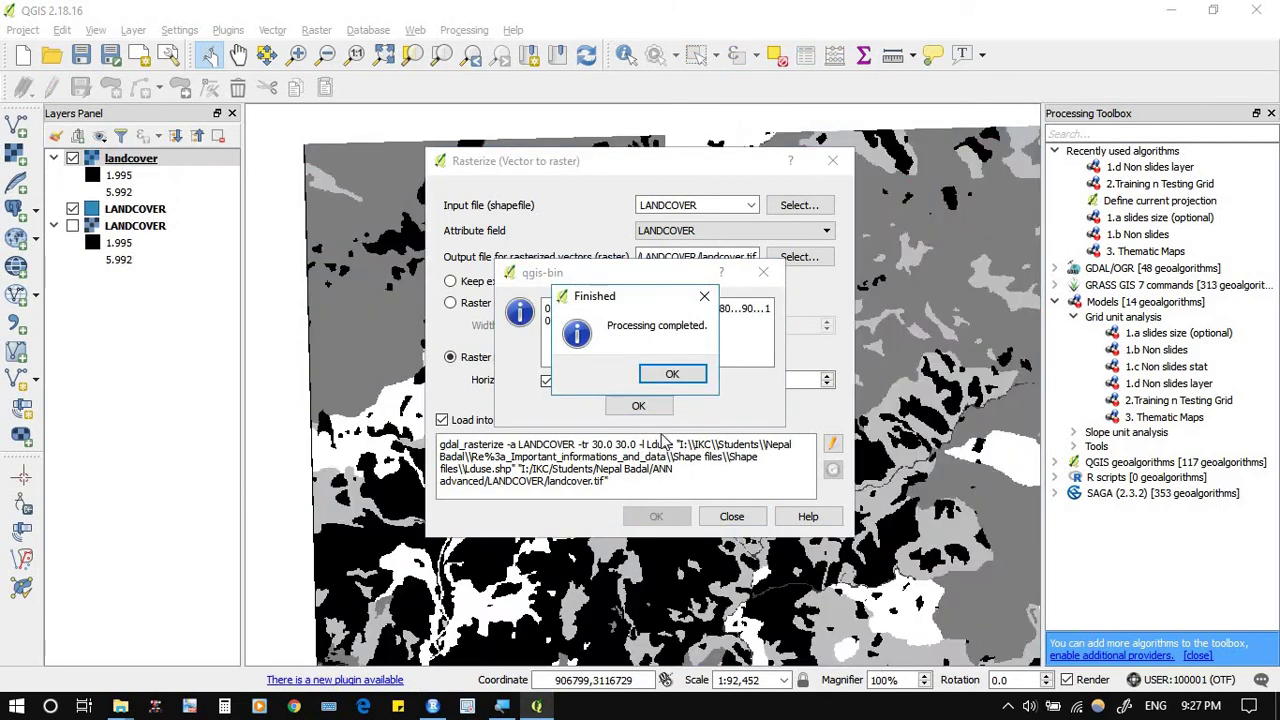
left_click(673, 378)
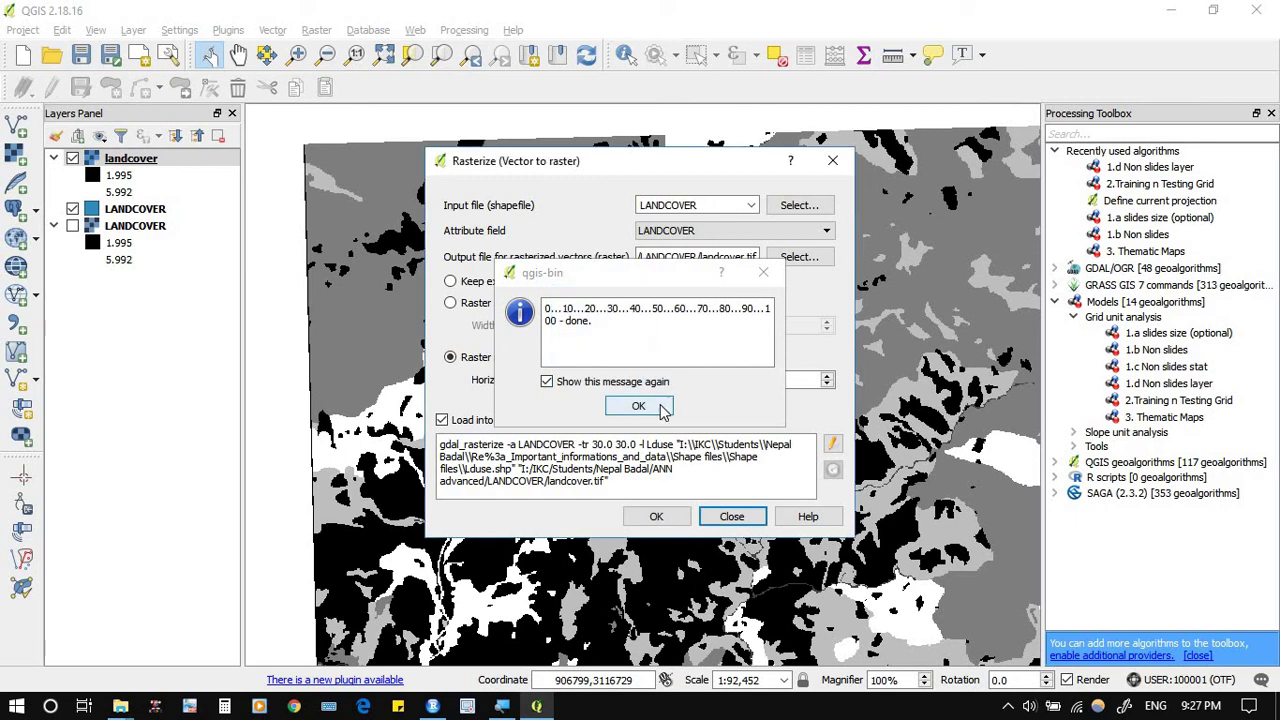
left_click(638, 406)
left_click(730, 517)
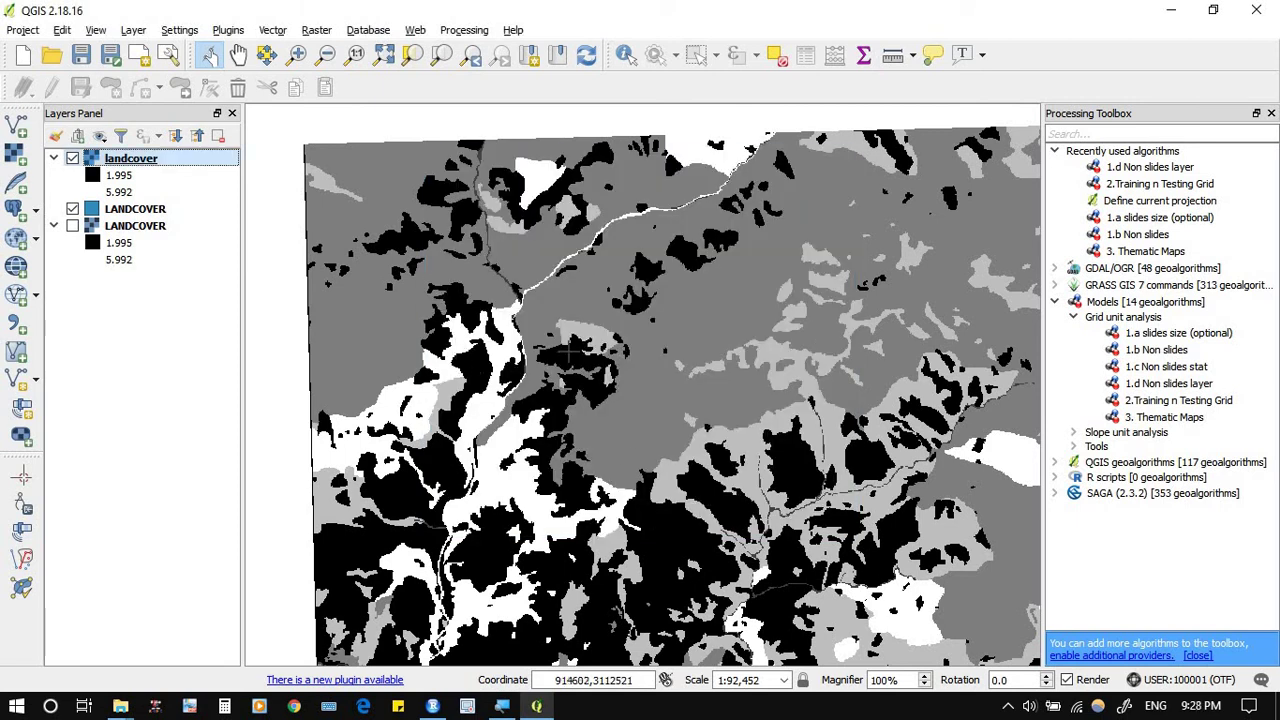
scroll(570, 353, "down", 1)
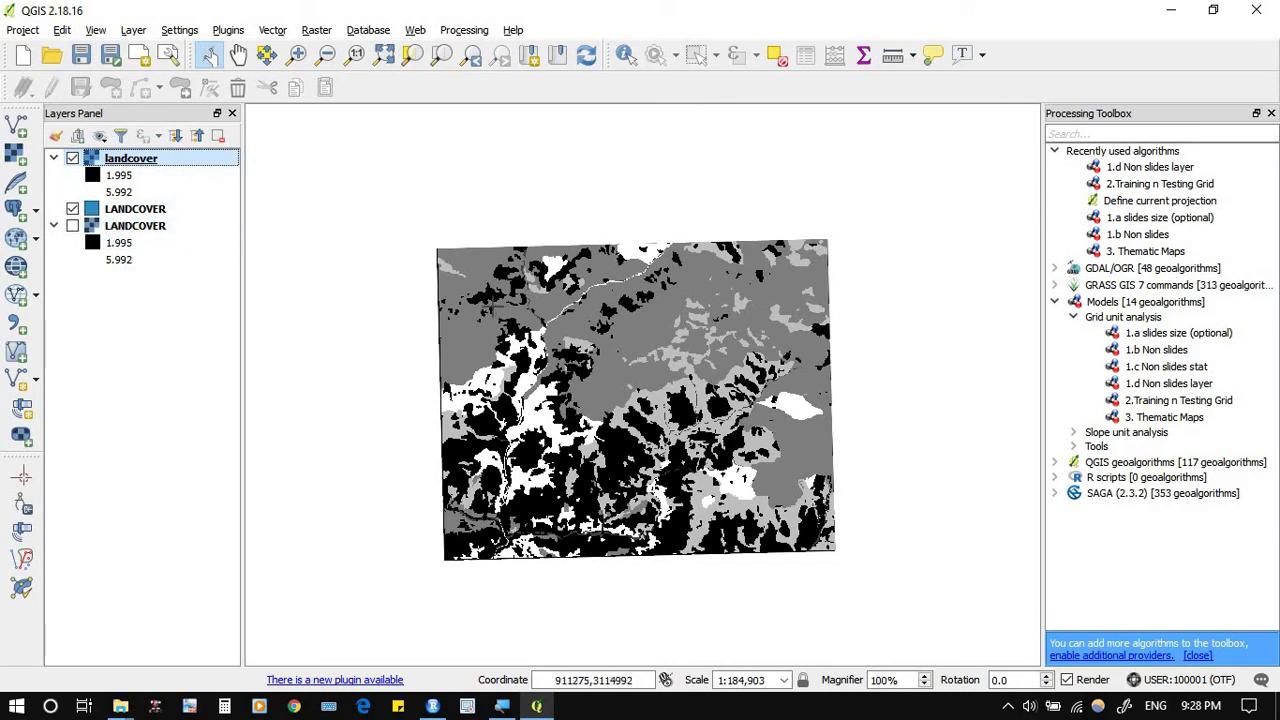
Step: Open the landcover layer's Properties metadata and scroll down to the 30,-30 pixel size
right_click(148, 170)
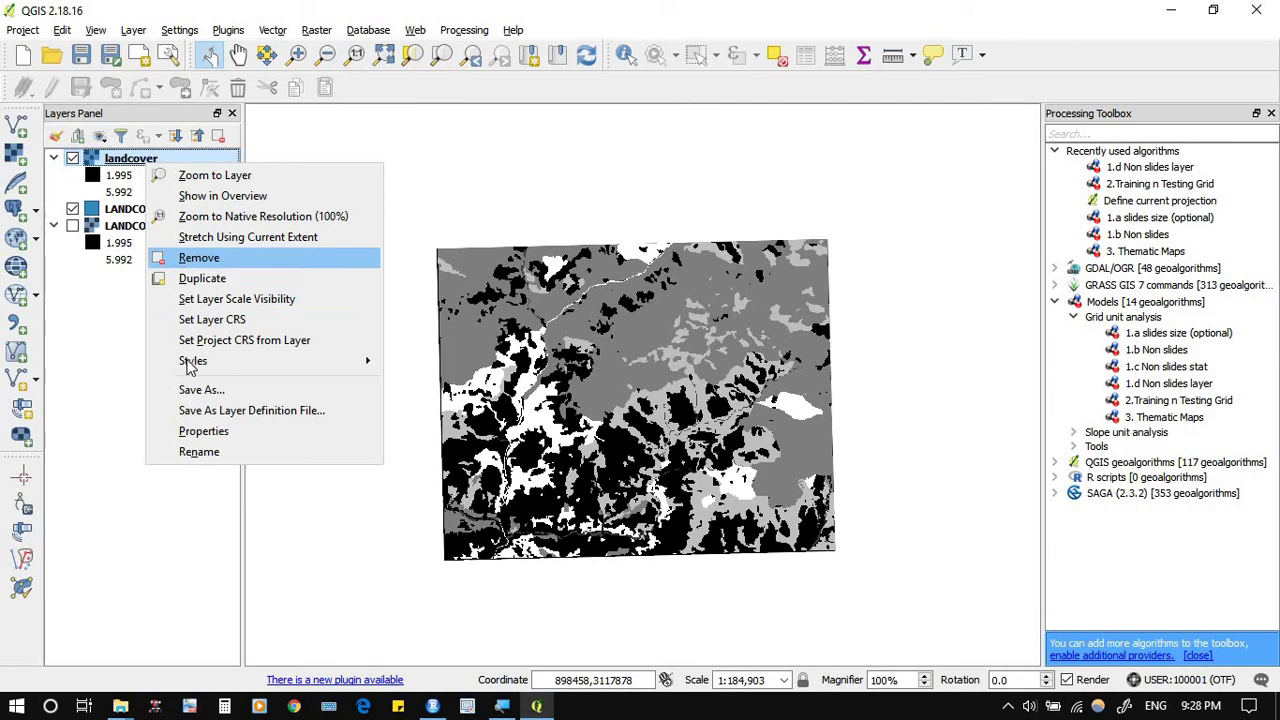
left_click(213, 432)
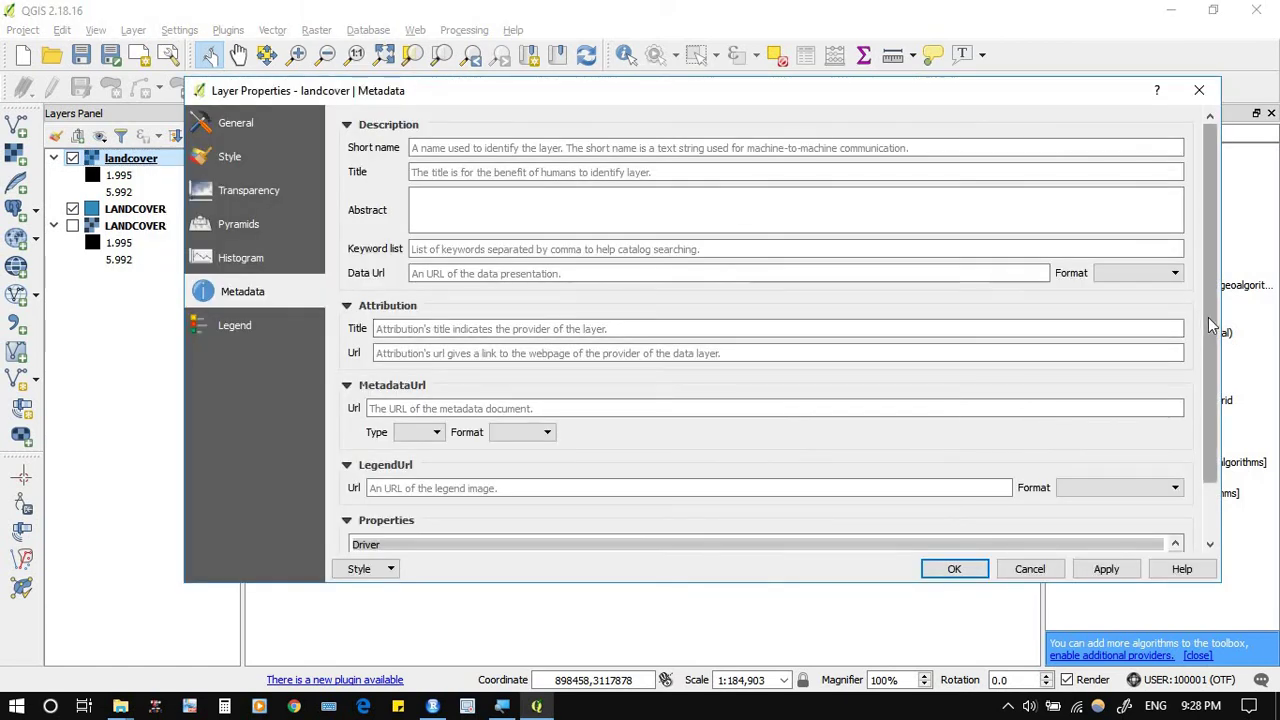
scroll(1214, 400, "down", 2)
scroll(1216, 405, "down", 1)
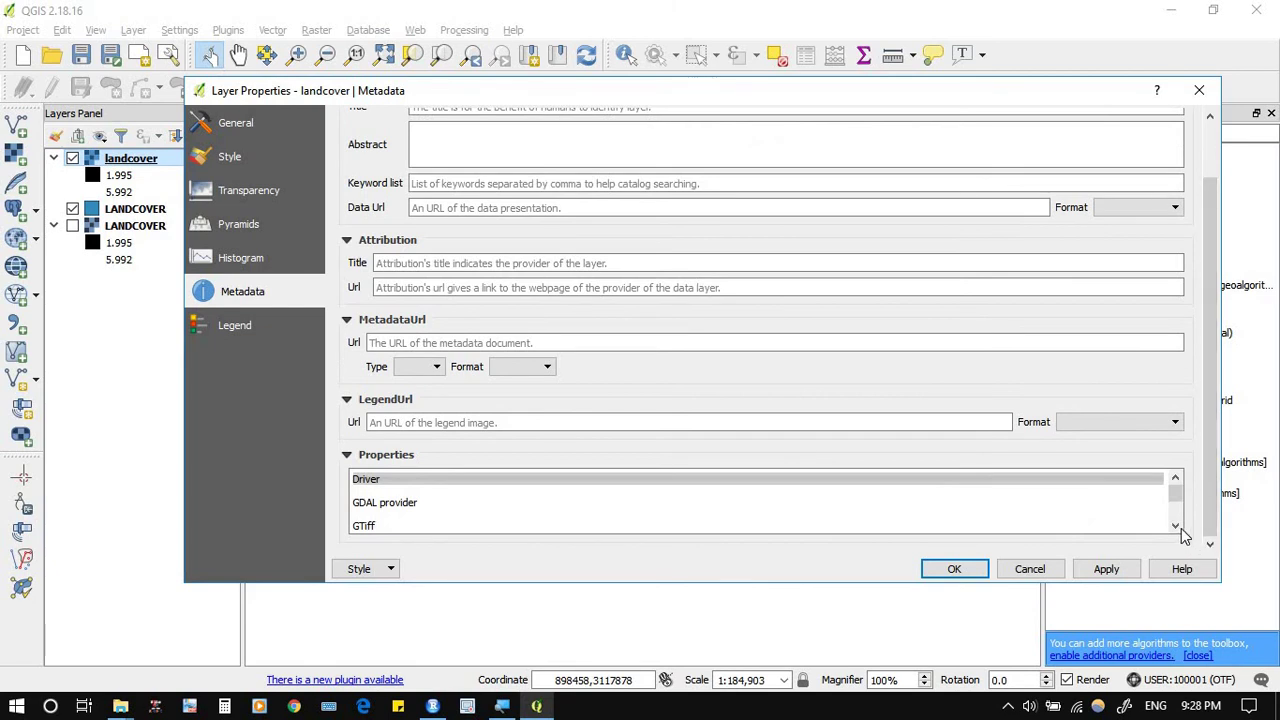
left_click(1175, 527)
scroll(1183, 537, "down", 6)
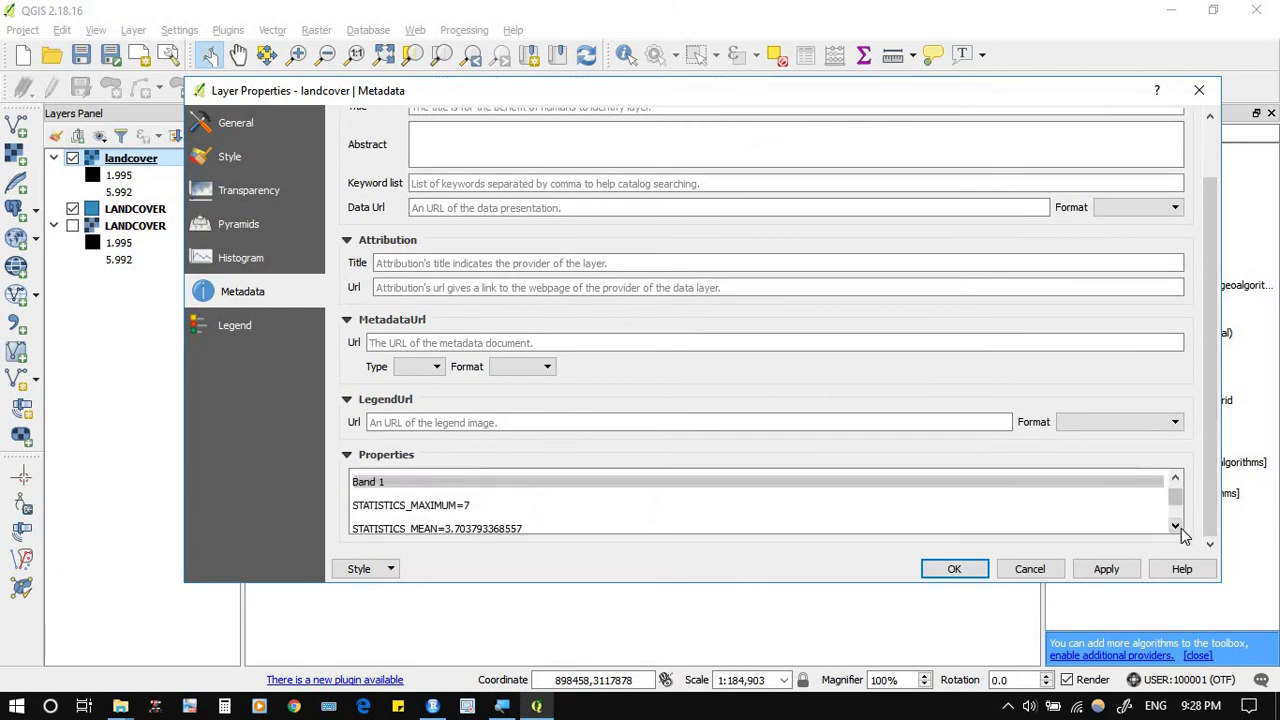
scroll(1183, 537, "down", 4)
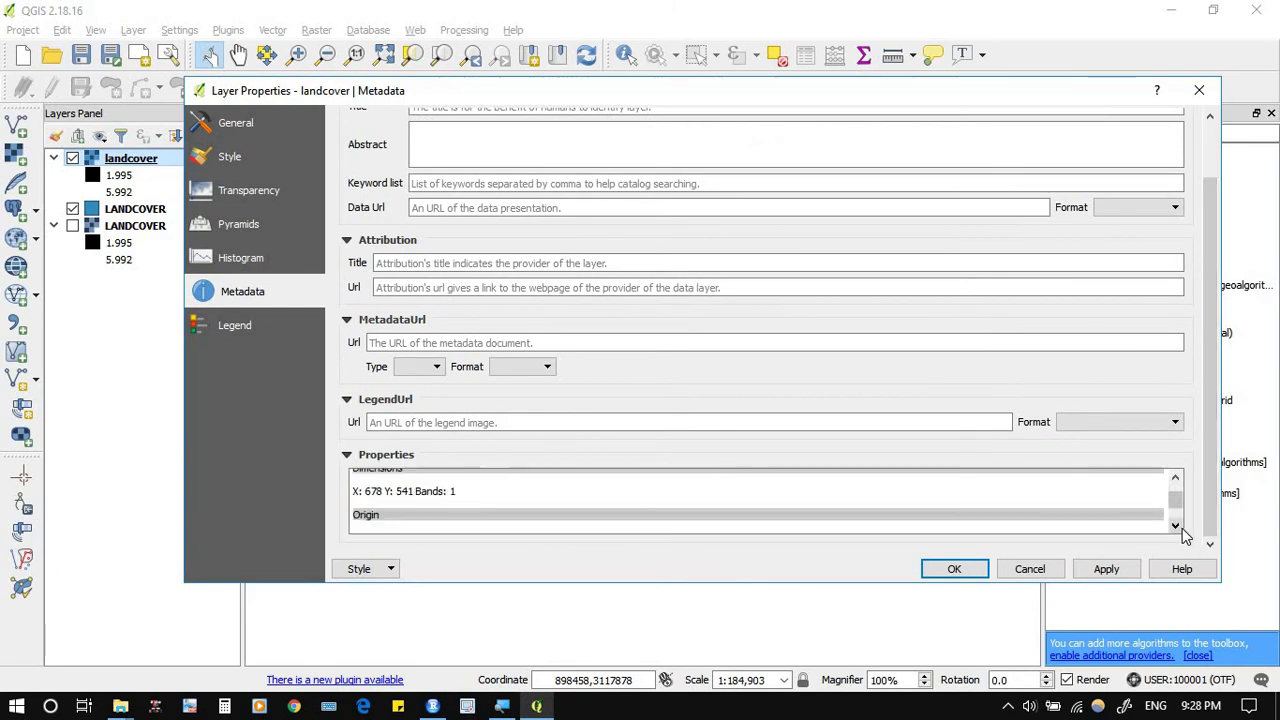
scroll(1183, 537, "down", 2)
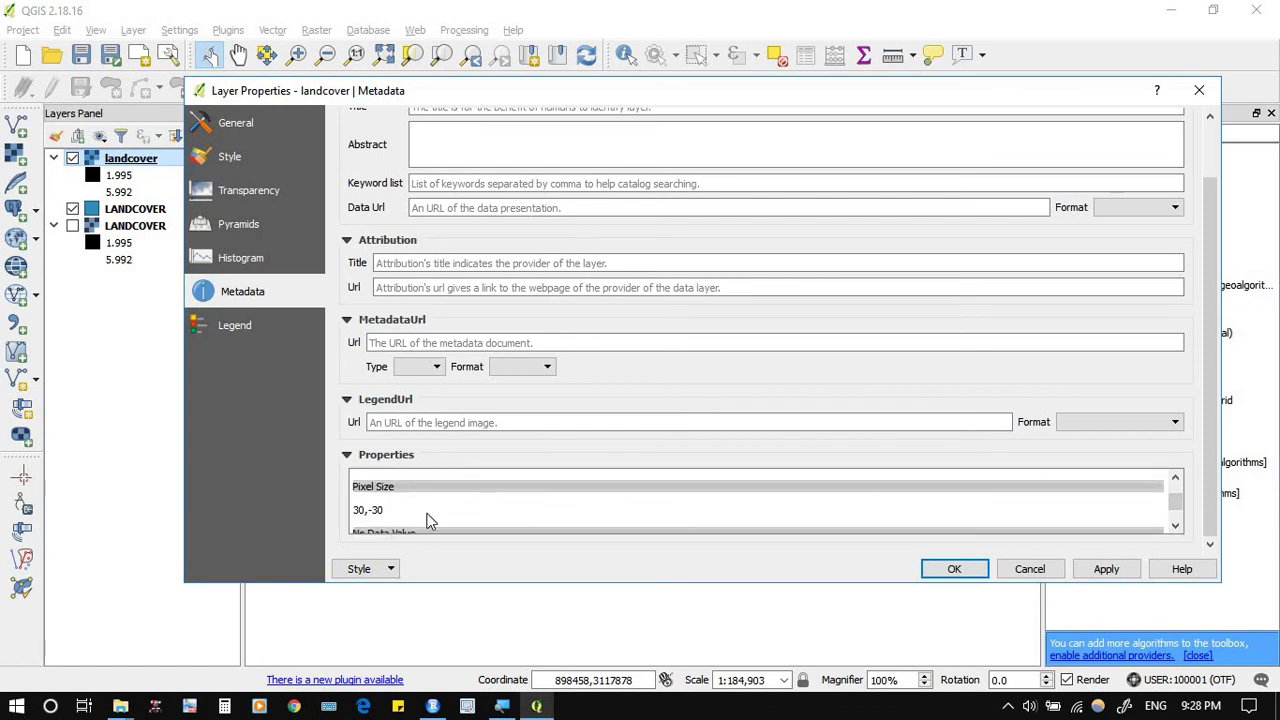